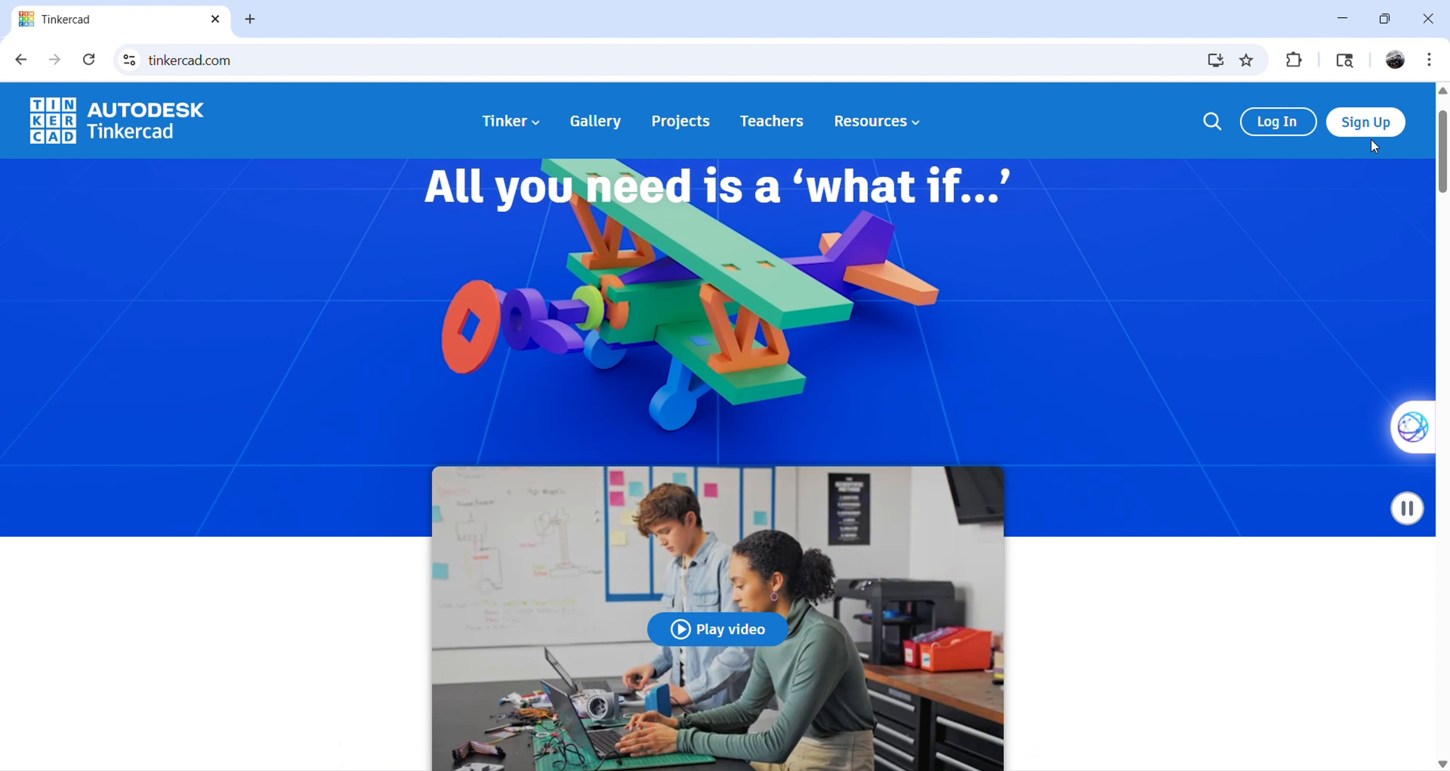
# Join Tinkercad with a personal account, using the Google sign-in.
pyautogui.click(1369, 135)
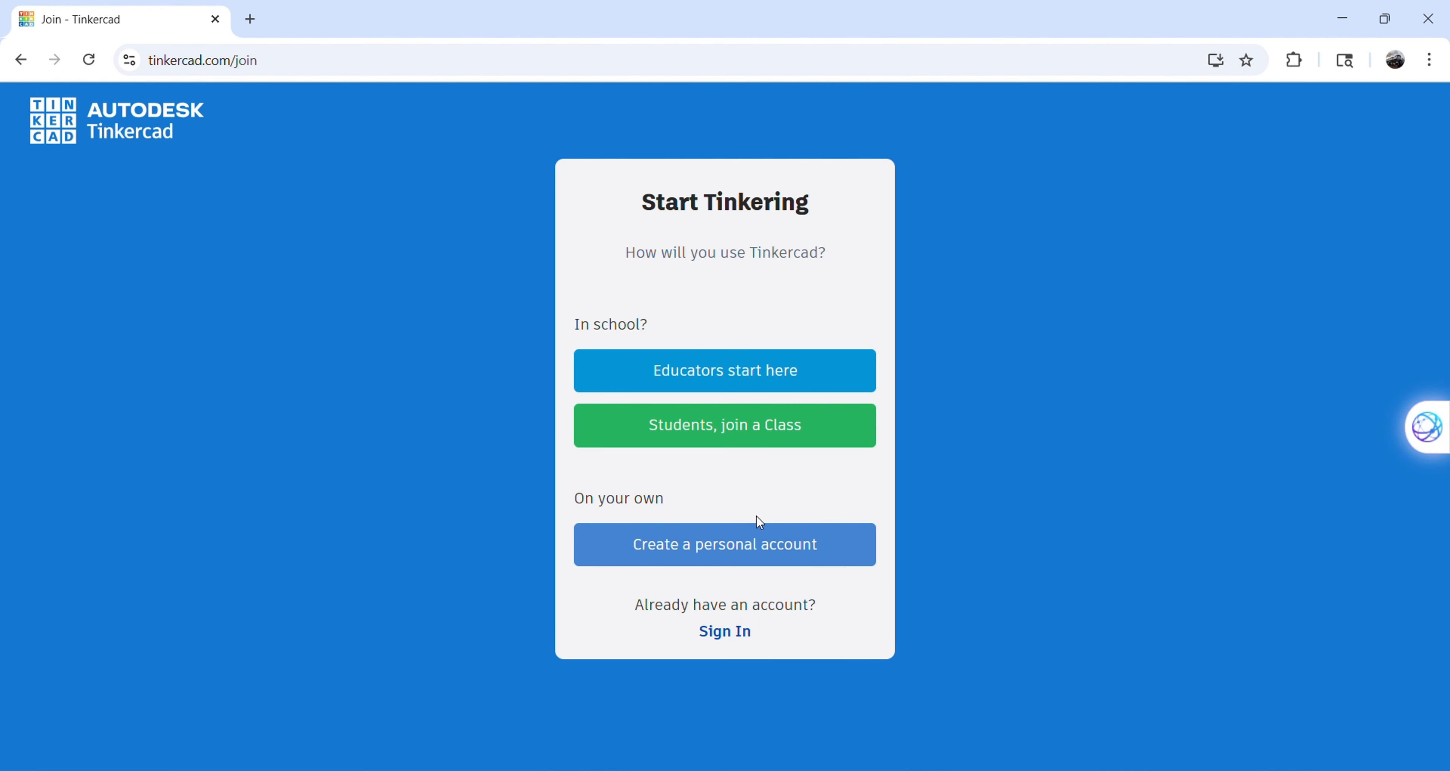
pyautogui.click(799, 562)
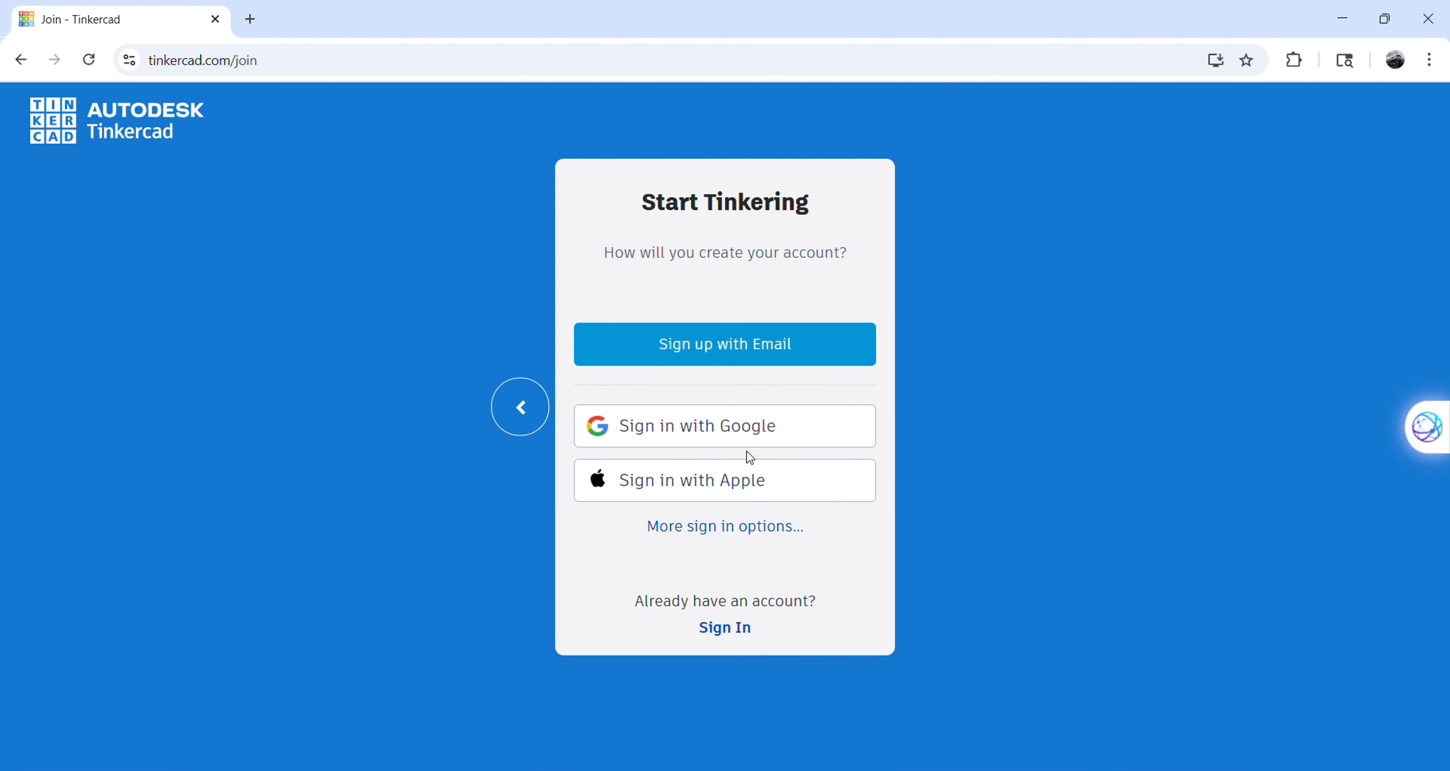
pyautogui.click(722, 447)
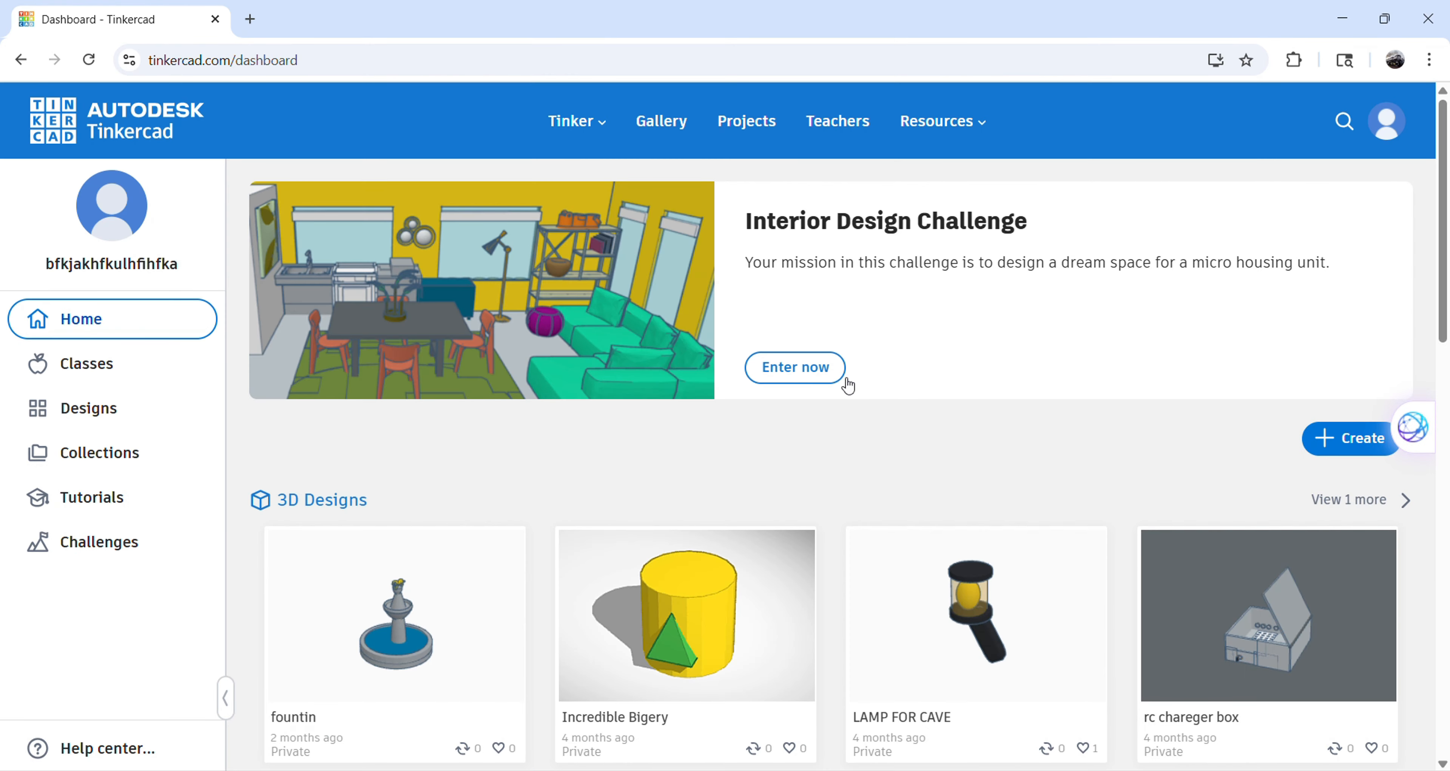
# Look over the existing designs on the dashboard and create a new 3D design.
pyautogui.scroll(-4, 735, 314)
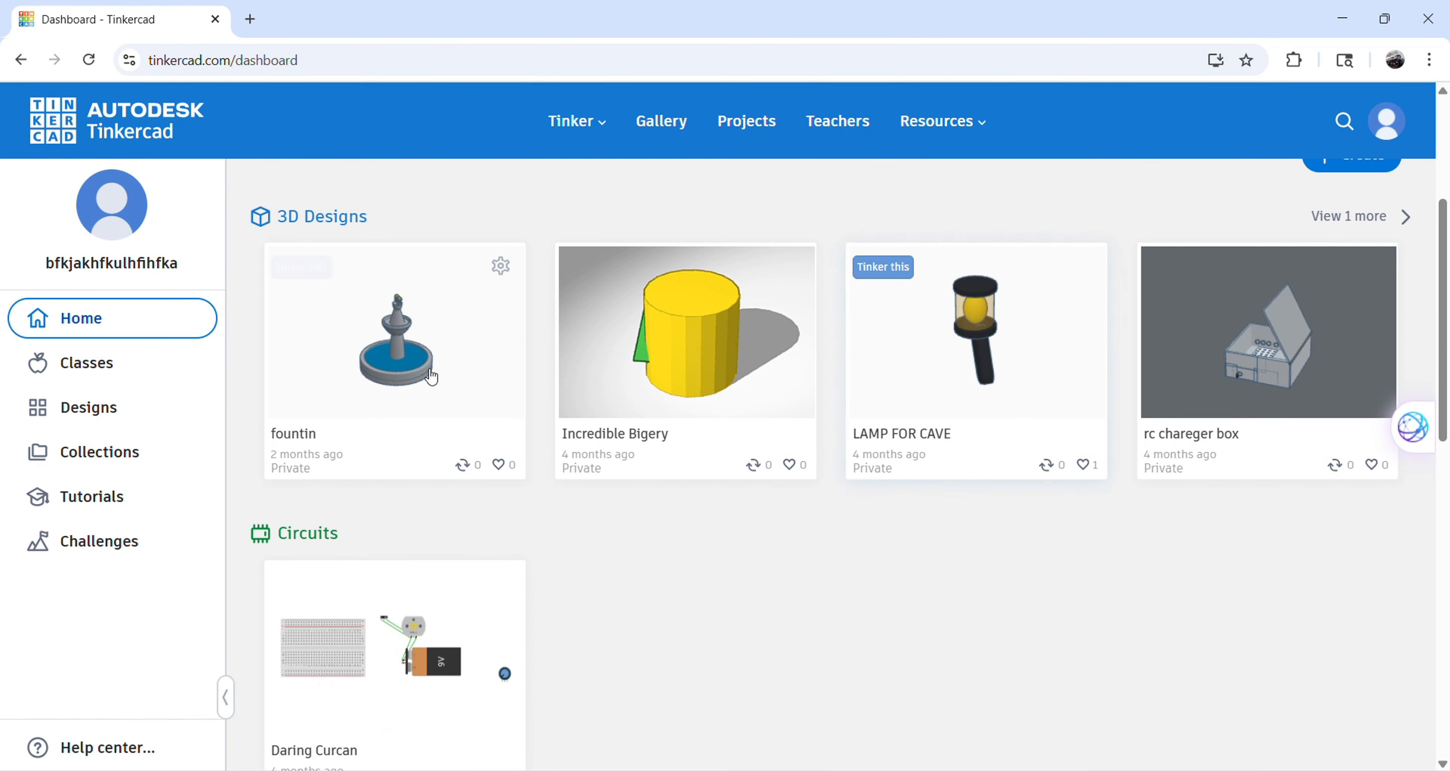
pyautogui.scroll(4, 558, 363)
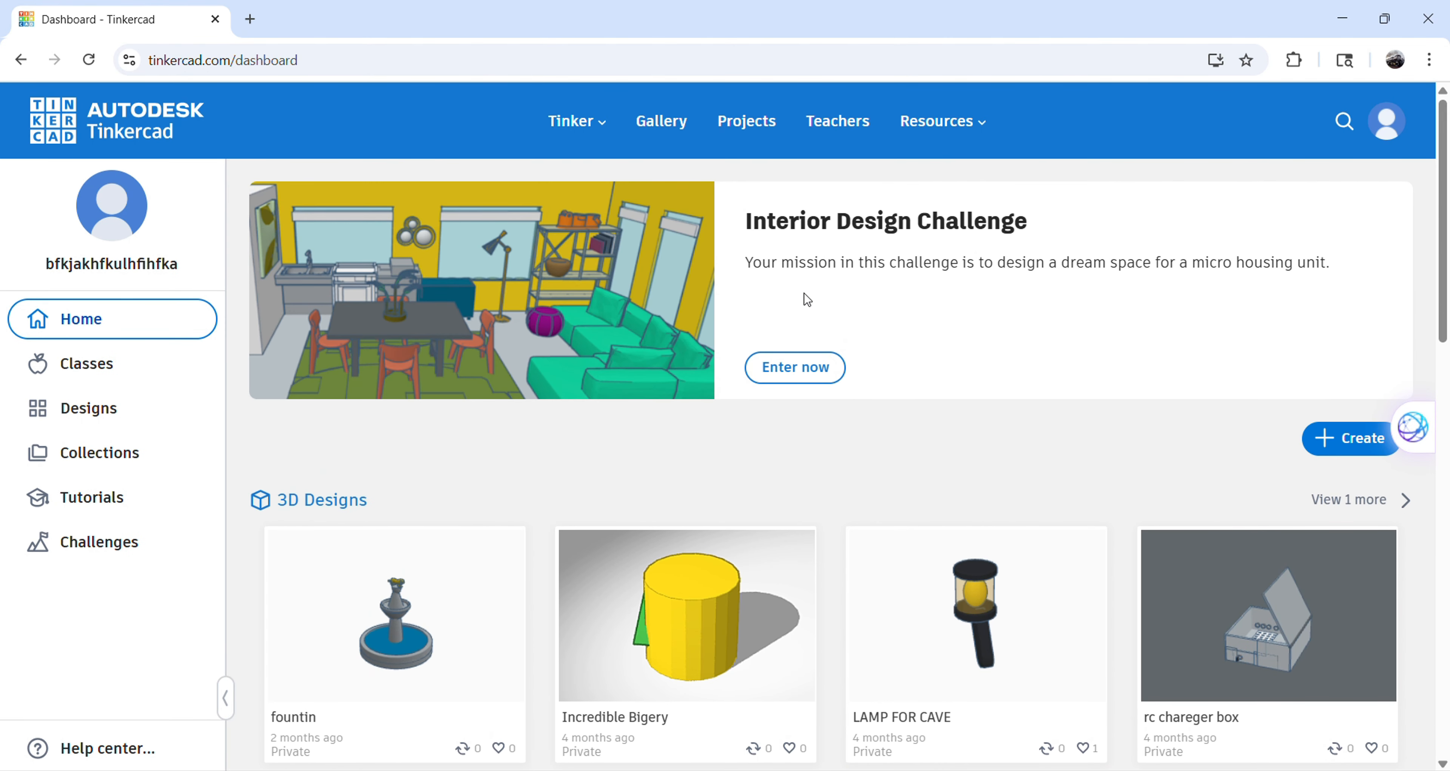
pyautogui.scroll(-4, 483, 593)
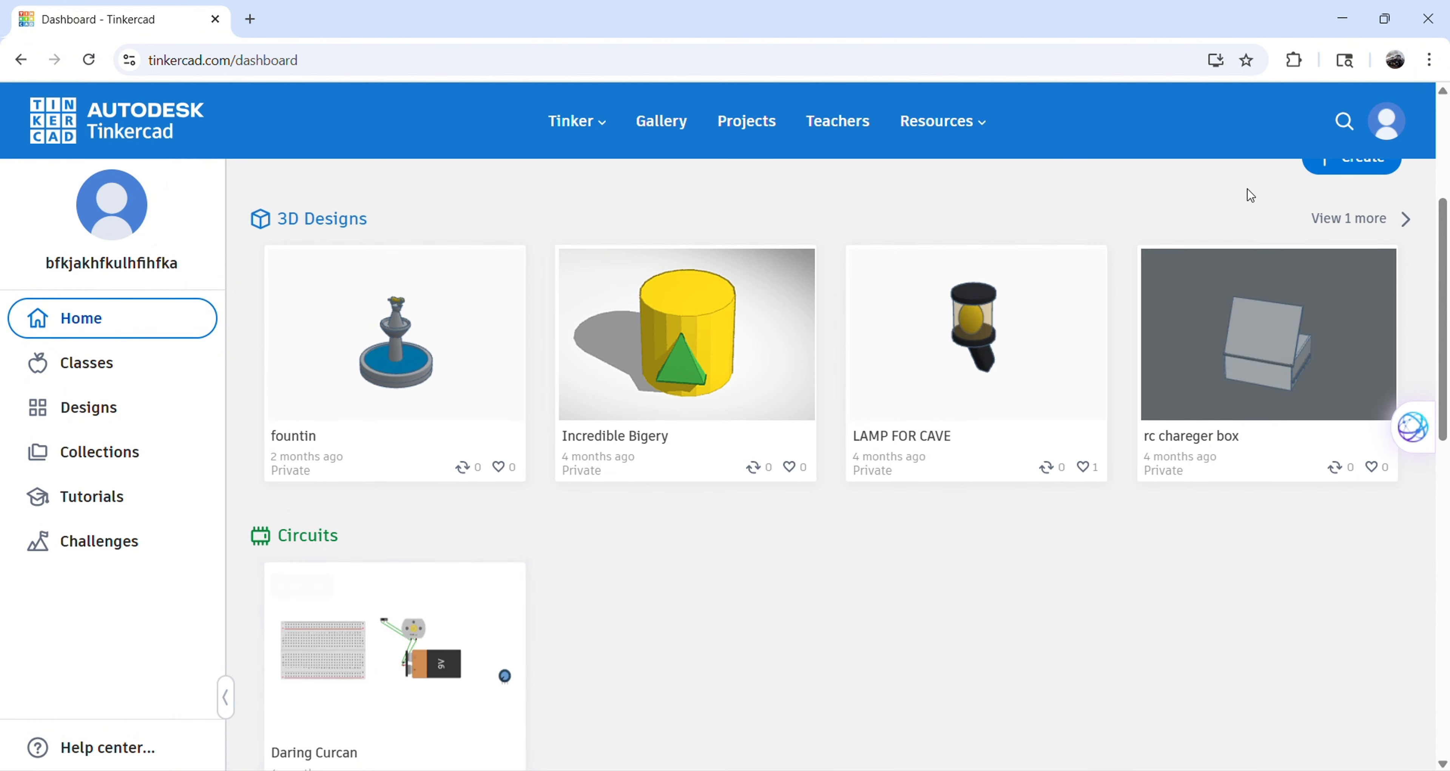
pyautogui.scroll(4, 1256, 214)
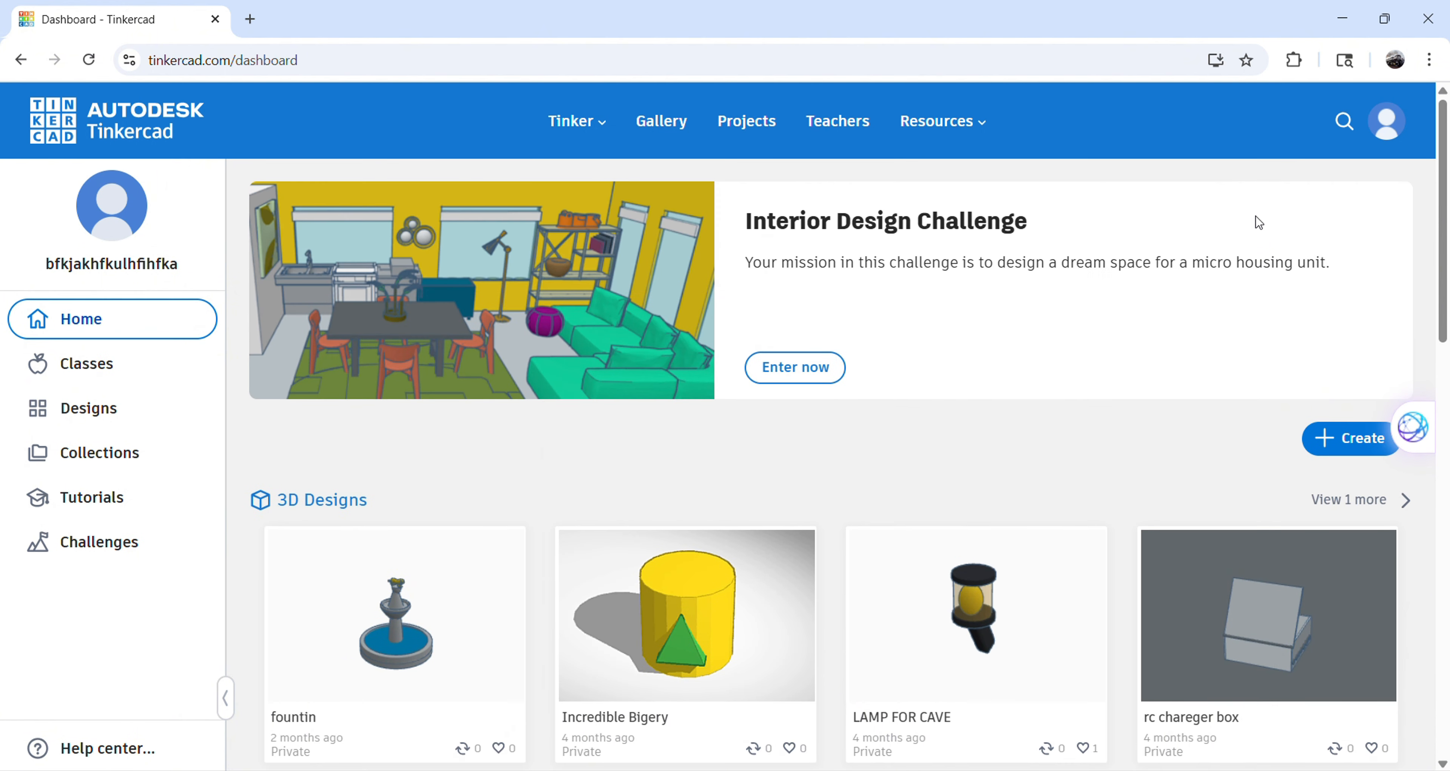
pyautogui.click(1345, 438)
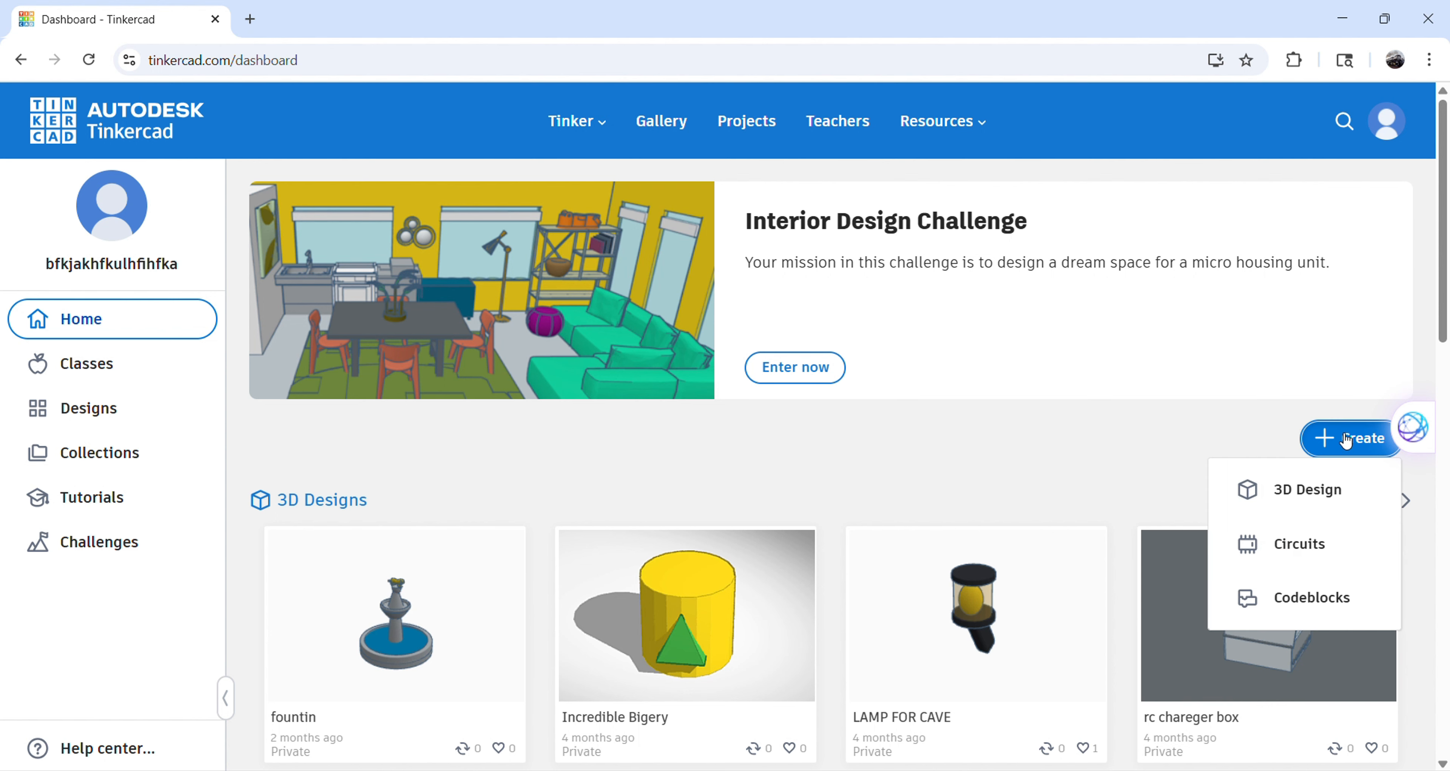
pyautogui.click(1315, 510)
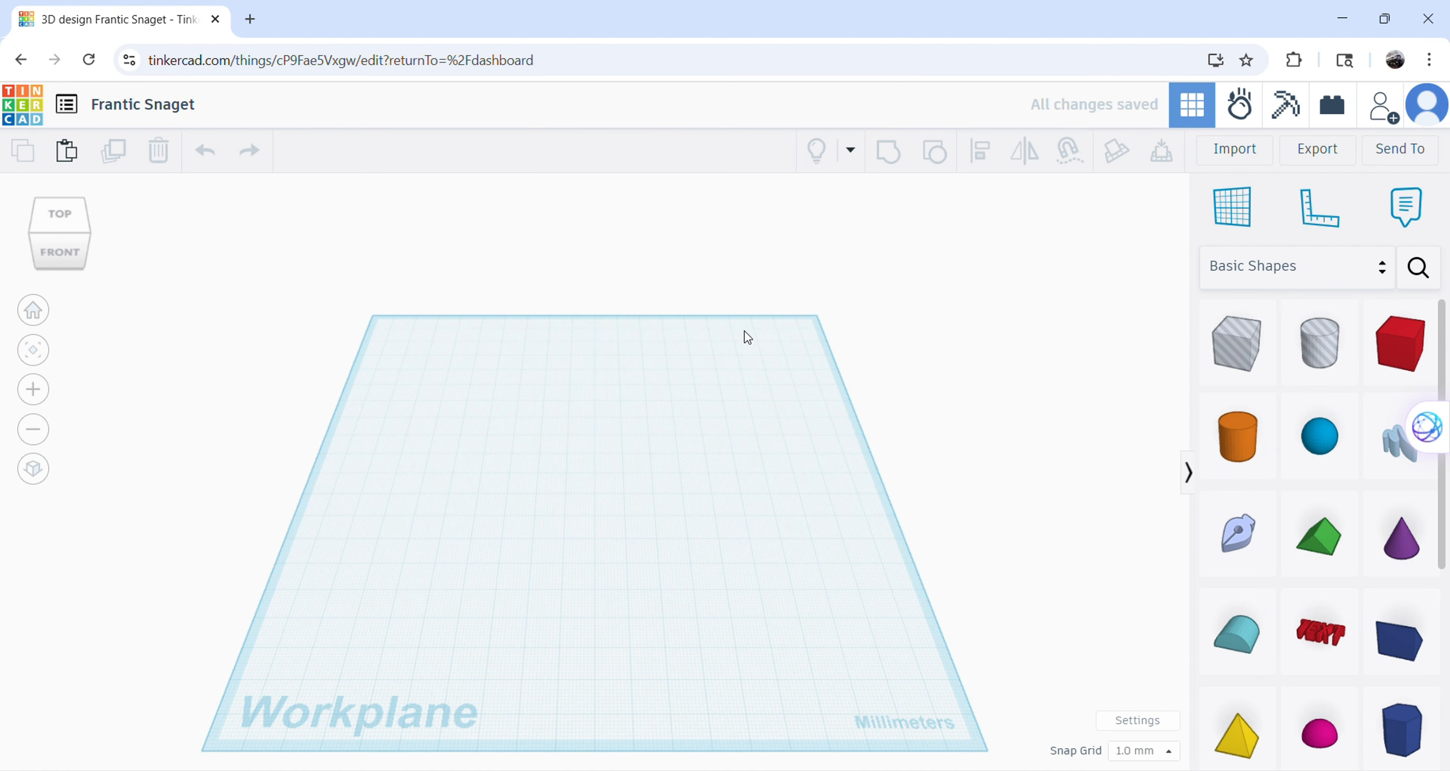
pyautogui.moveTo(786, 400); pyautogui.dragTo(822, 366, button='right')
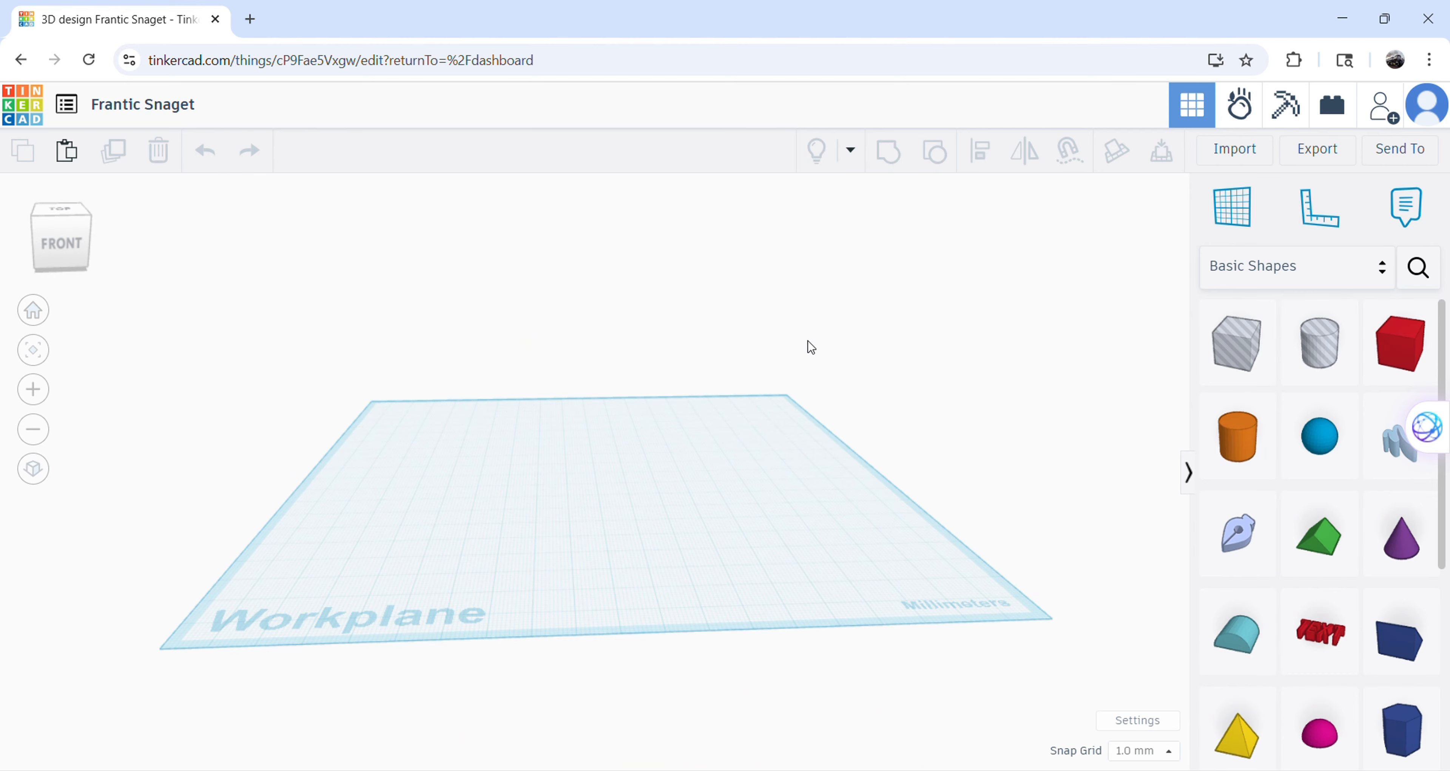
pyautogui.moveTo(811, 296); pyautogui.dragTo(223, 417, button='right')
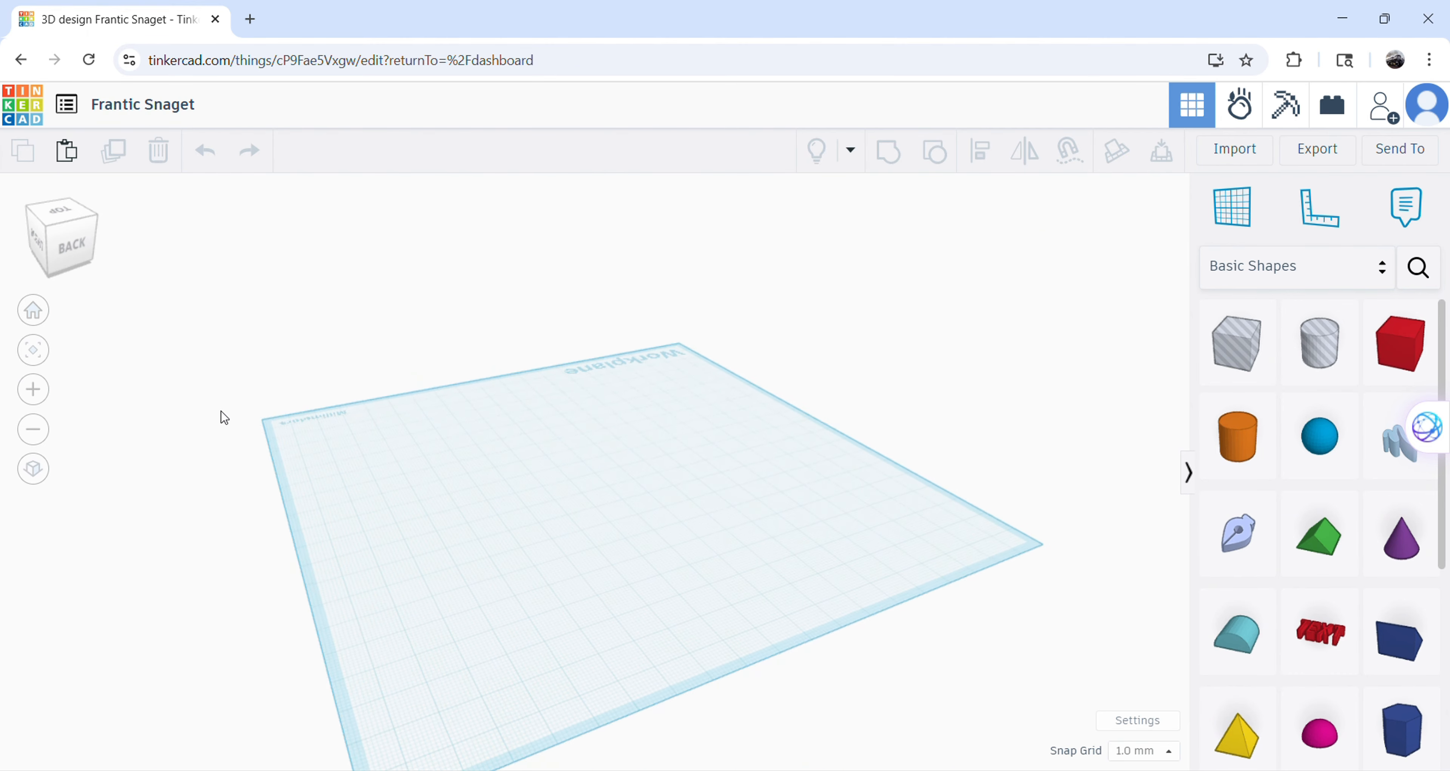
pyautogui.moveTo(465, 402); pyautogui.dragTo(709, 475)
pyautogui.moveTo(932, 414); pyautogui.dragTo(107, 394, button='right')
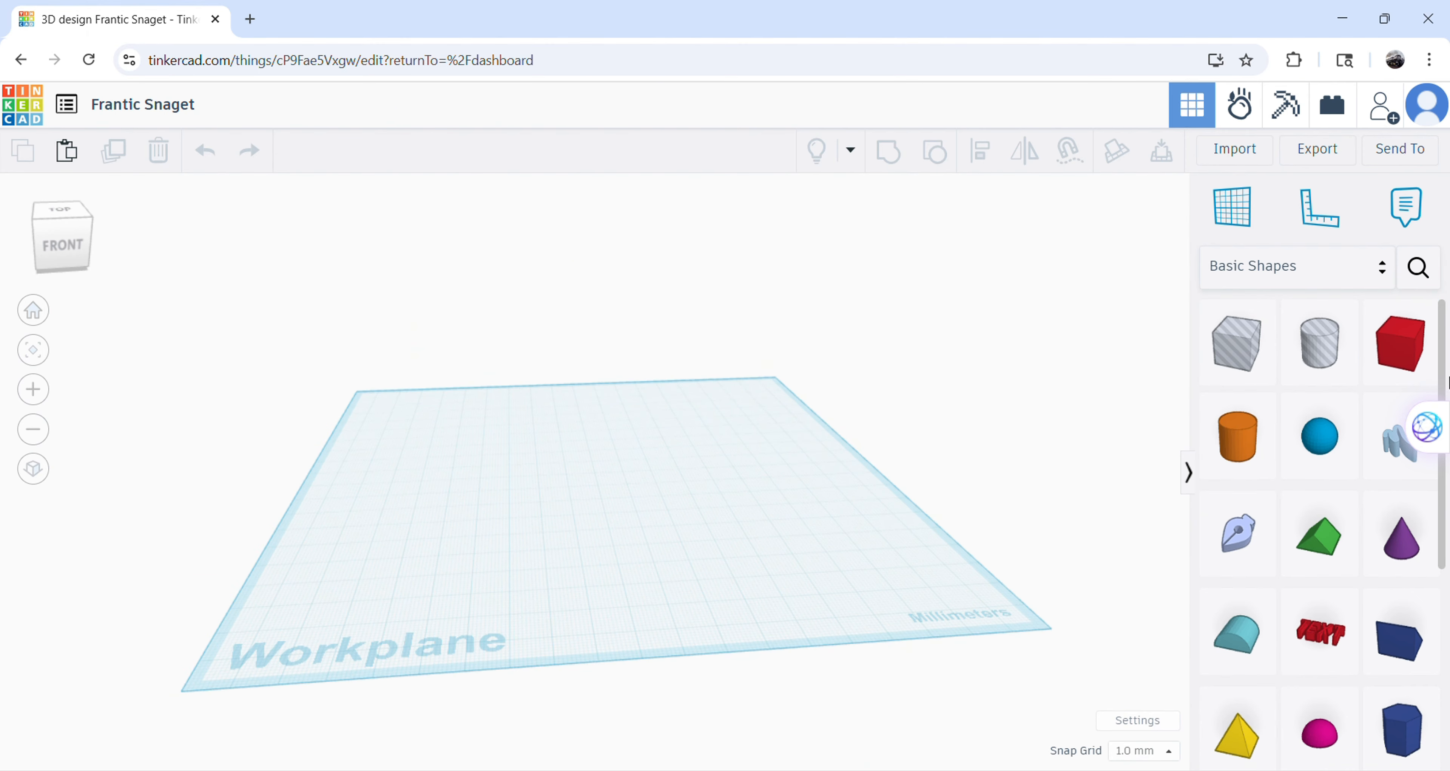
# Place a box on the front part of the workplane and change its solid color to the preset medium blue.
pyautogui.moveTo(1400, 328); pyautogui.dragTo(721, 543)
pyautogui.moveTo(809, 553); pyautogui.dragTo(851, 557, button='right')
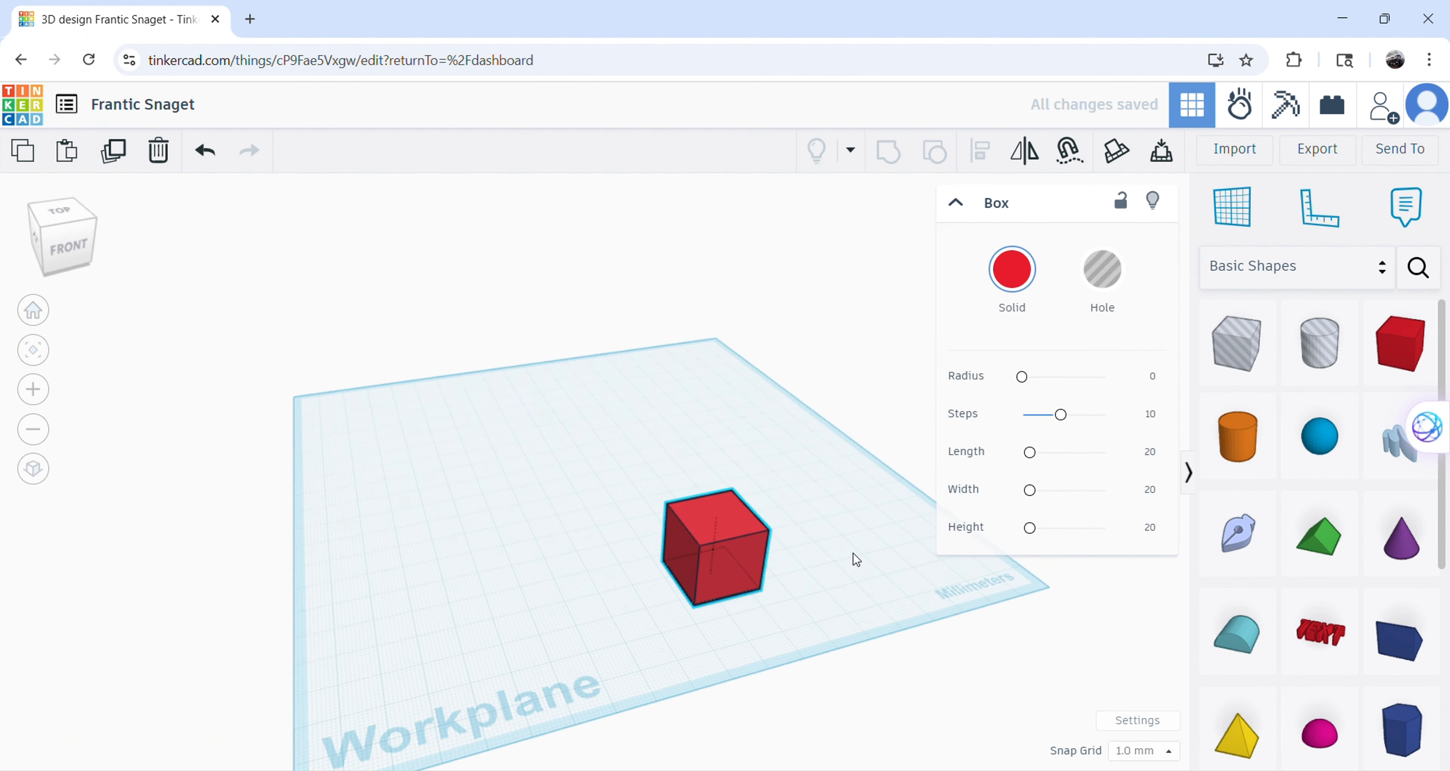
pyautogui.click(1011, 270)
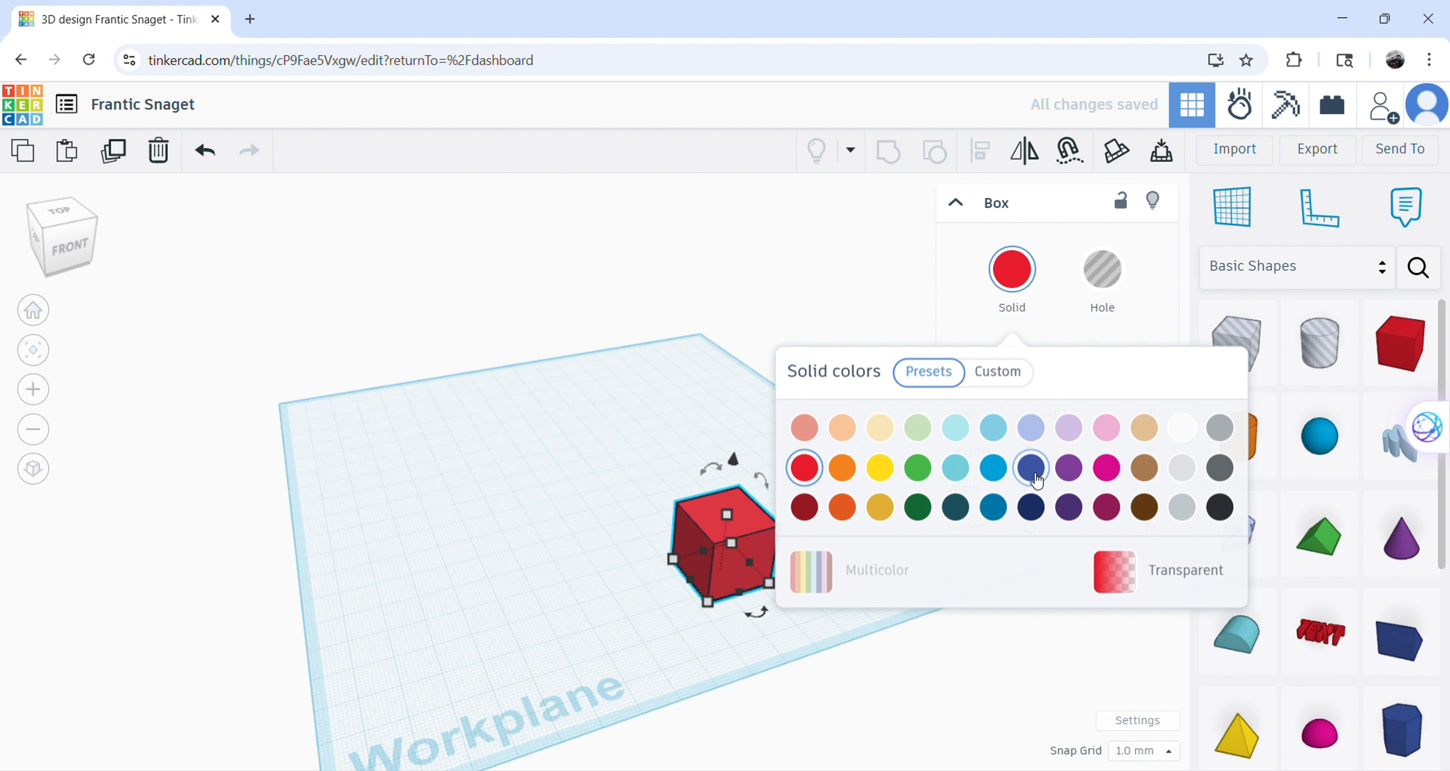
pyautogui.click(1032, 468)
pyautogui.click(618, 529)
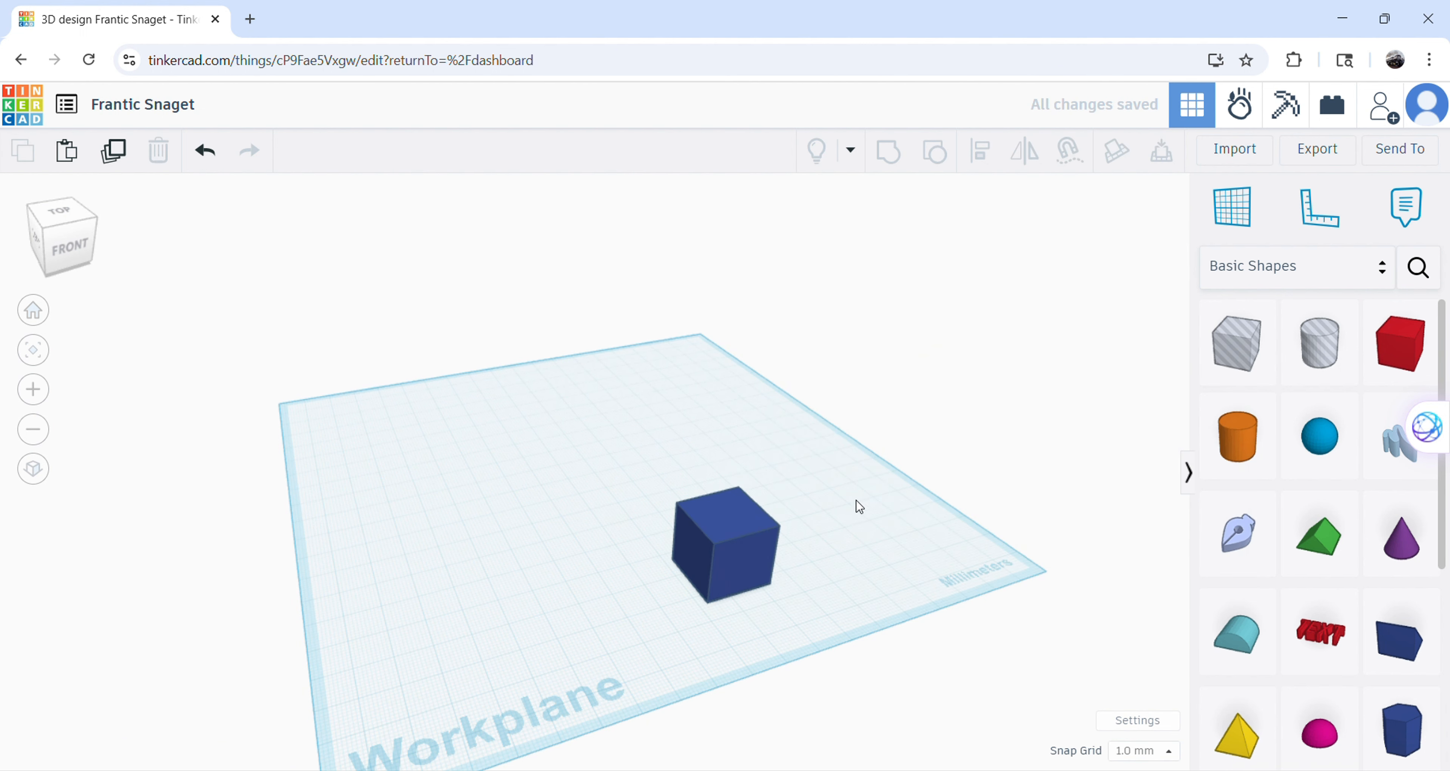
# Resize the blue box into a low slab about 73 mm wide, with its Length parameter set to about 56.39.
pyautogui.click(756, 520)
pyautogui.moveTo(728, 514); pyautogui.dragTo(744, 374)
pyautogui.moveTo(673, 559); pyautogui.dragTo(383, 475)
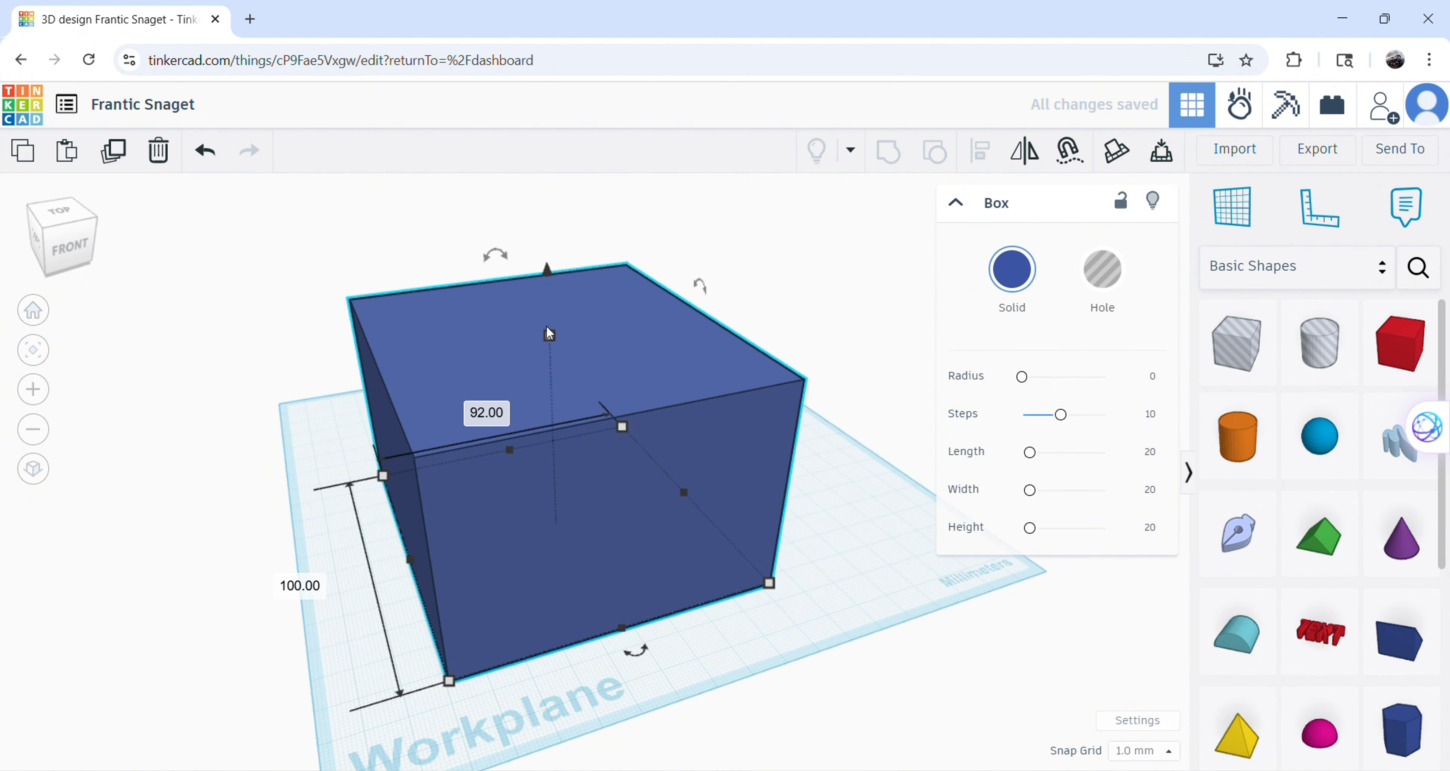
pyautogui.moveTo(549, 333); pyautogui.dragTo(789, 586)
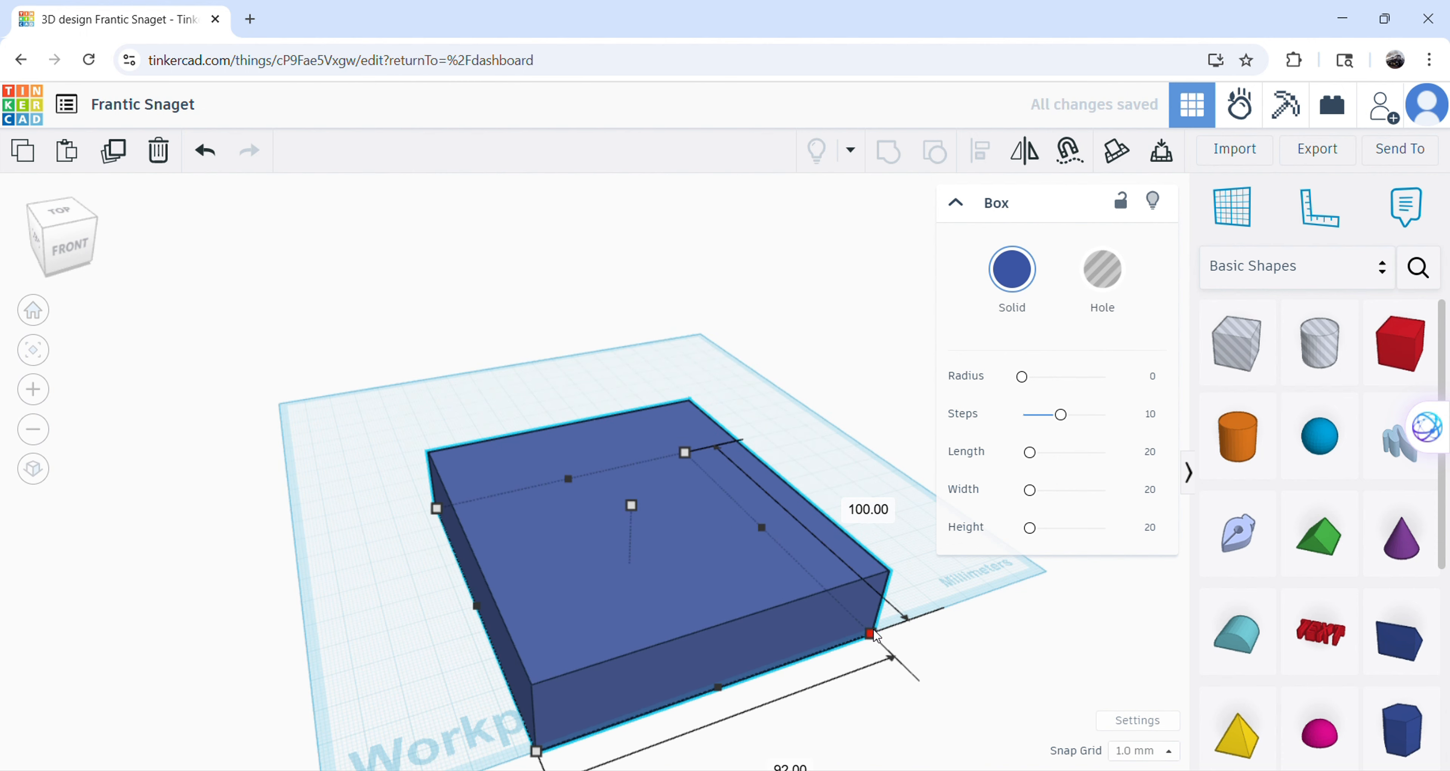
pyautogui.moveTo(870, 633); pyautogui.dragTo(673, 499)
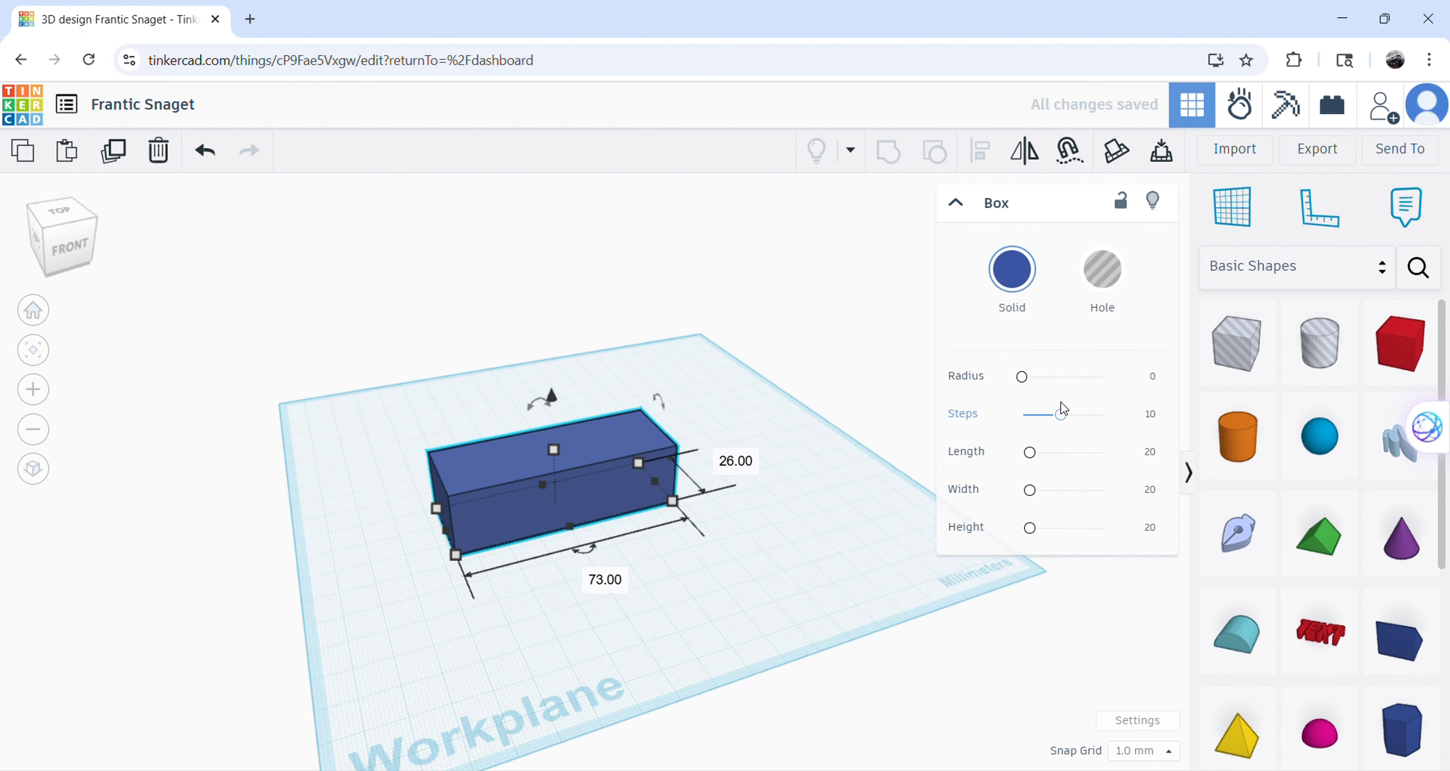
pyautogui.moveTo(1039, 463)
pyautogui.mouseDown()
pyautogui.moveTo(1105, 459)
pyautogui.moveTo(1031, 459)
pyautogui.moveTo(1051, 476)
pyautogui.mouseUp()
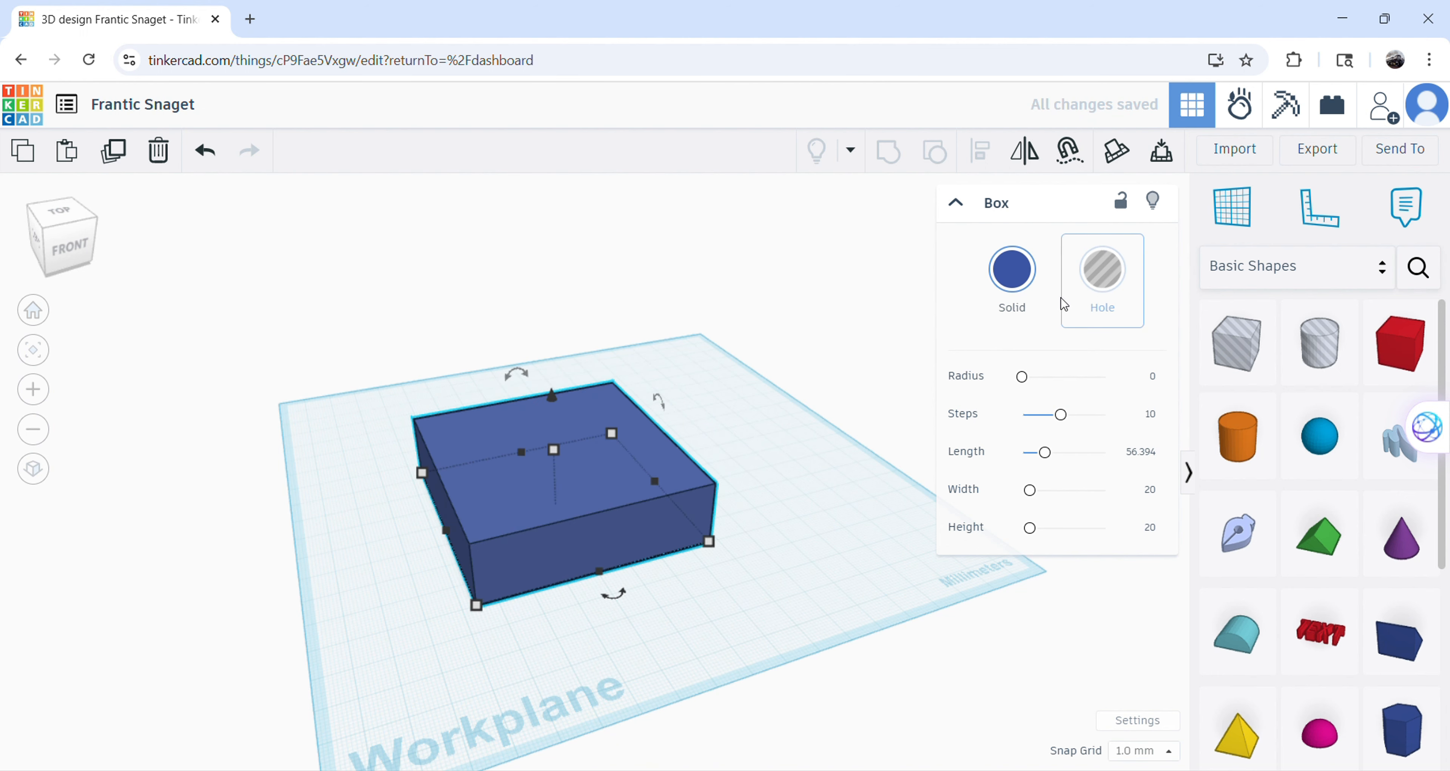
# Try the blue box as a hole and return it to a solid.
pyautogui.click(1101, 292)
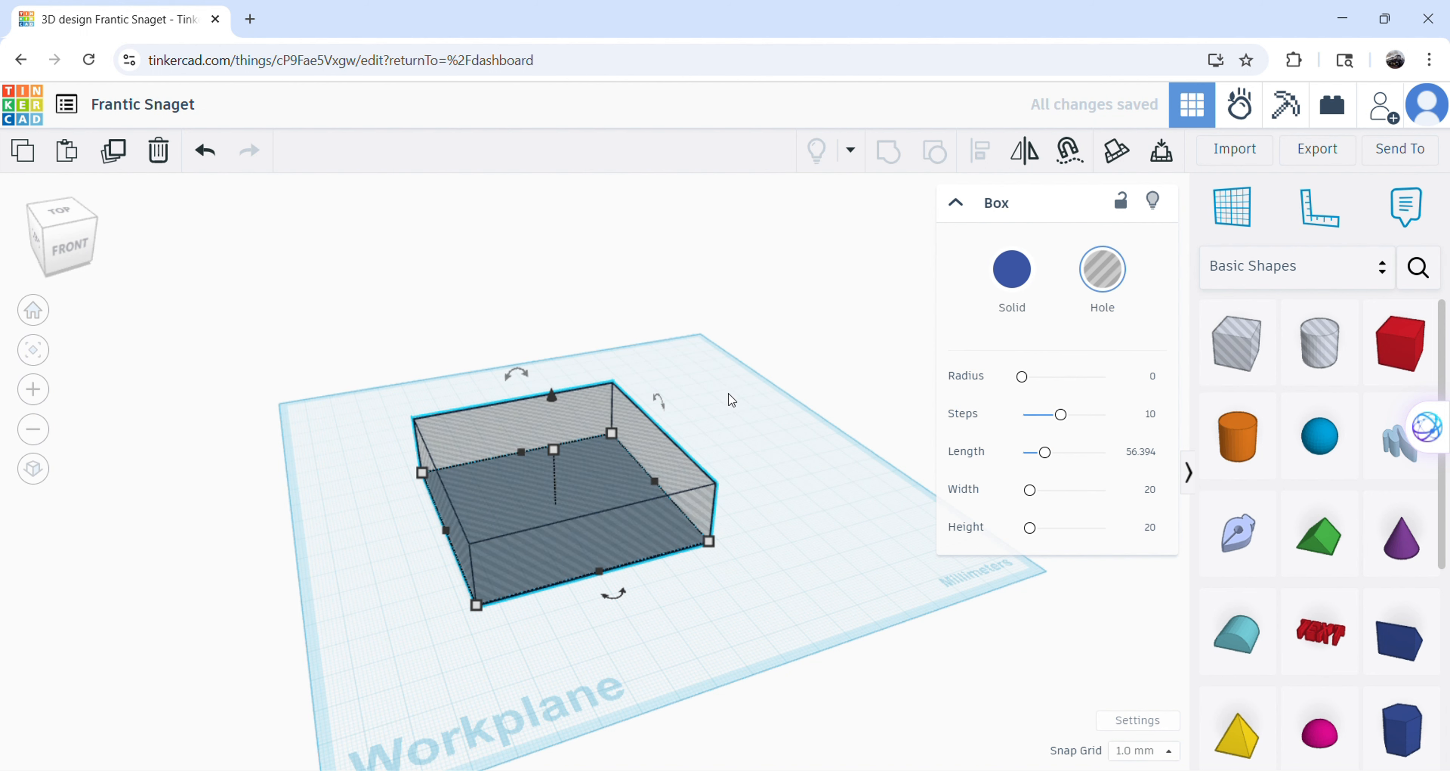
pyautogui.click(1013, 271)
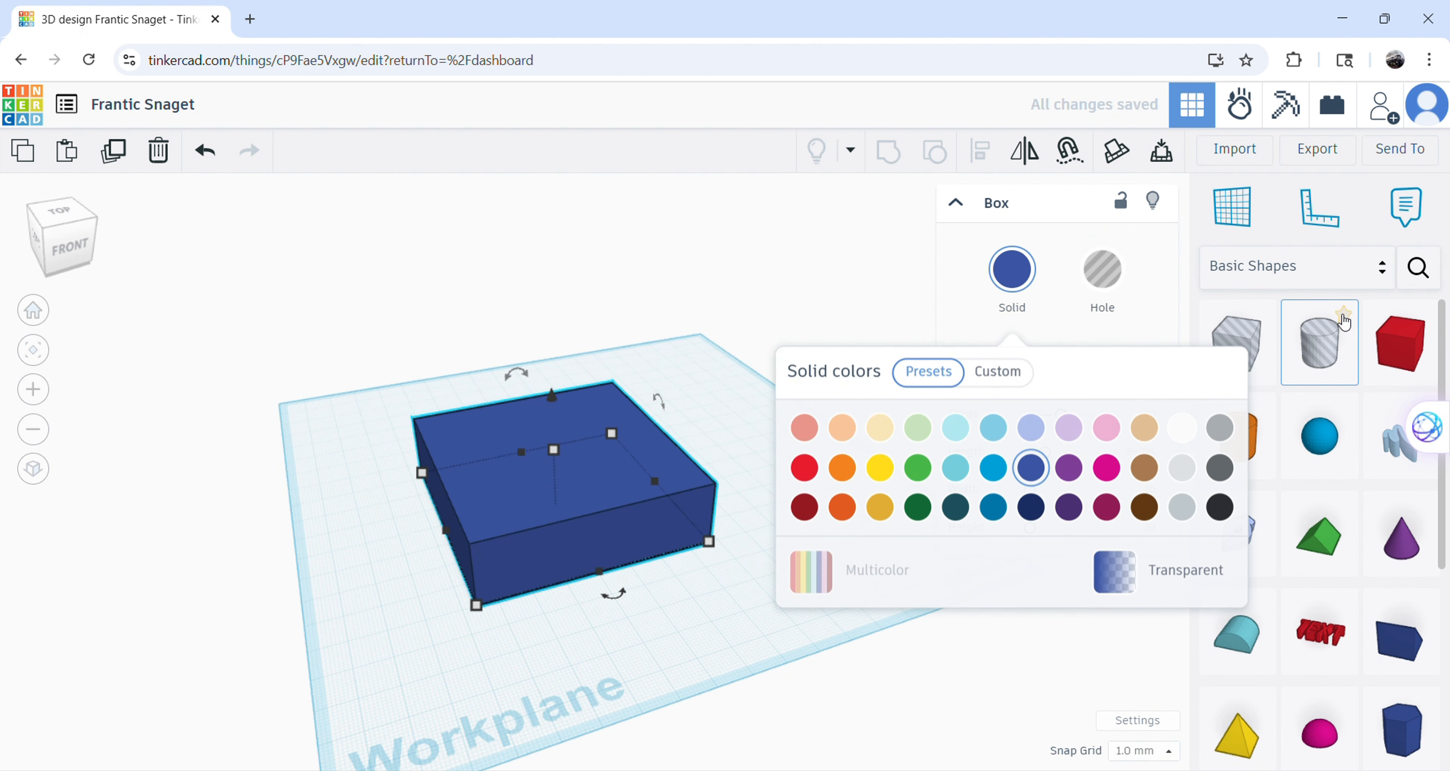
# Add a small, shortened box as a hole and position it in the blue box's front corner.
pyautogui.click(1435, 359)
pyautogui.click(780, 504)
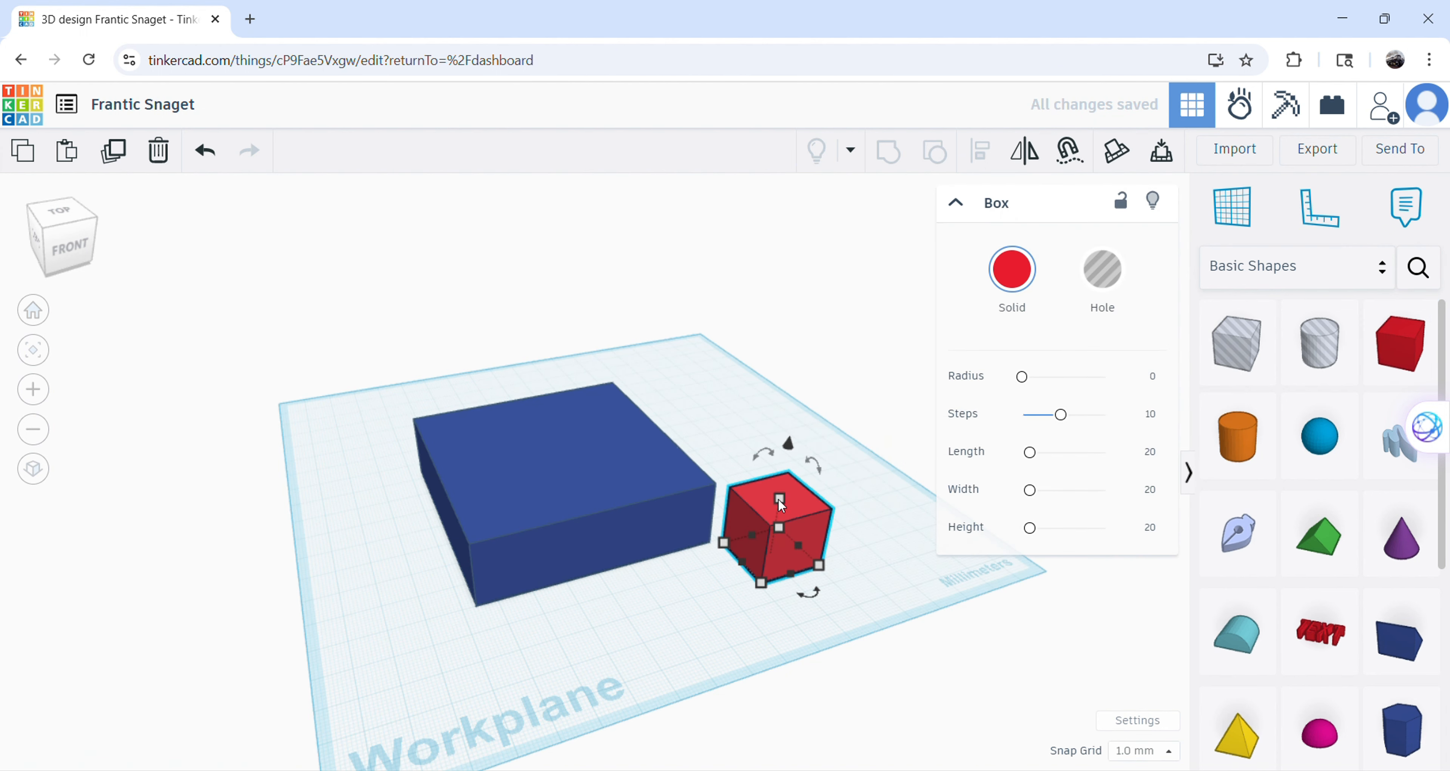
pyautogui.moveTo(781, 497); pyautogui.dragTo(771, 566)
pyautogui.click(1076, 291)
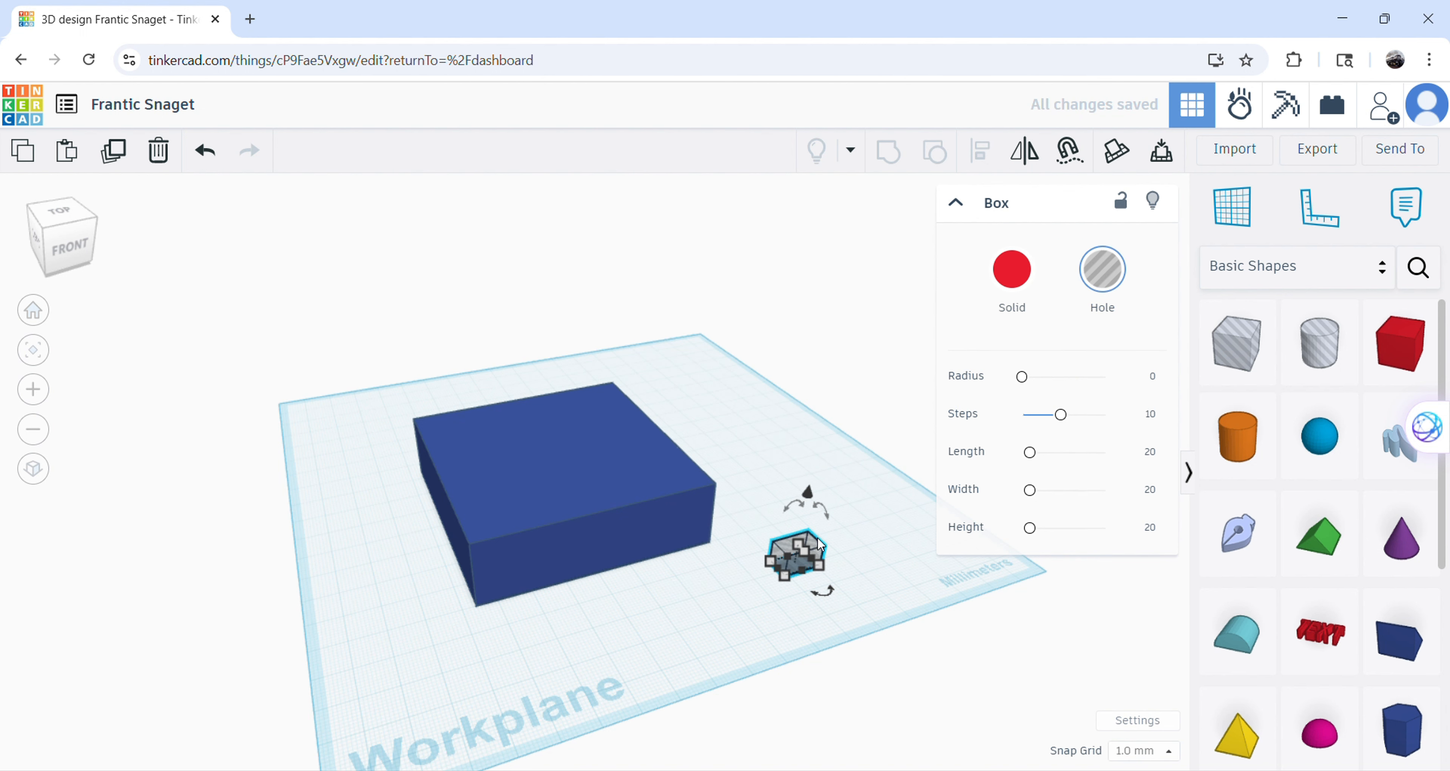
pyautogui.moveTo(782, 549); pyautogui.dragTo(666, 526)
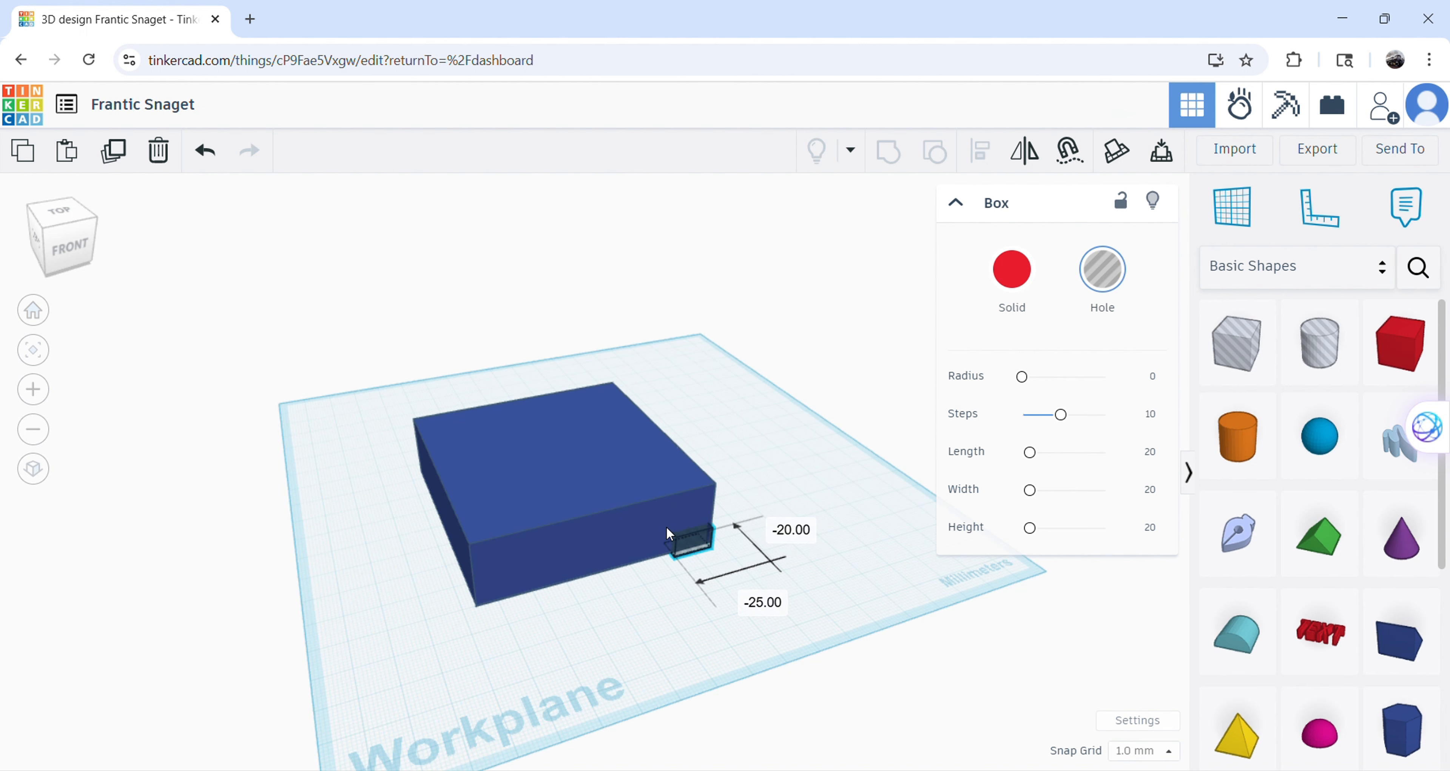
pyautogui.click(1023, 641)
pyautogui.moveTo(985, 592); pyautogui.dragTo(790, 478, button='right')
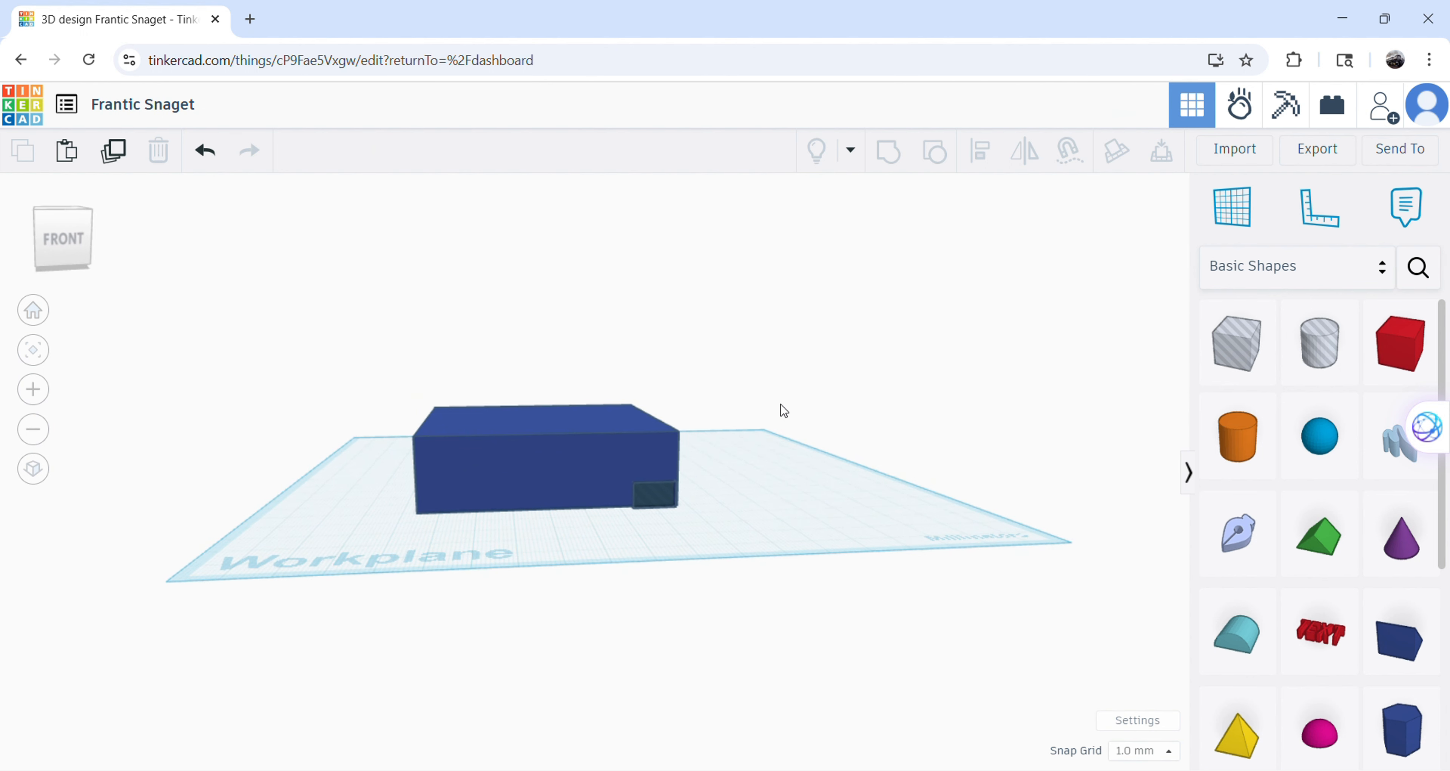
# Delete the small hole box from the blue box's front corner.
pyautogui.click(652, 491)
pyautogui.press('Delete')
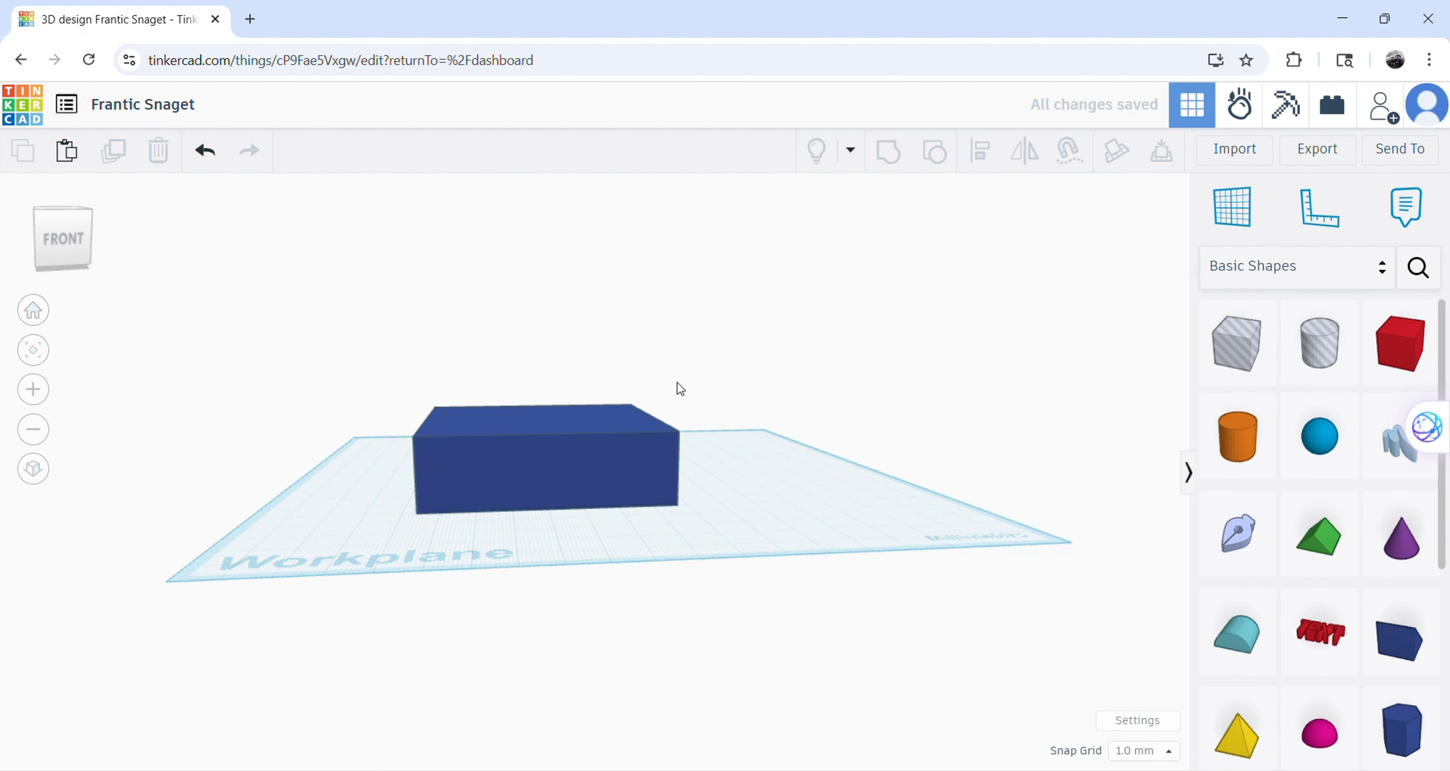
# Try out rotating the blue box and raising it above the workplane.
pyautogui.moveTo(959, 405); pyautogui.dragTo(1317, 436, button='right')
pyautogui.click(578, 457)
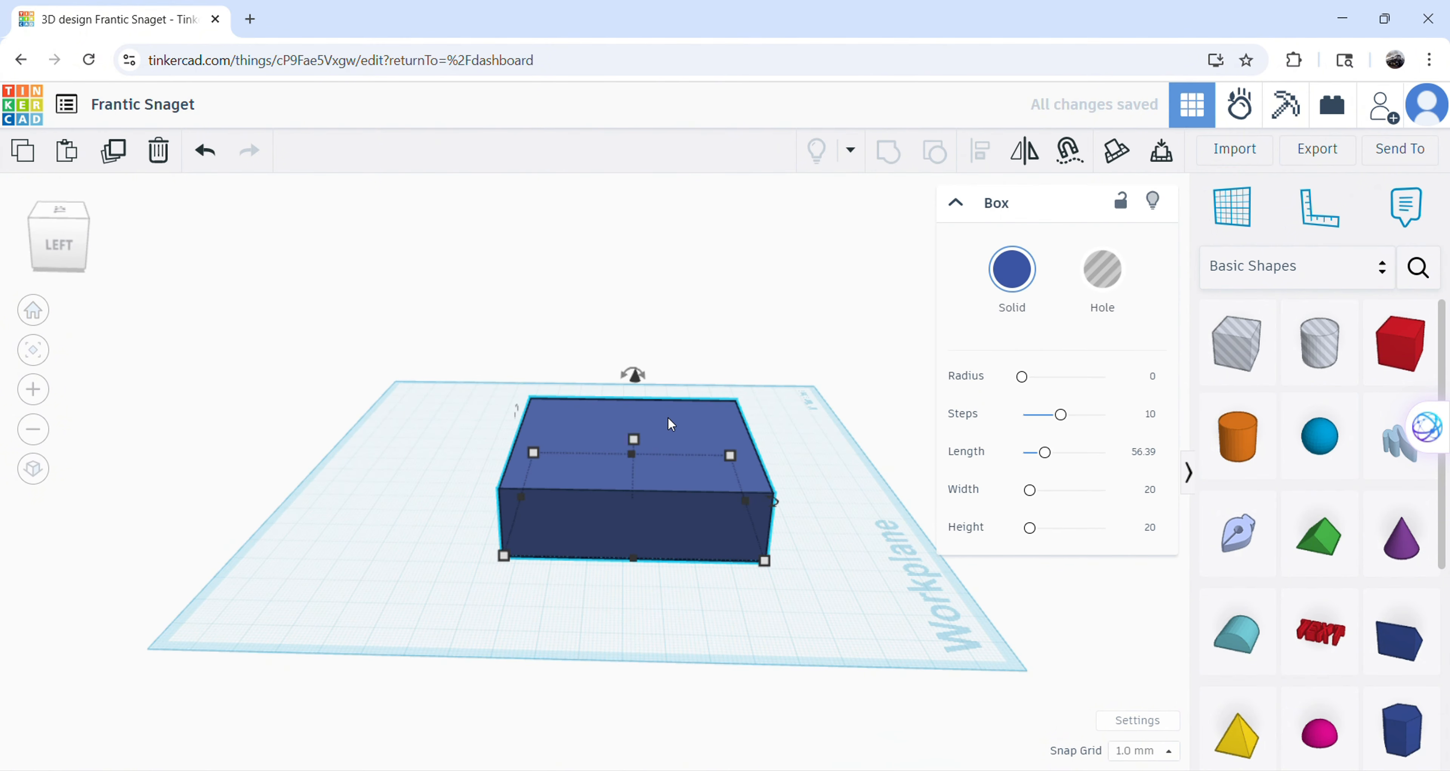
pyautogui.moveTo(634, 379); pyautogui.dragTo(622, 375)
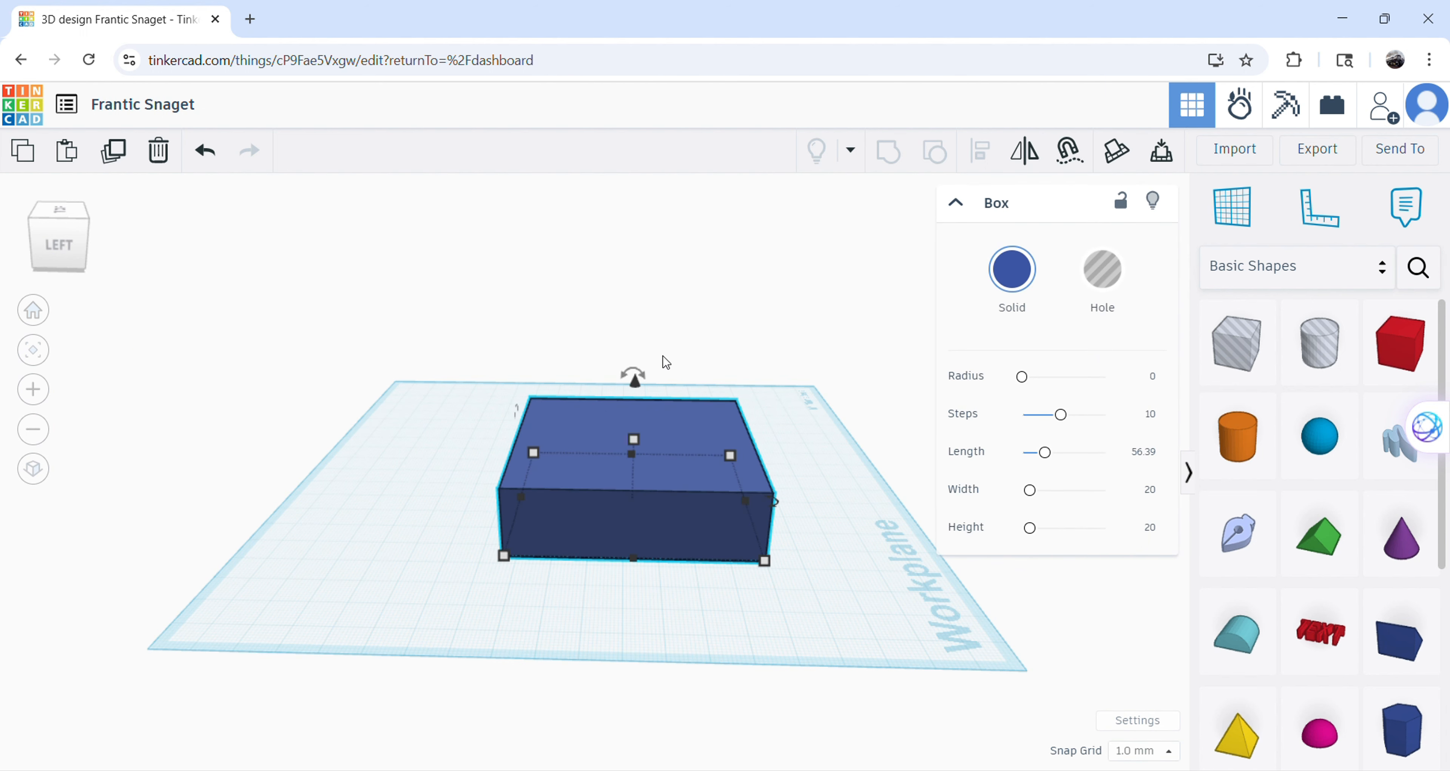
pyautogui.moveTo(635, 373); pyautogui.dragTo(636, 338)
pyautogui.moveTo(637, 391); pyautogui.dragTo(724, 393)
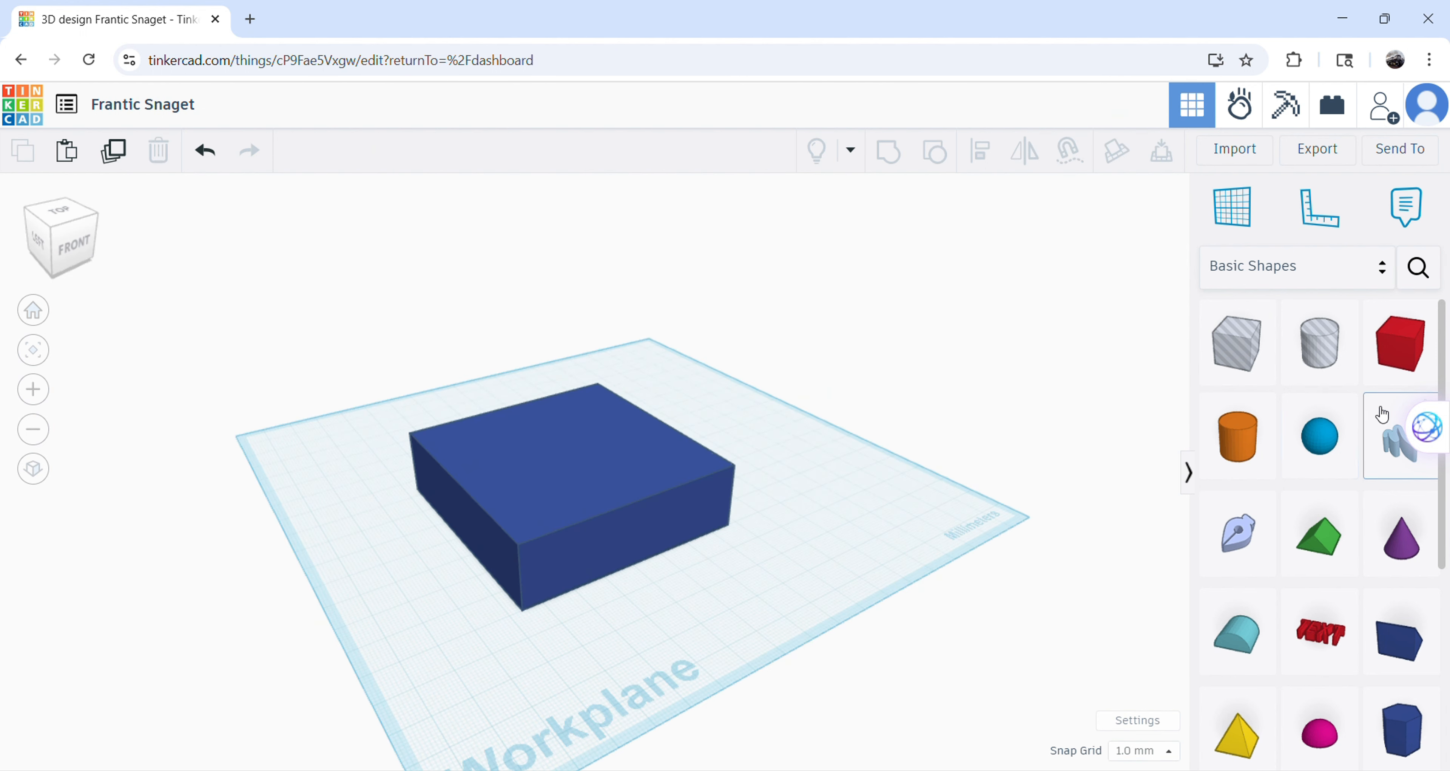
# Browse the shape collections and place the Tractor wheel from Vehicles & Machines on top of the blue box.
pyautogui.scroll(-5, 1362, 409)
pyautogui.scroll(-1, 1180, 352)
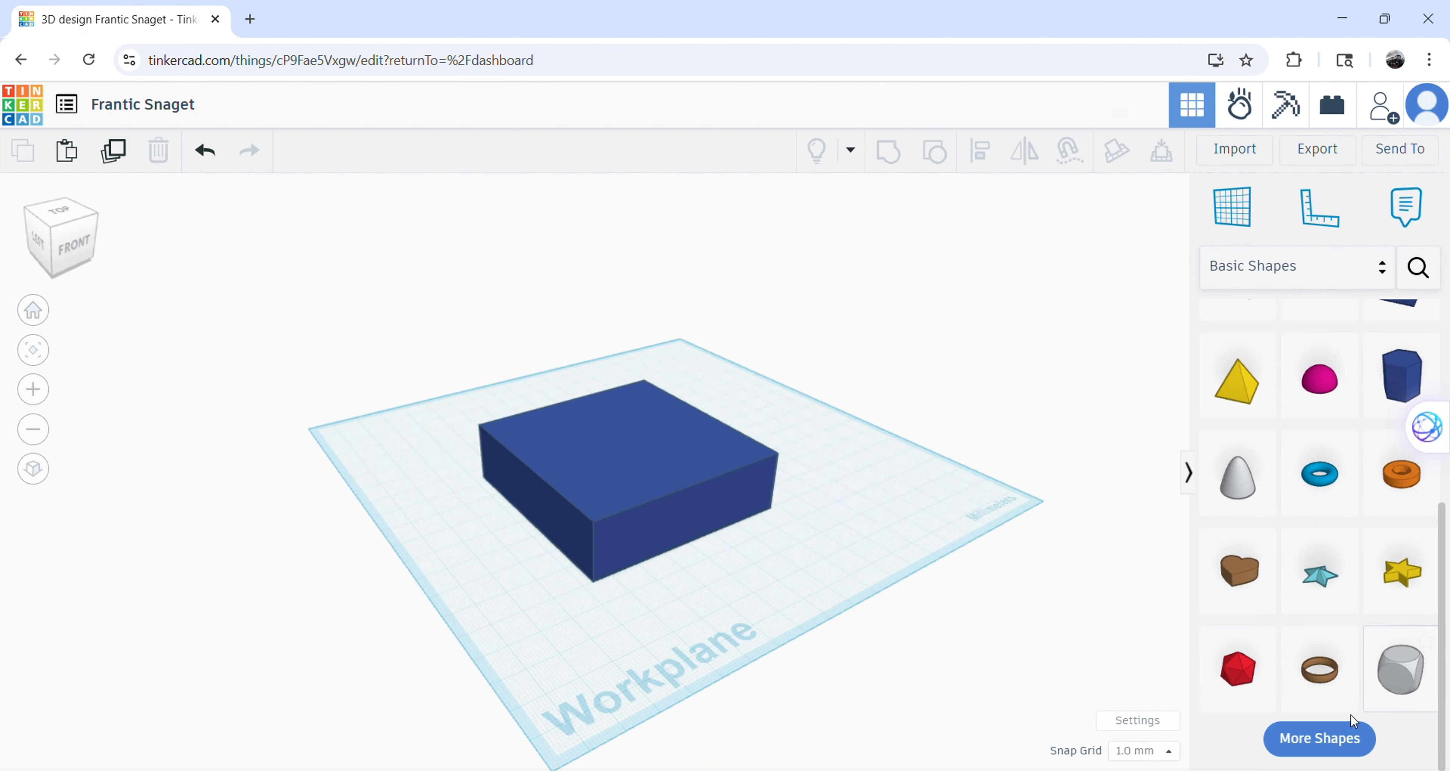
pyautogui.scroll(5, 1349, 727)
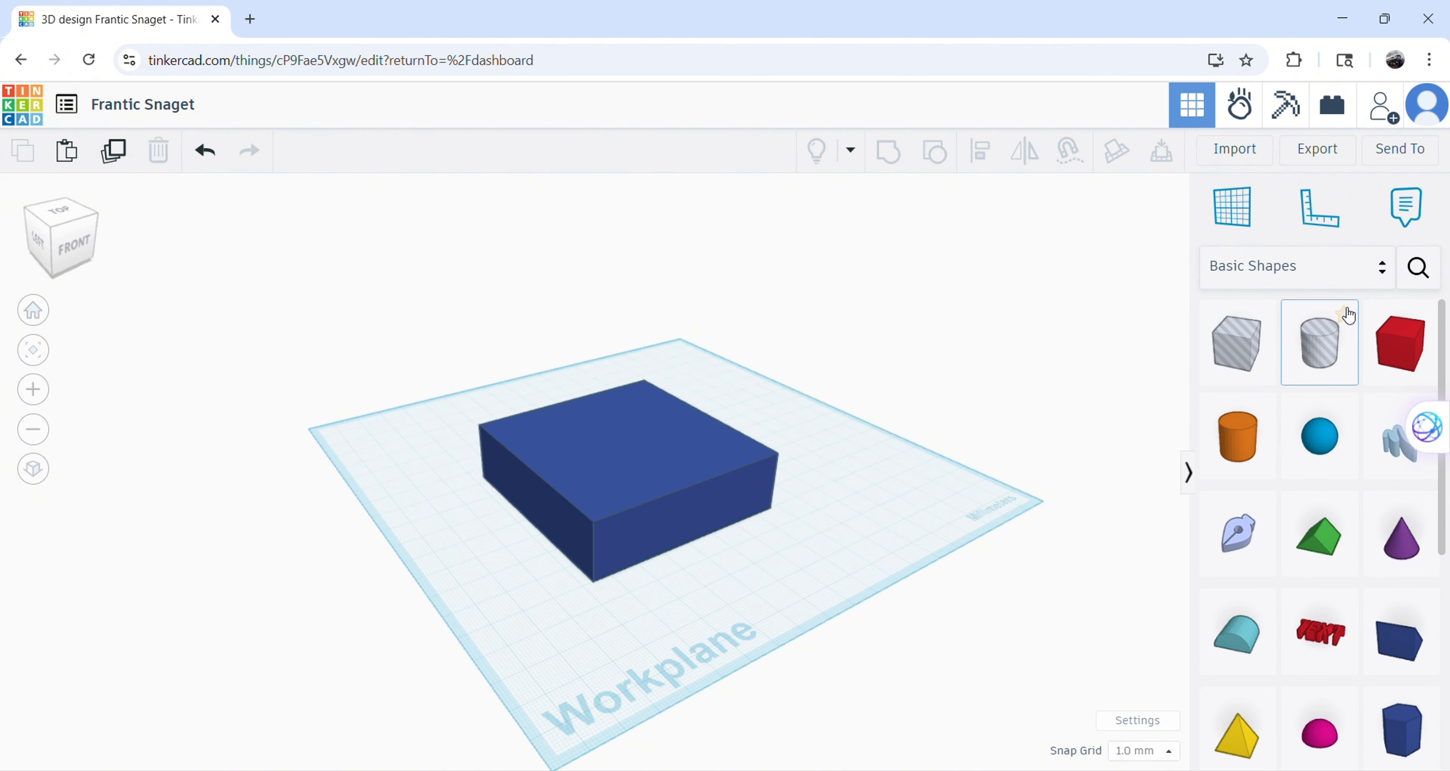
pyautogui.click(1378, 286)
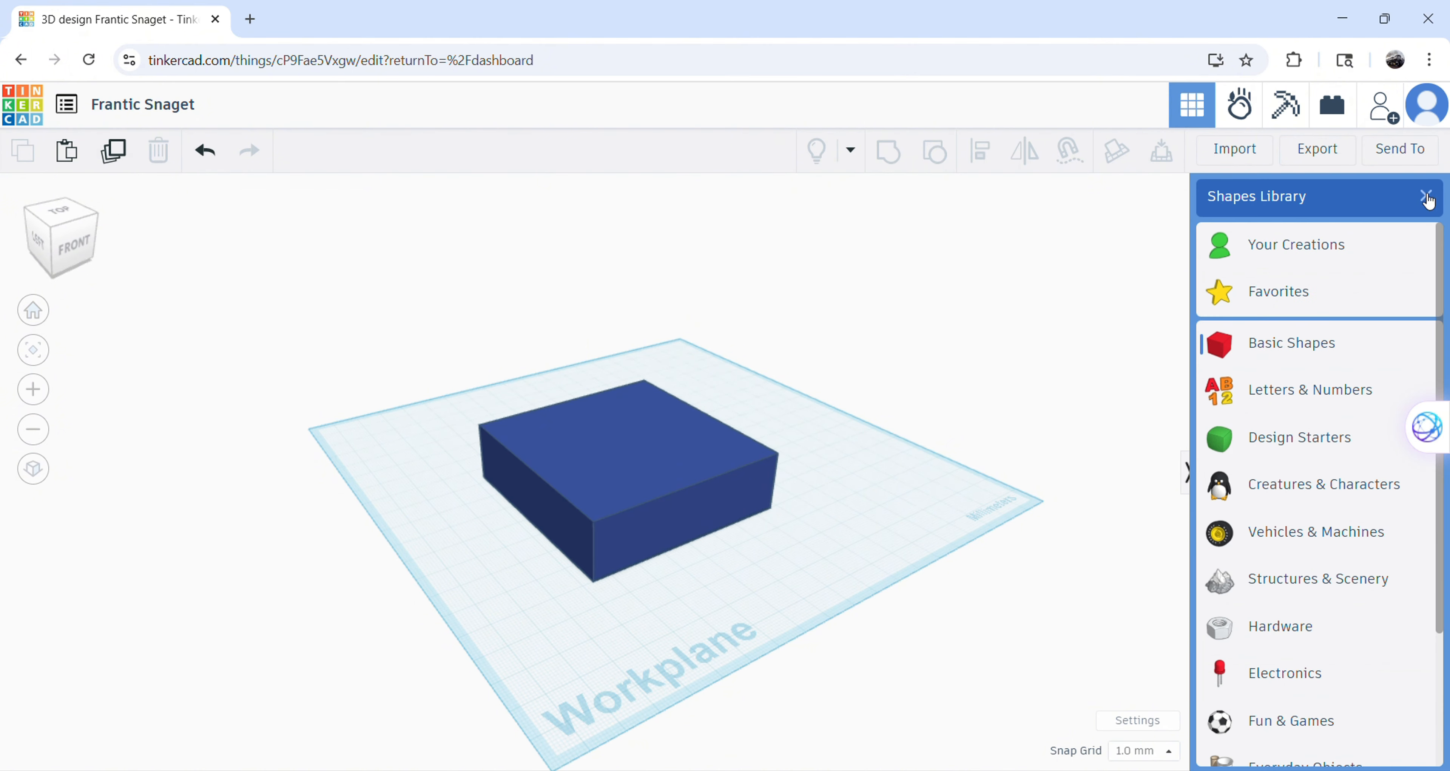
pyautogui.click(1427, 198)
pyautogui.click(1272, 279)
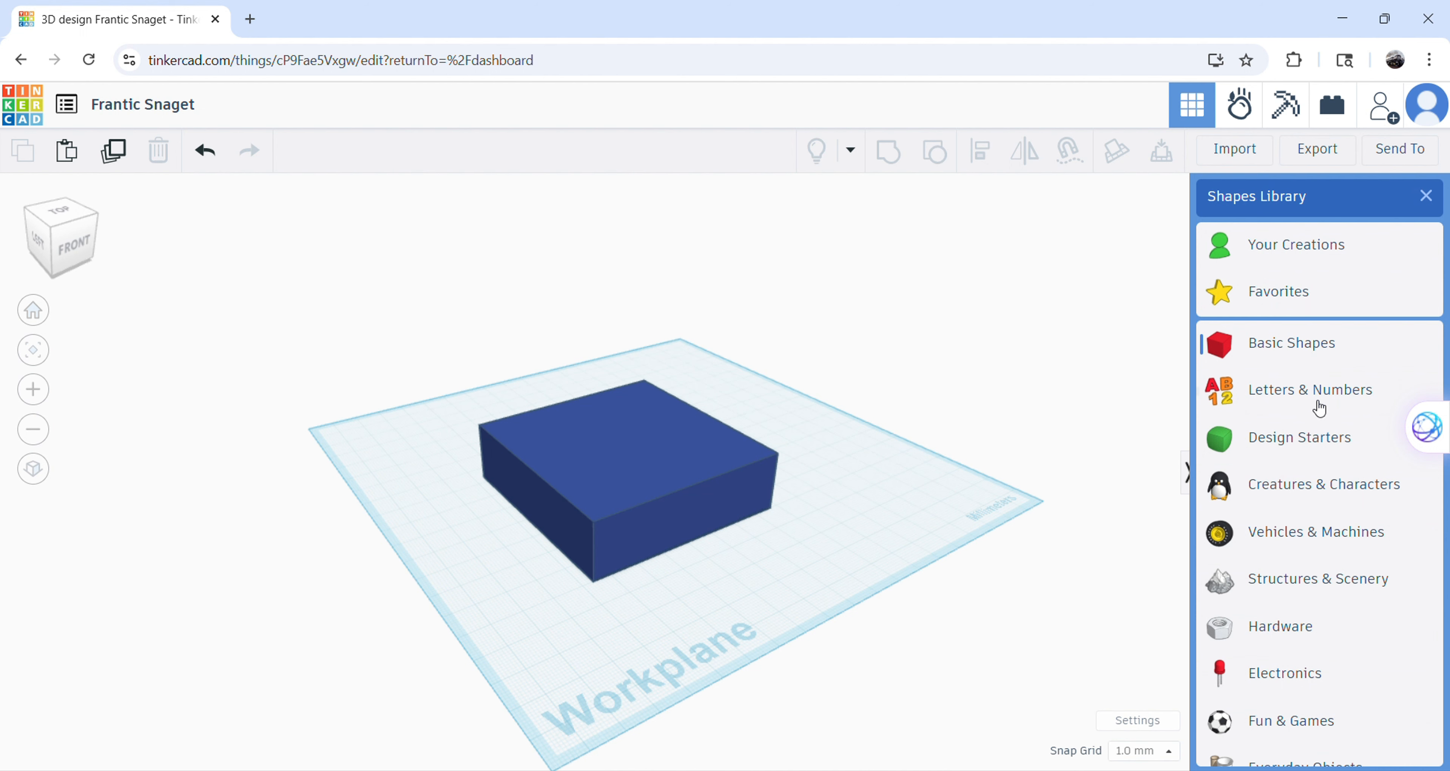
pyautogui.click(1267, 540)
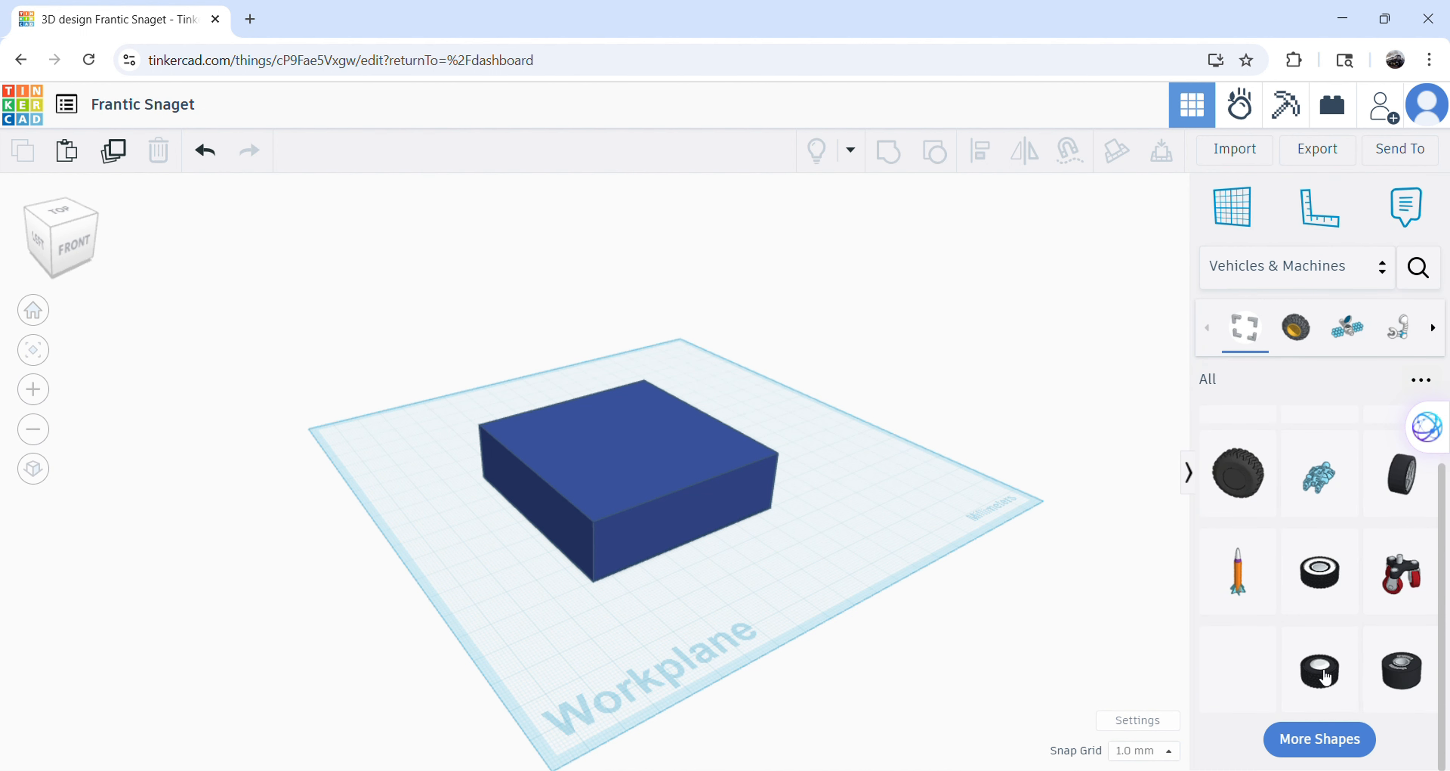
pyautogui.moveTo(1238, 473); pyautogui.dragTo(617, 502)
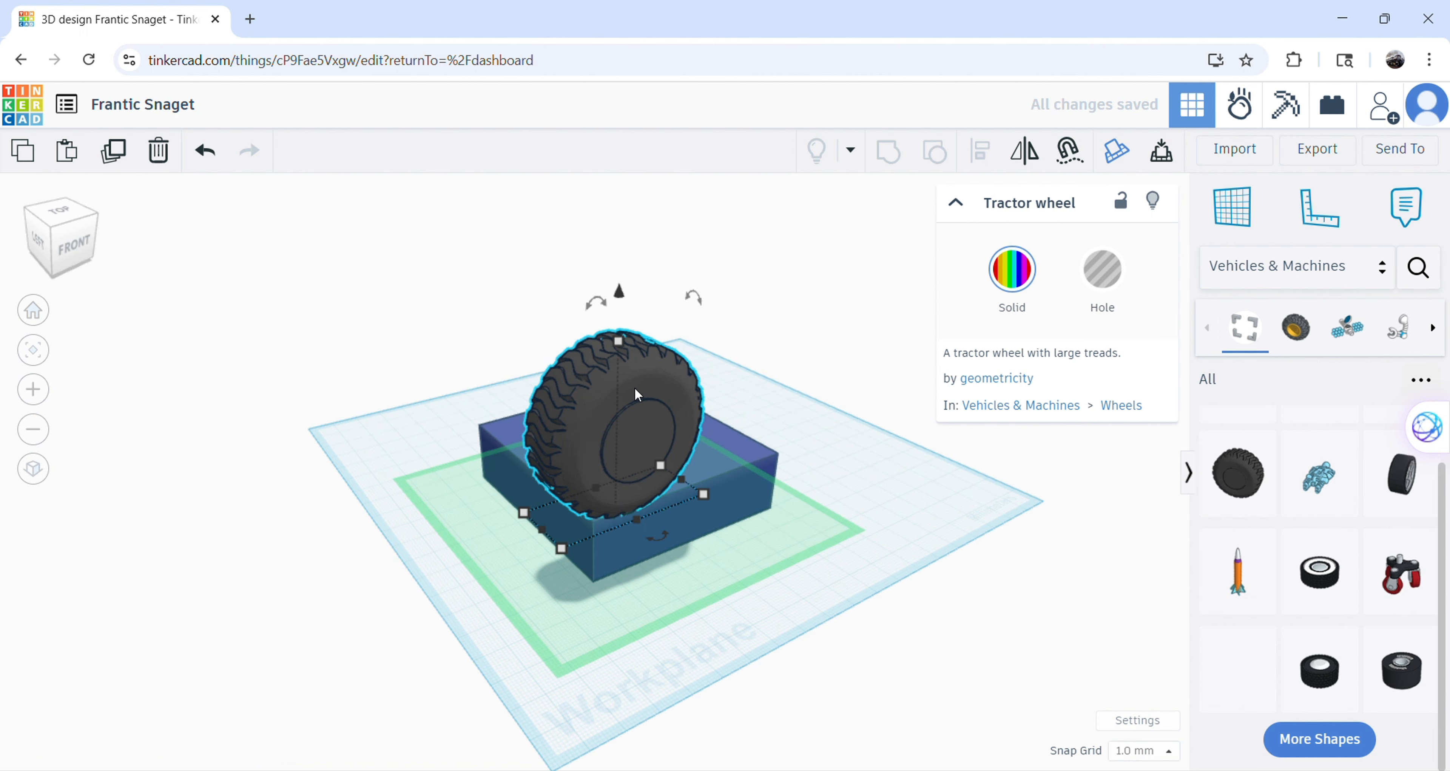
# Move the tractor wheel off the top of the blue box and position it against the box's front side.
pyautogui.moveTo(661, 407); pyautogui.dragTo(739, 452)
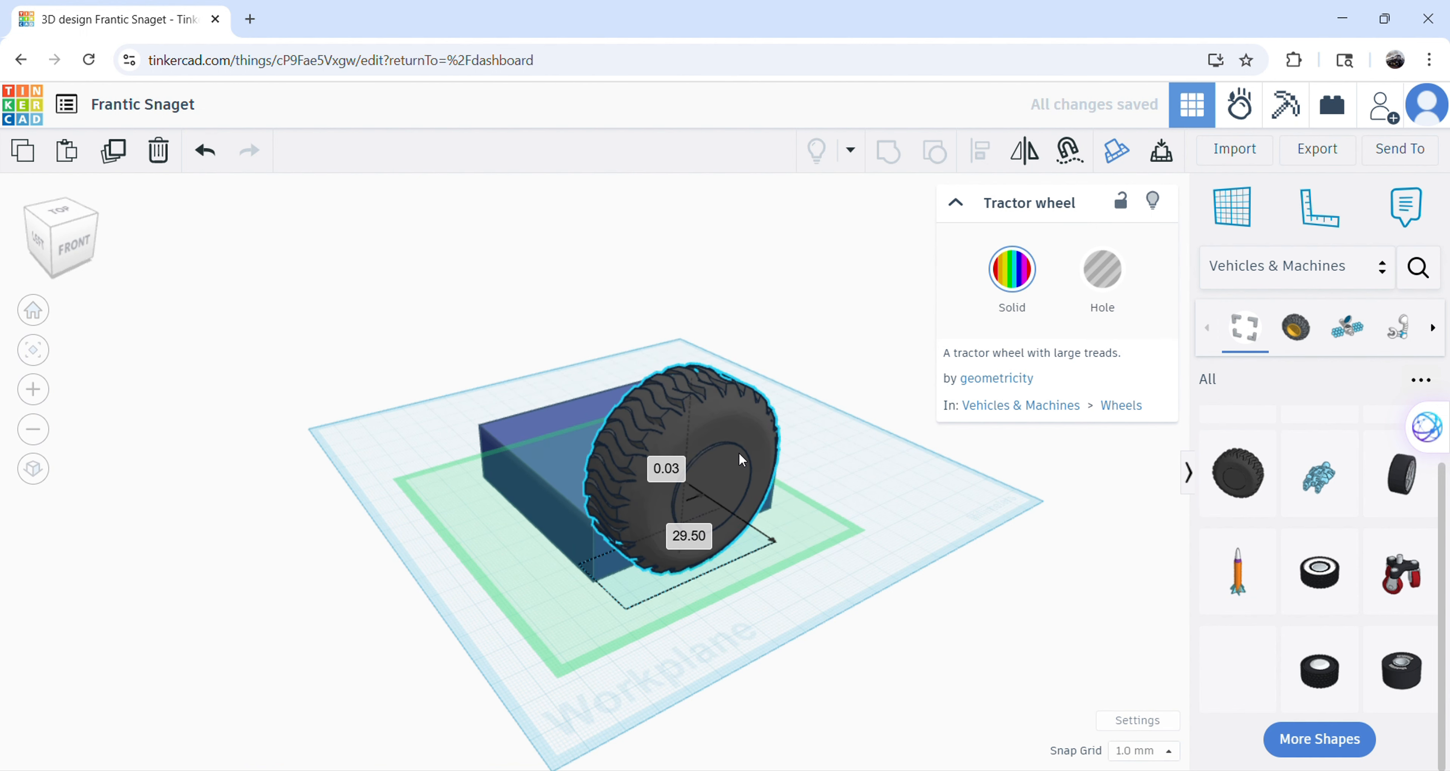
pyautogui.moveTo(697, 313); pyautogui.dragTo(704, 409)
pyautogui.moveTo(691, 507); pyautogui.dragTo(685, 523)
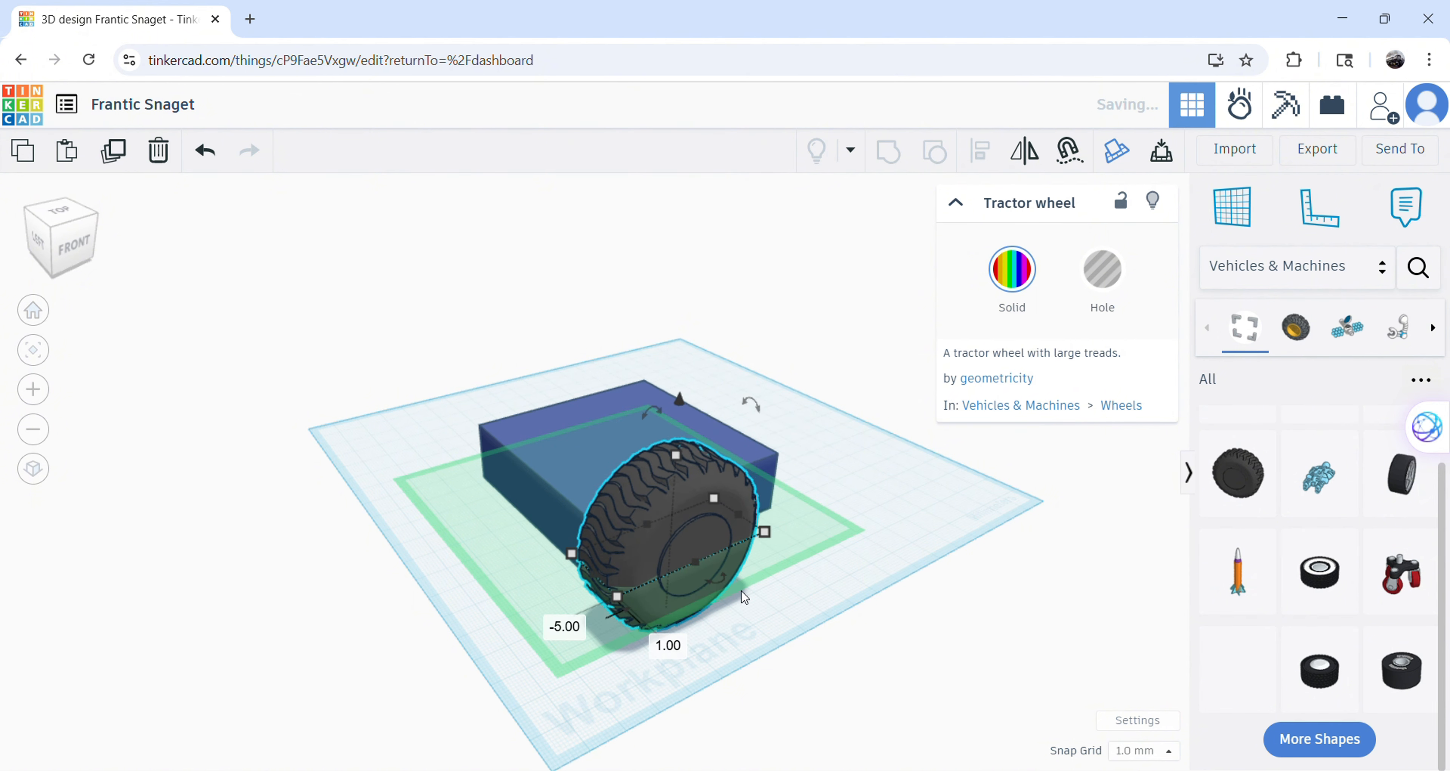
pyautogui.moveTo(803, 681); pyautogui.dragTo(964, 660)
pyautogui.moveTo(973, 618); pyautogui.dragTo(1220, 585, button='right')
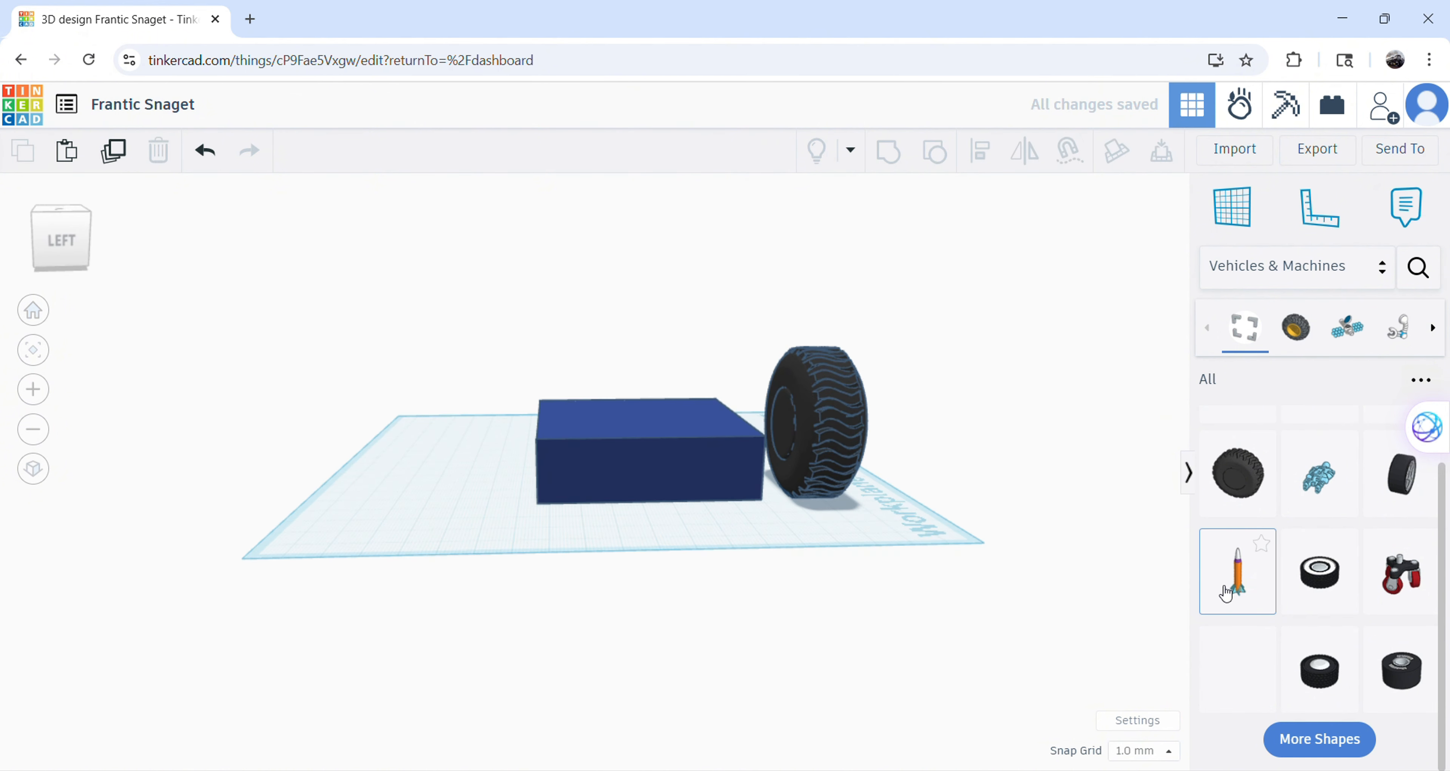
pyautogui.moveTo(791, 410)
pyautogui.mouseDown()
pyautogui.moveTo(764, 418)
pyautogui.moveTo(780, 424)
pyautogui.moveTo(771, 411)
pyautogui.mouseUp()
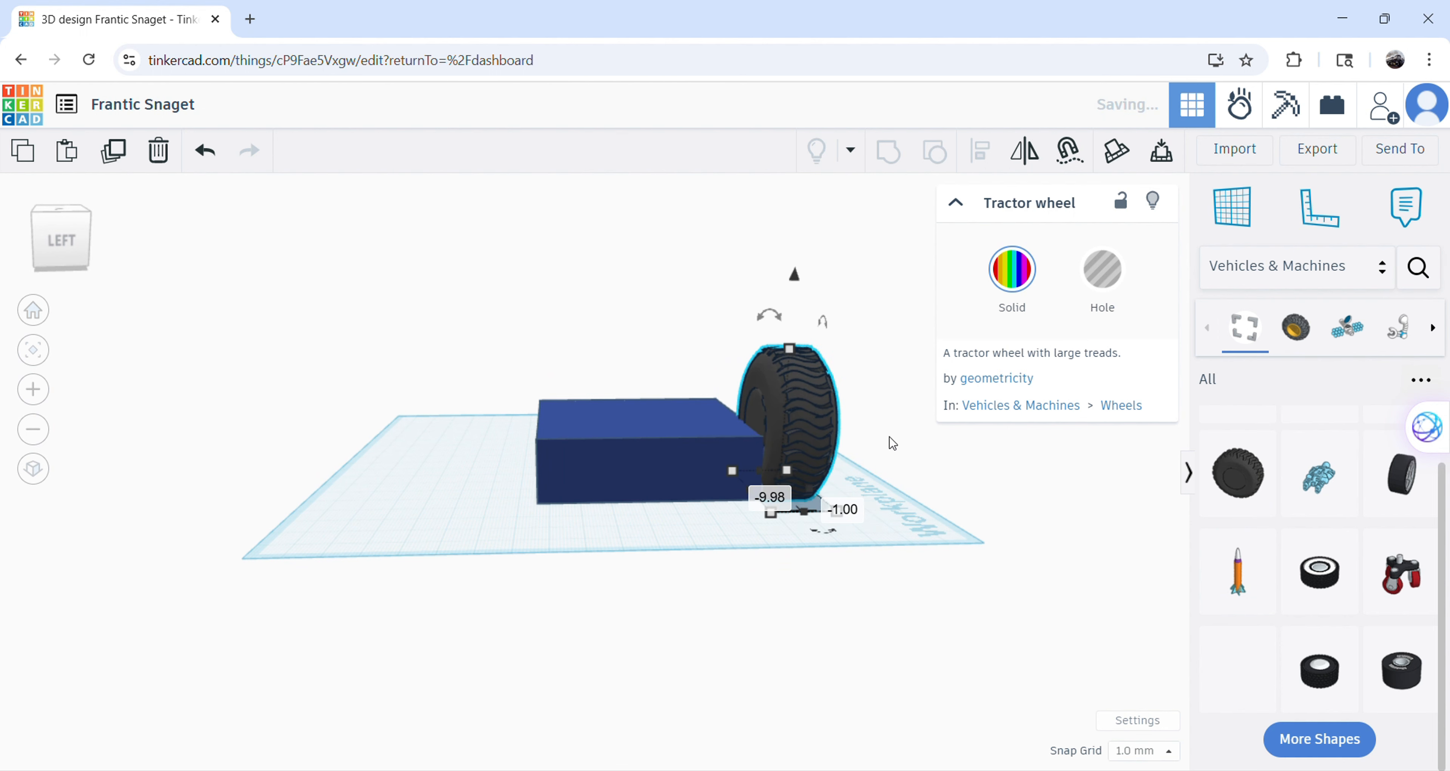
# Delete the tractor wheel from the front side of the blue box.
pyautogui.click(1114, 583)
pyautogui.click(812, 393)
pyautogui.press('Delete')
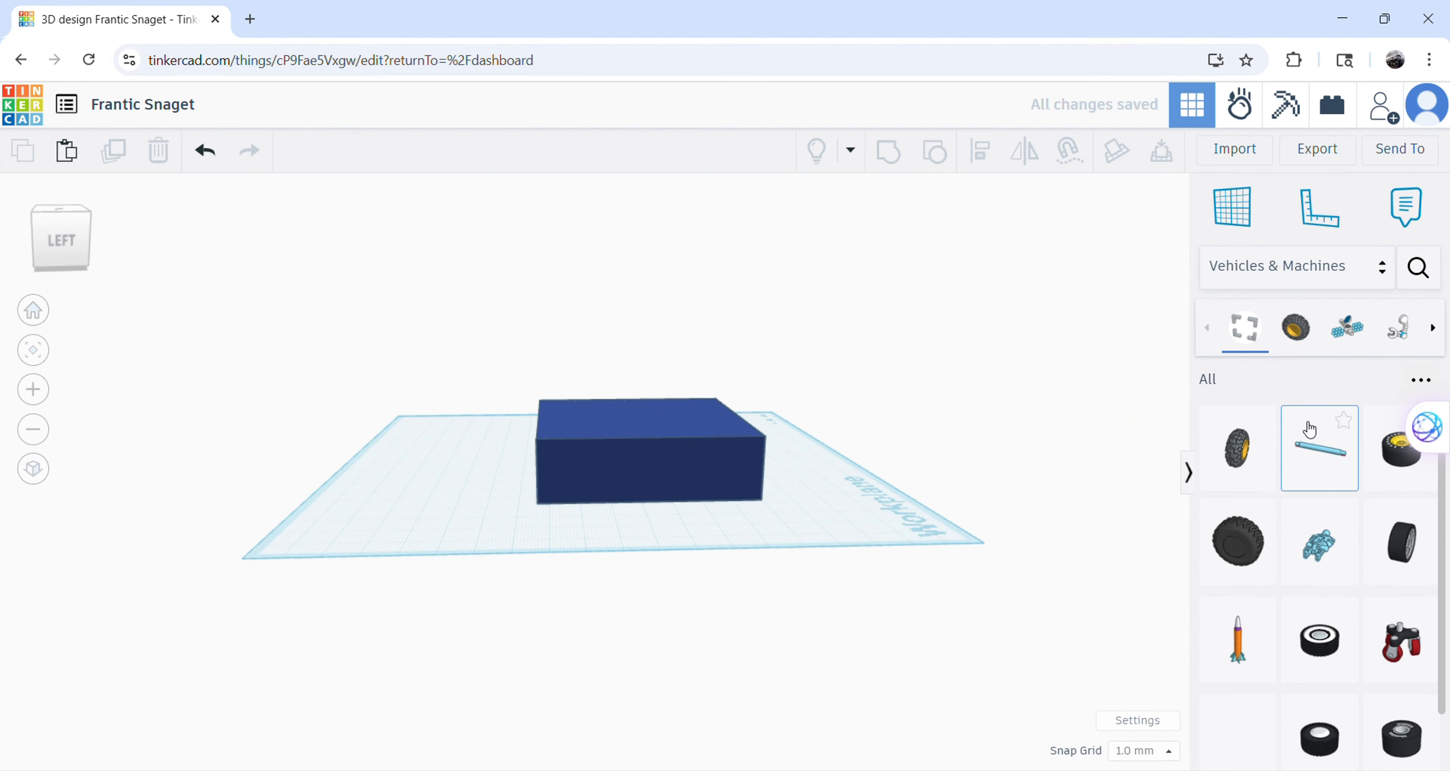
# Look at the Wheels category, return to the Basic Shapes collection, and place a red box beside the blue box.
pyautogui.click(1304, 332)
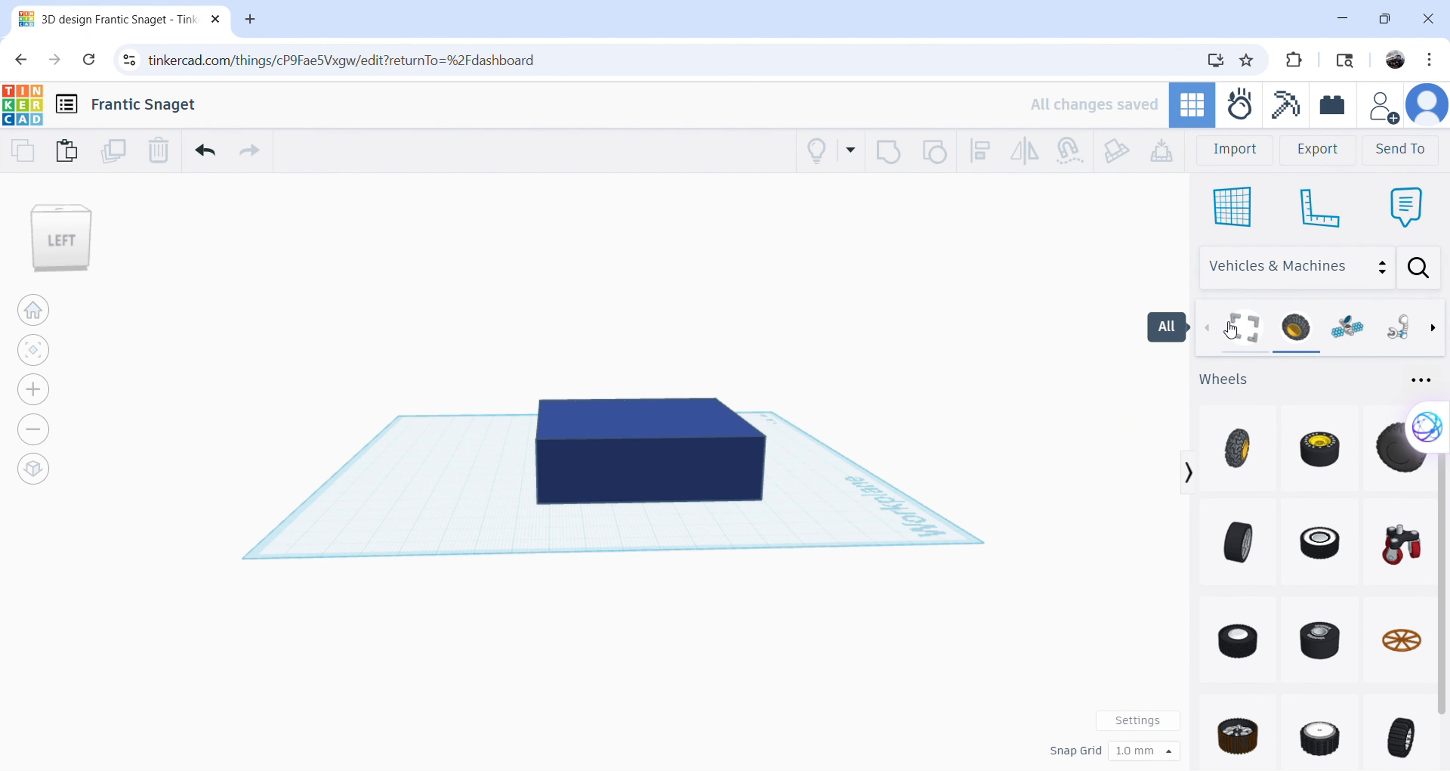
pyautogui.click(1285, 271)
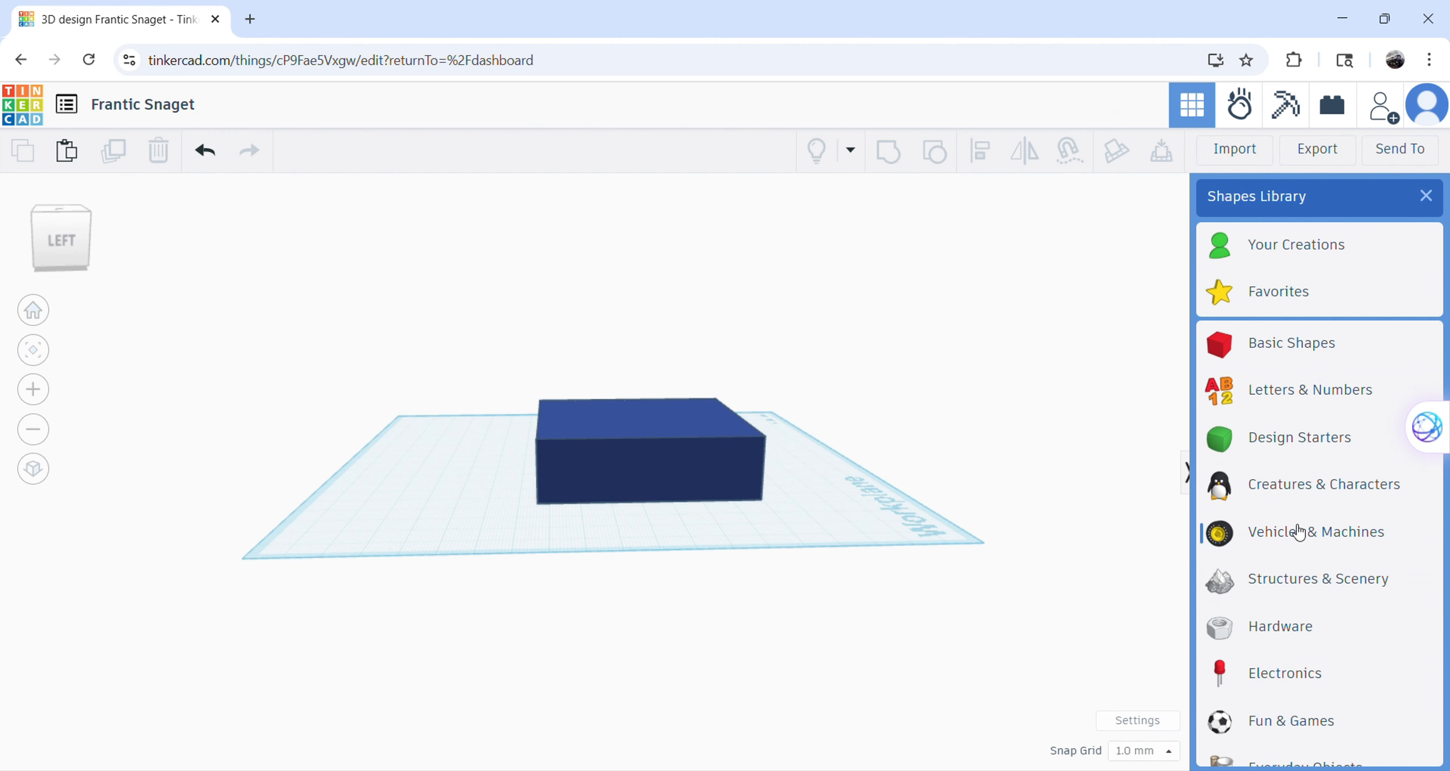
pyautogui.click(1288, 355)
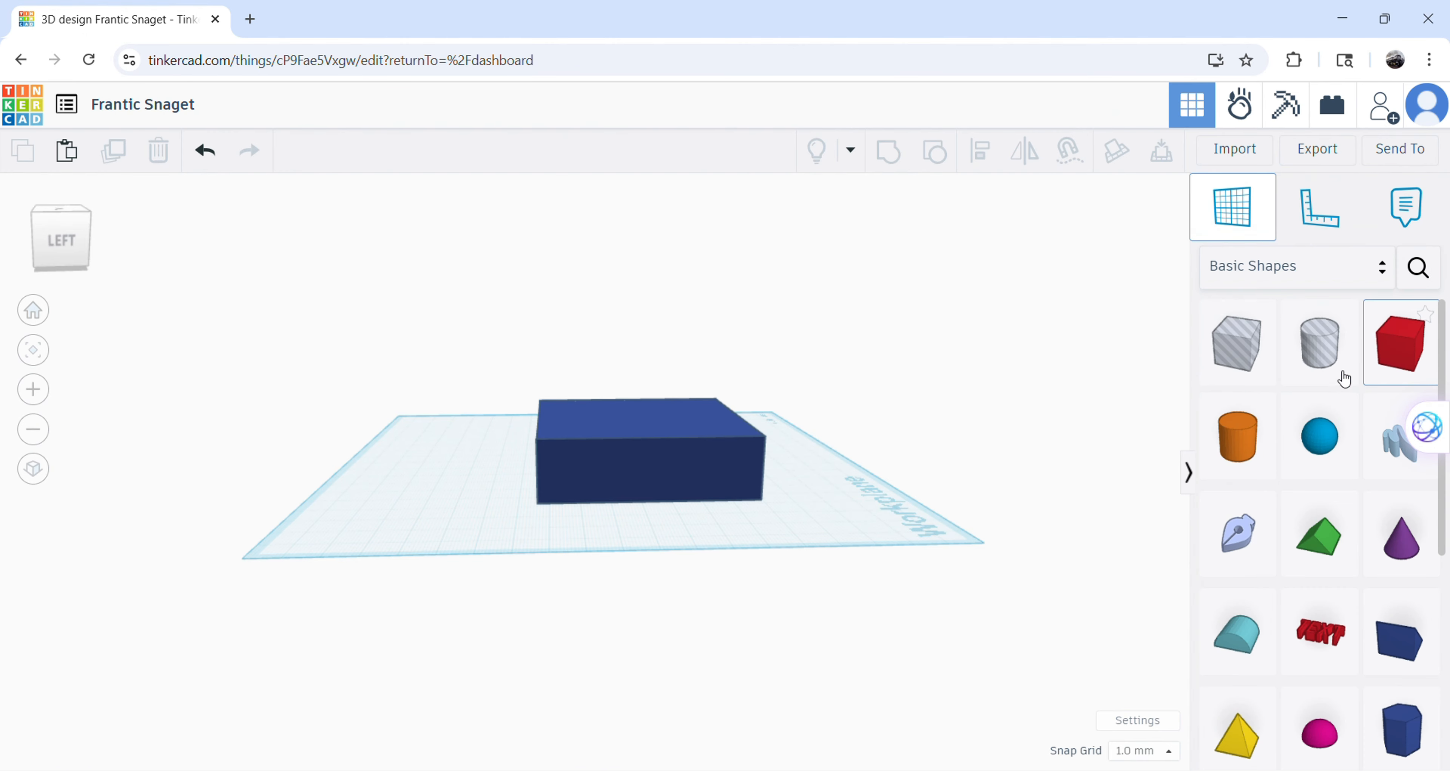
pyautogui.moveTo(1345, 376); pyautogui.dragTo(850, 483)
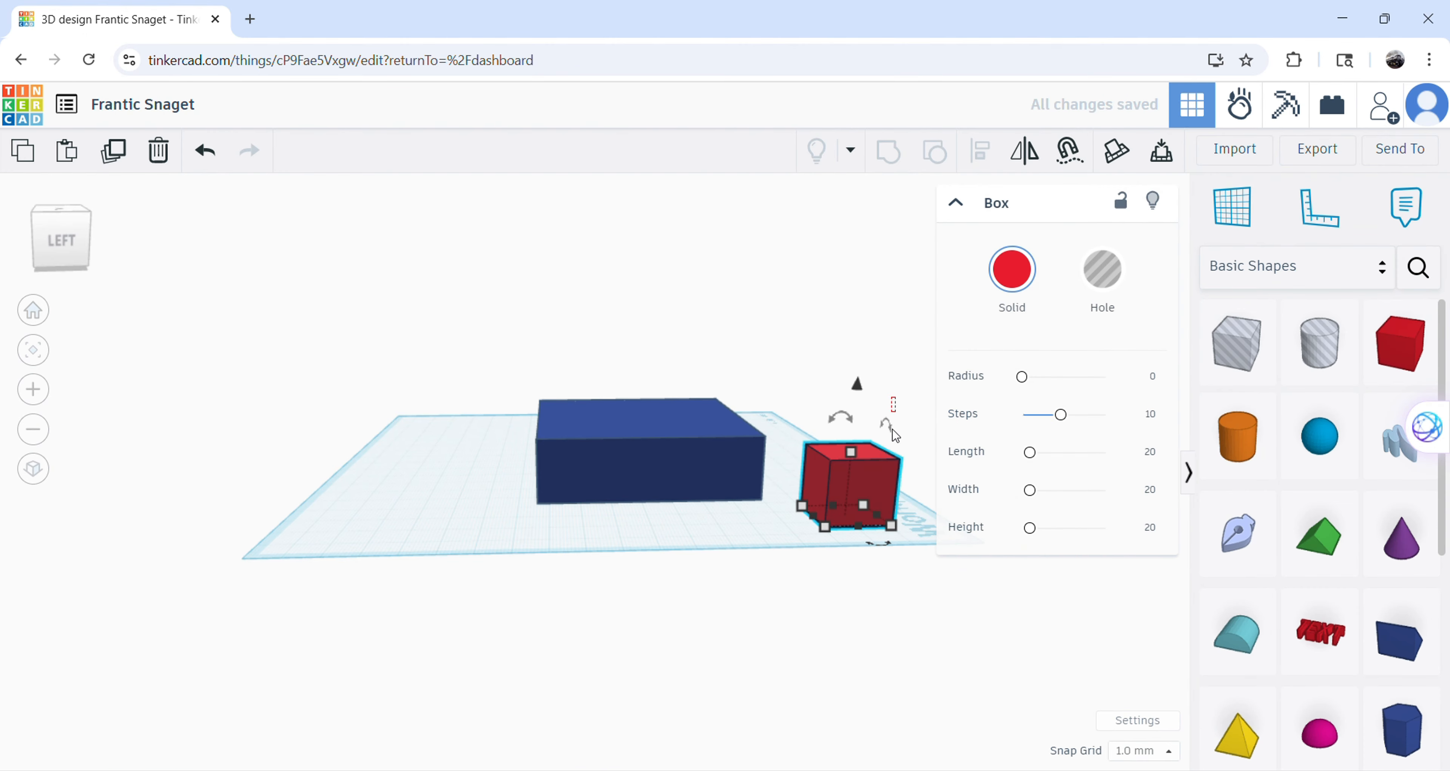
pyautogui.moveTo(834, 319); pyautogui.dragTo(709, 392, button='right')
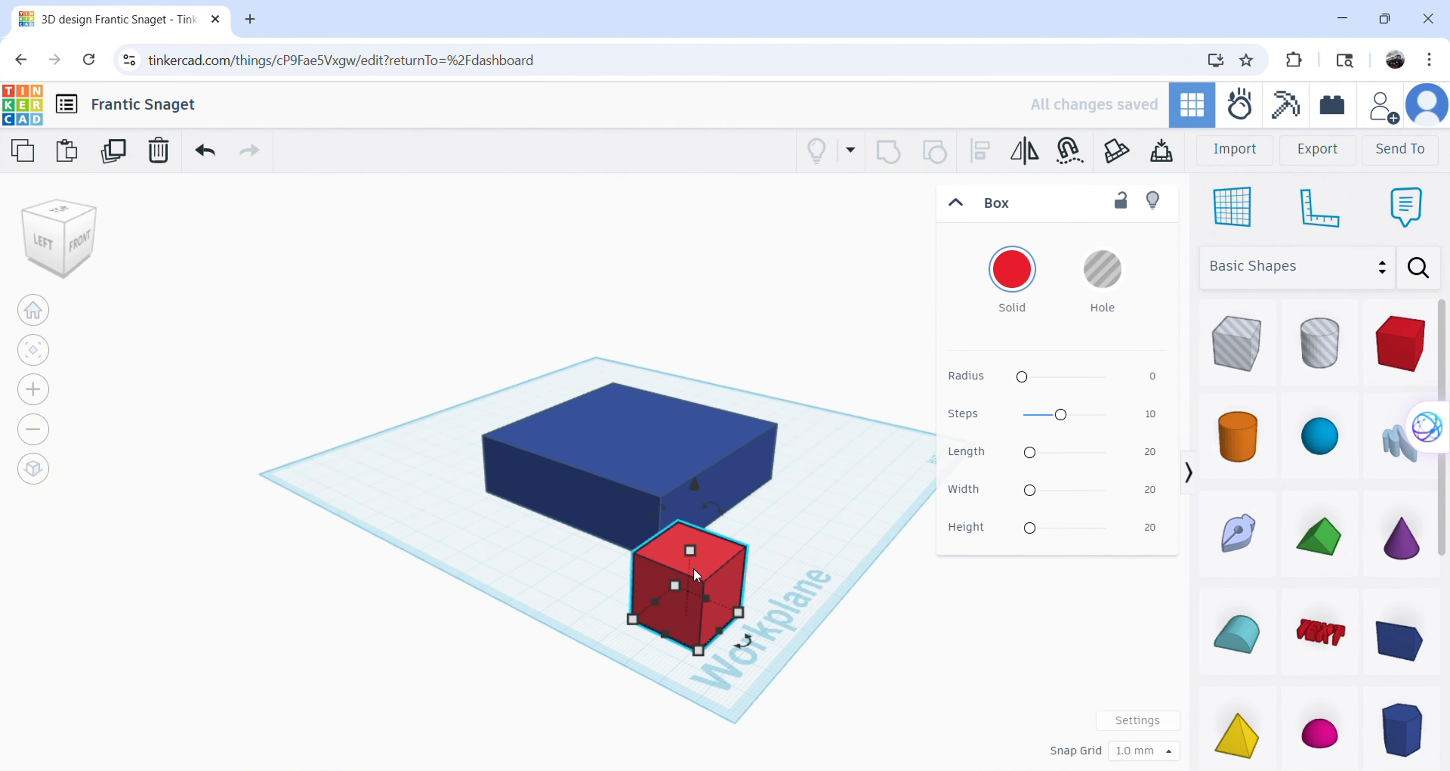
# Place a red box directly on the top face of the blue box and inspect it from several angles.
pyautogui.moveTo(706, 575); pyautogui.dragTo(831, 501)
pyautogui.moveTo(1401, 343); pyautogui.dragTo(602, 457)
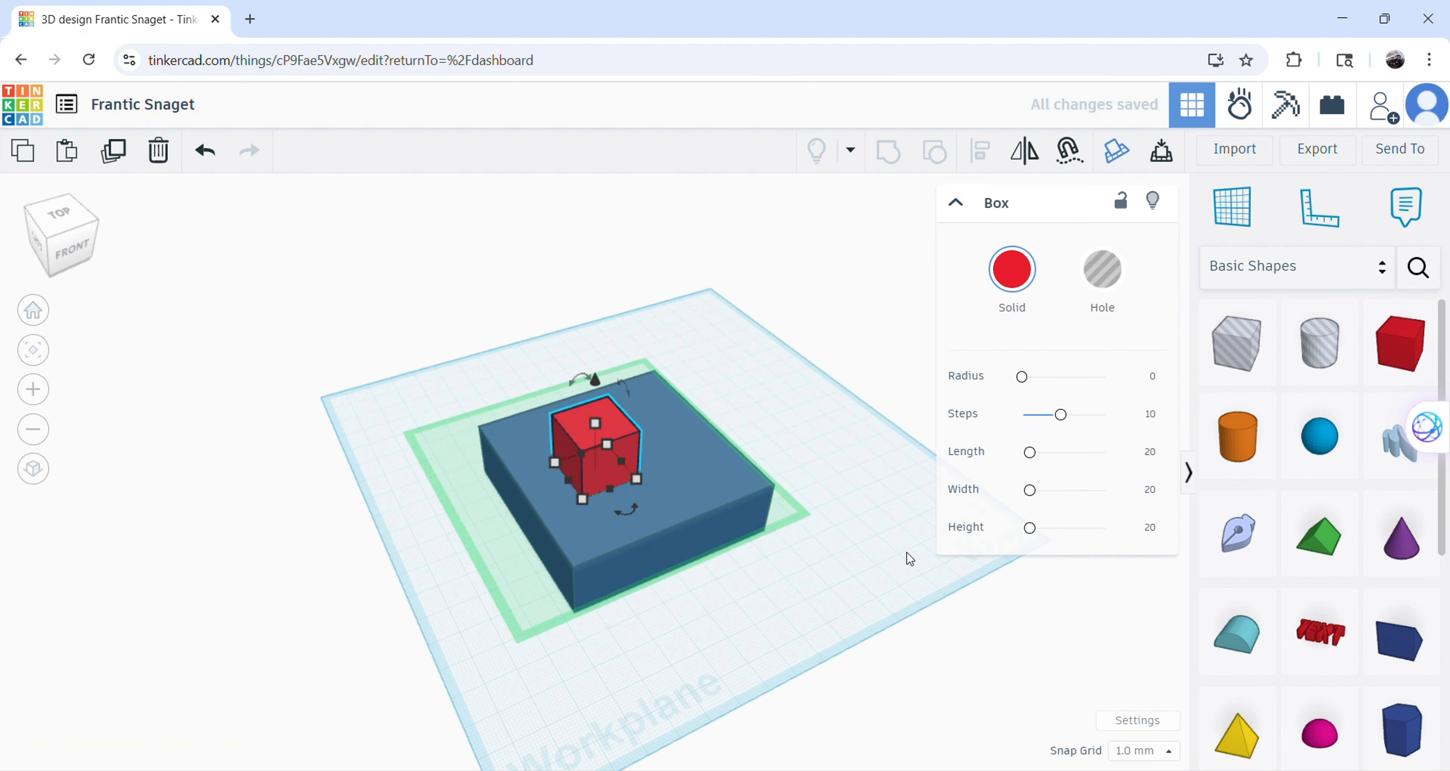
pyautogui.moveTo(978, 535); pyautogui.dragTo(956, 506, button='right')
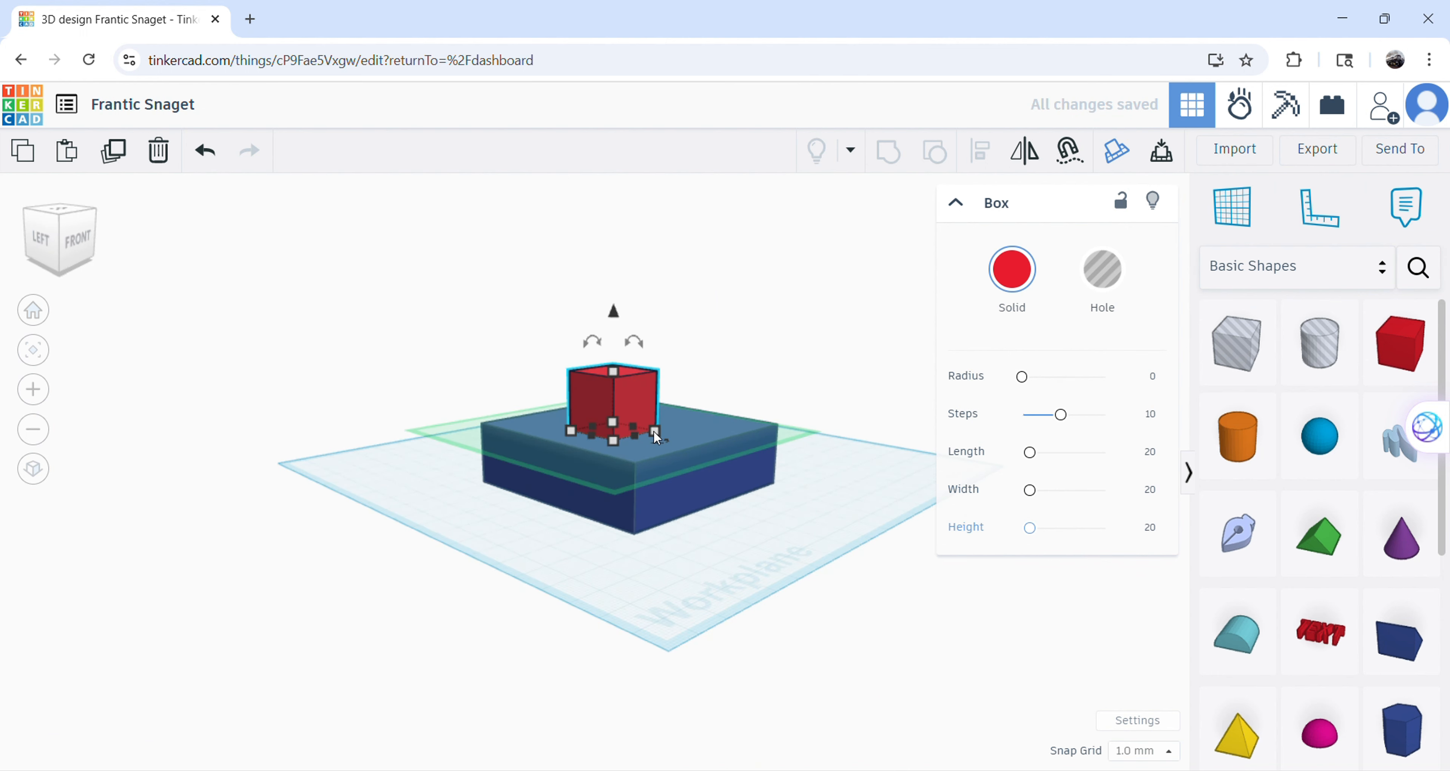
pyautogui.moveTo(655, 431); pyautogui.dragTo(697, 425)
pyautogui.moveTo(826, 541); pyautogui.dragTo(790, 563)
pyautogui.moveTo(790, 564); pyautogui.dragTo(734, 509, button='right')
# Delete the red box and the large blue box to clear the workplane.
pyautogui.click(587, 468)
pyautogui.press('Delete')
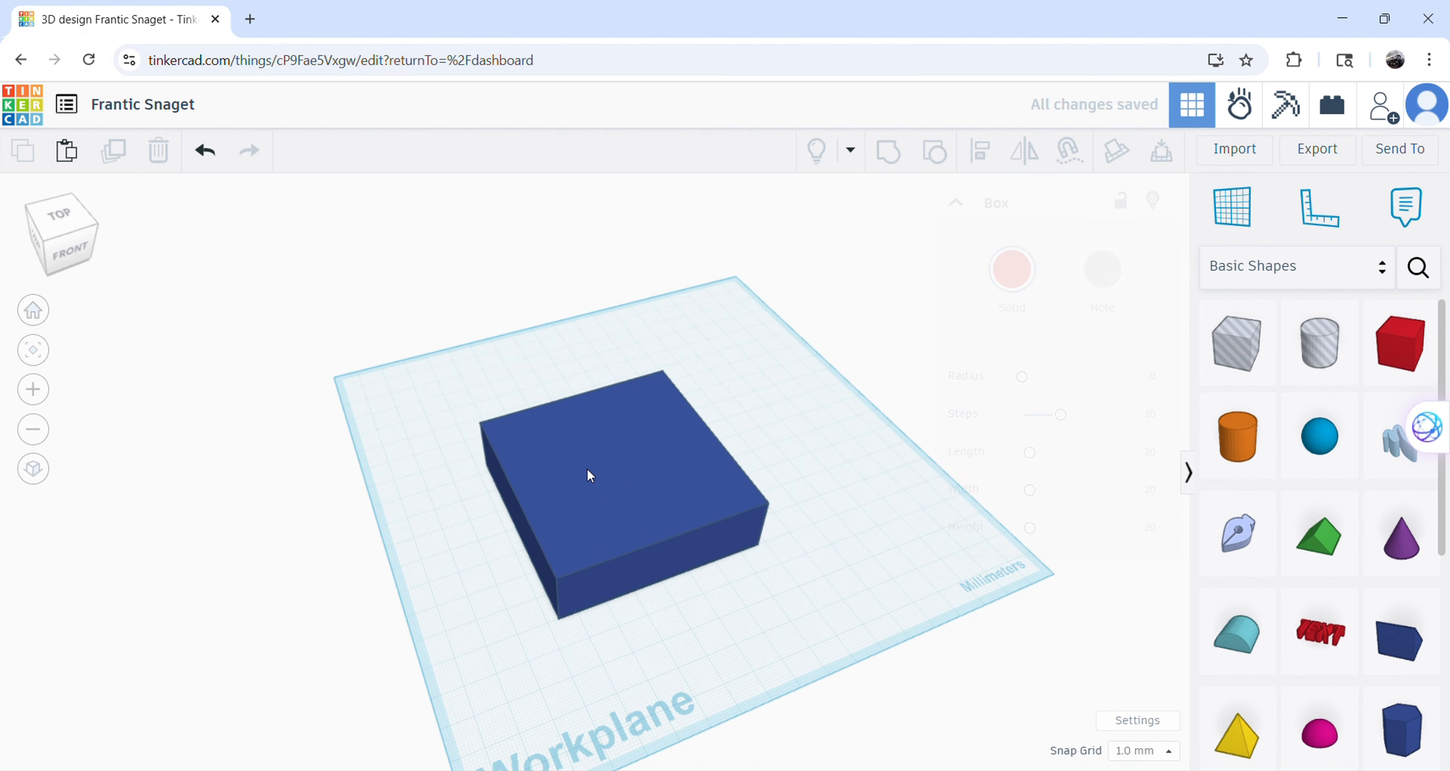
pyautogui.click(723, 552)
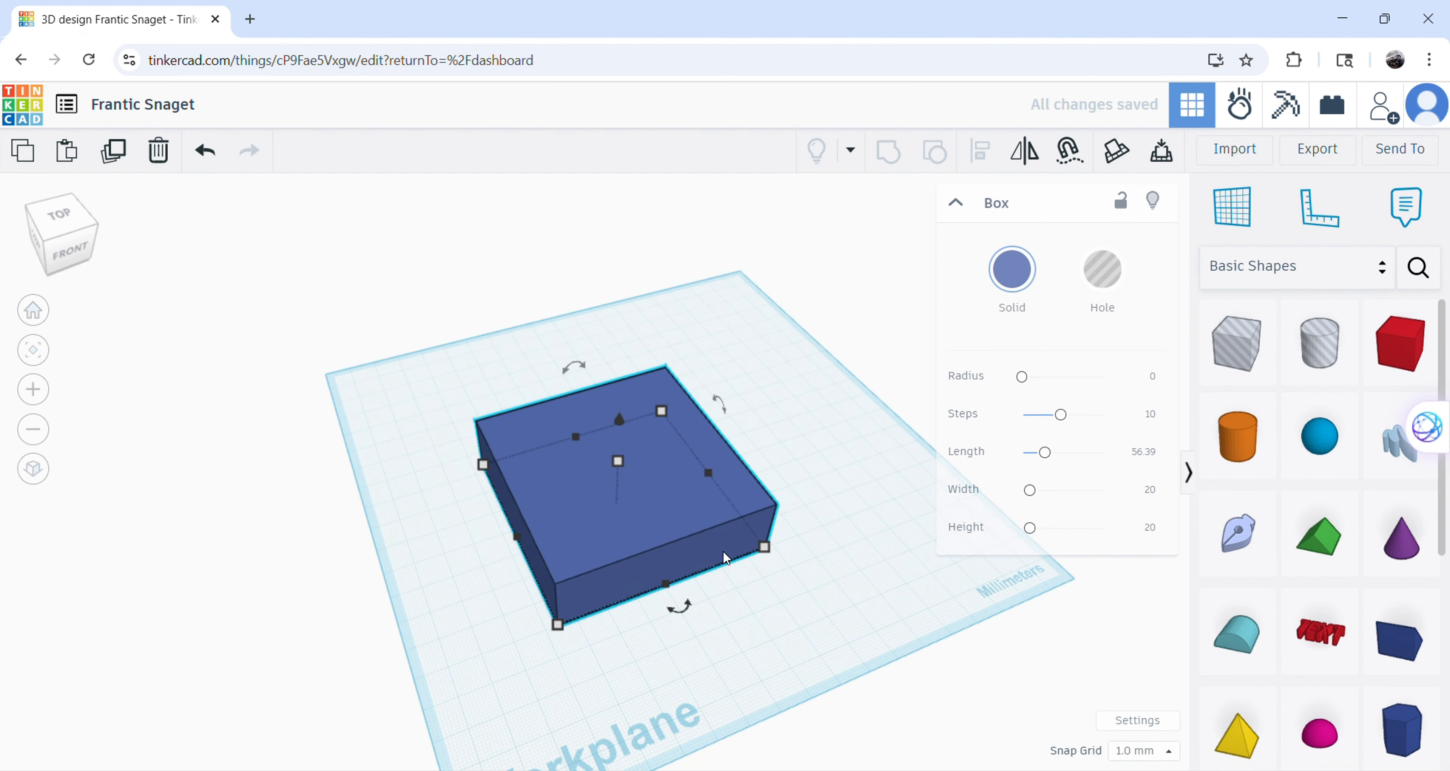
pyautogui.press('Delete')
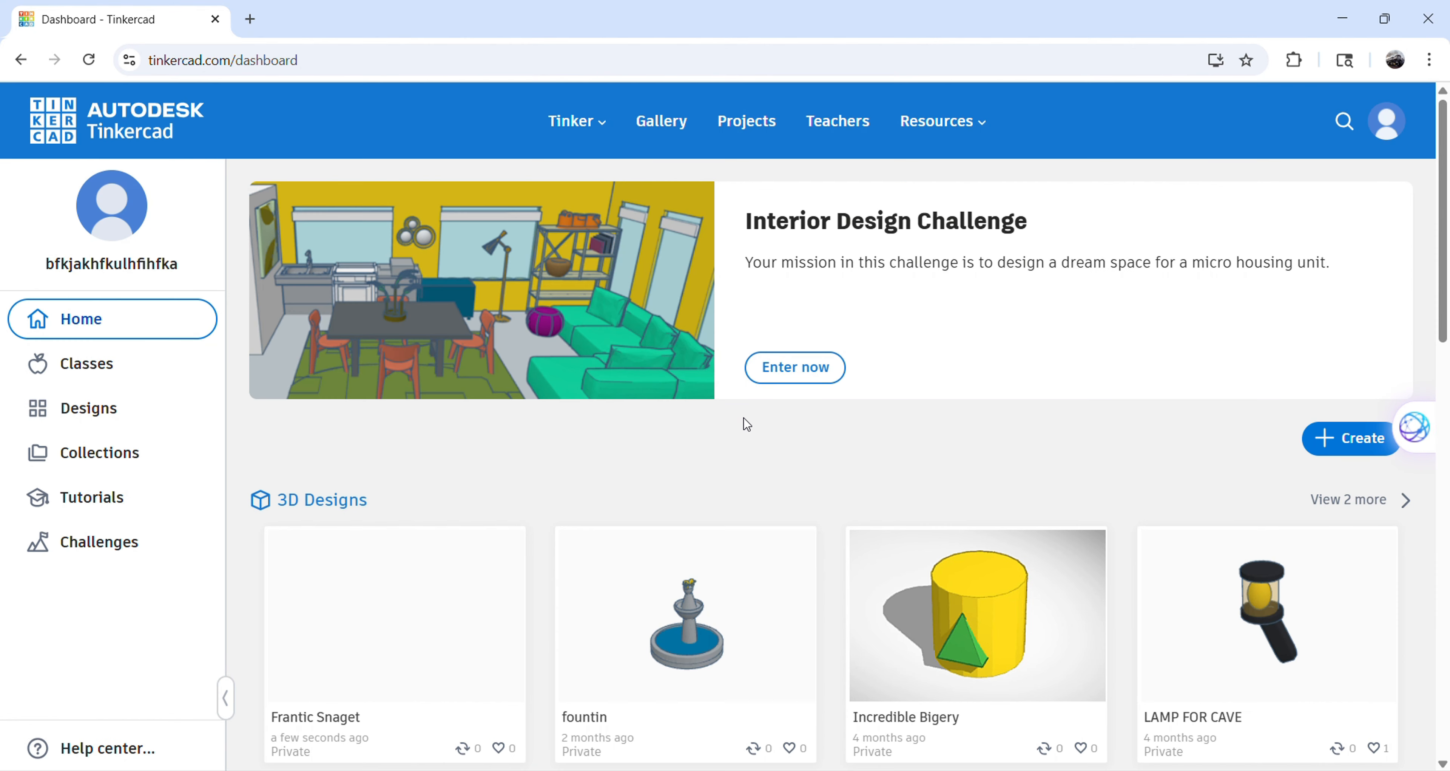
# Look over the saved designs on the dashboard and reopen the Frantic Snaget 3D design for editing.
pyautogui.scroll(-3, 742, 421)
pyautogui.scroll(-2, 887, 401)
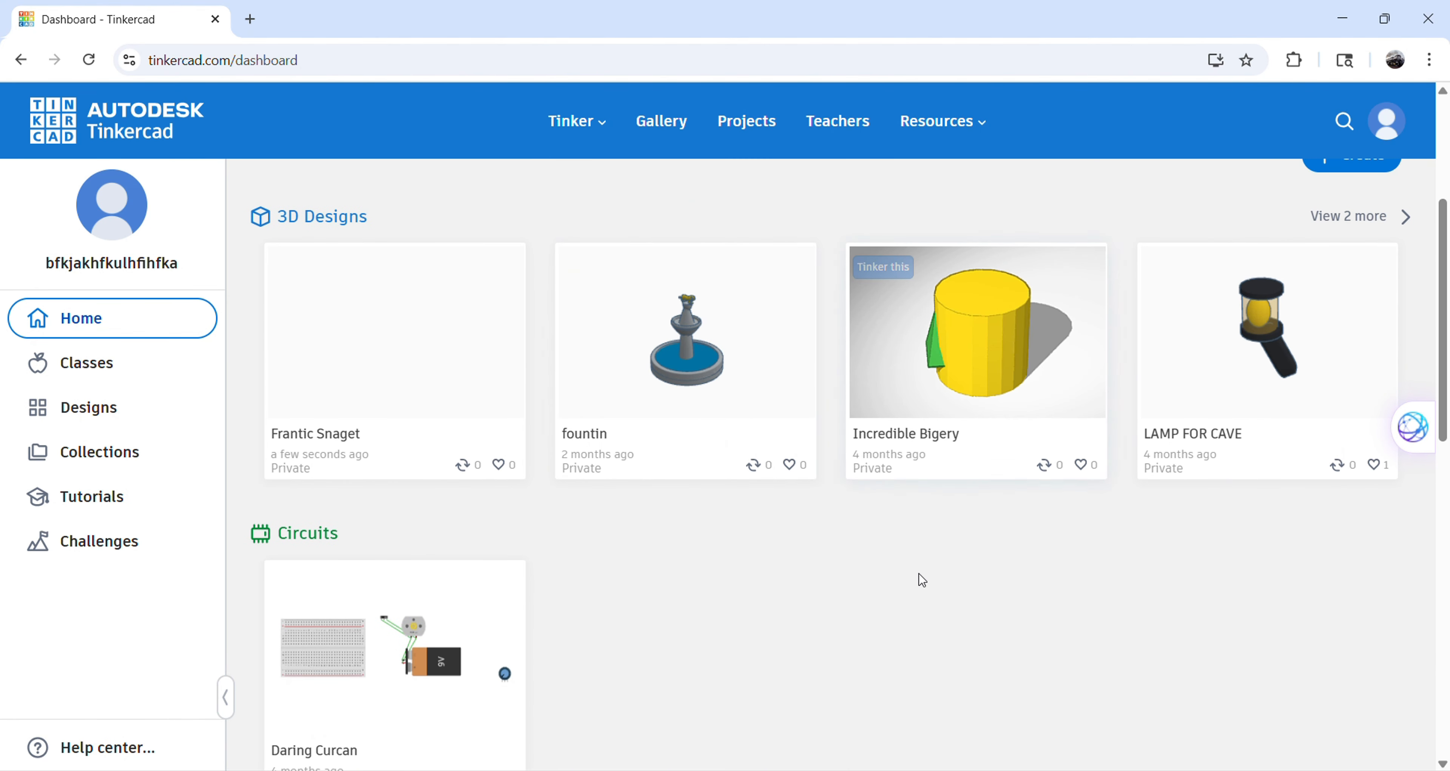
pyautogui.scroll(3, 796, 327)
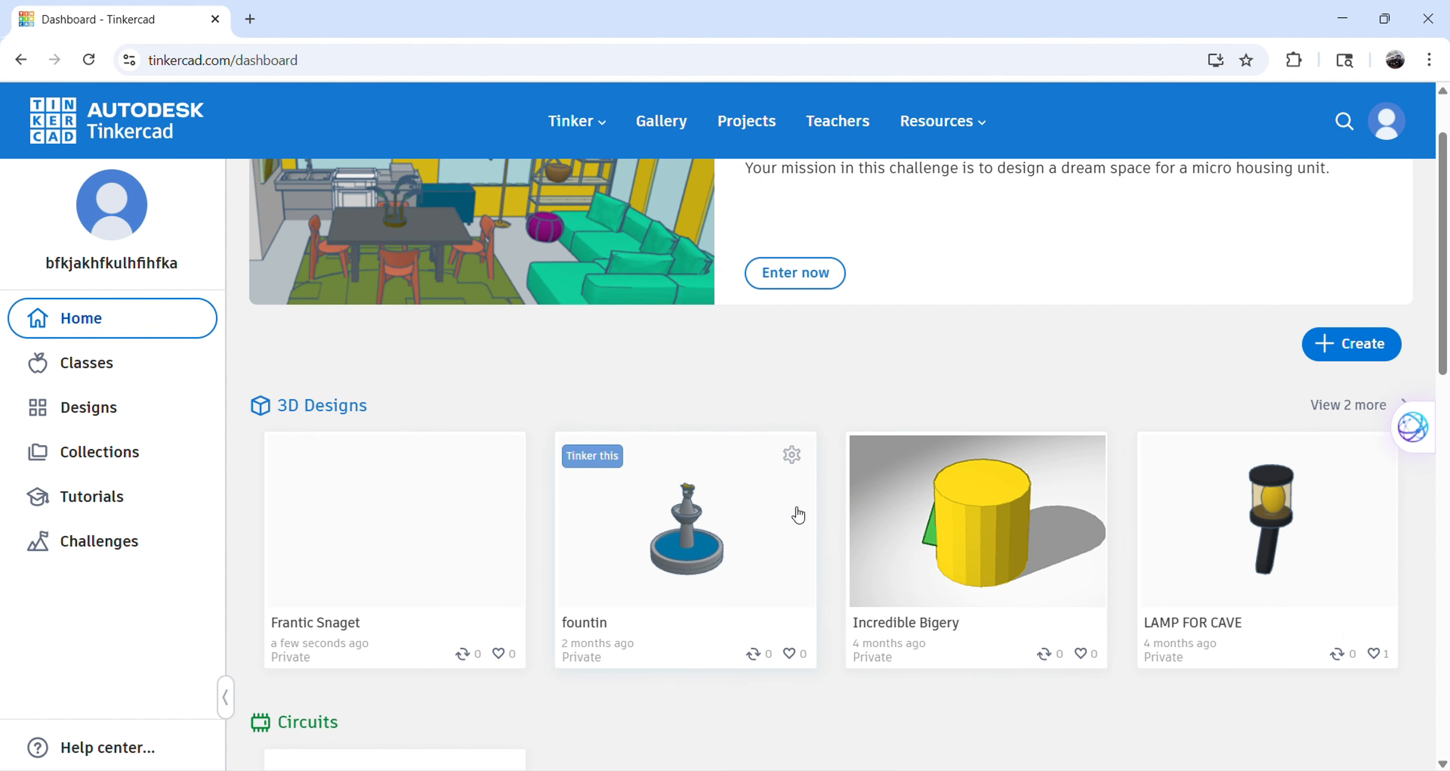
pyautogui.scroll(2, 900, 496)
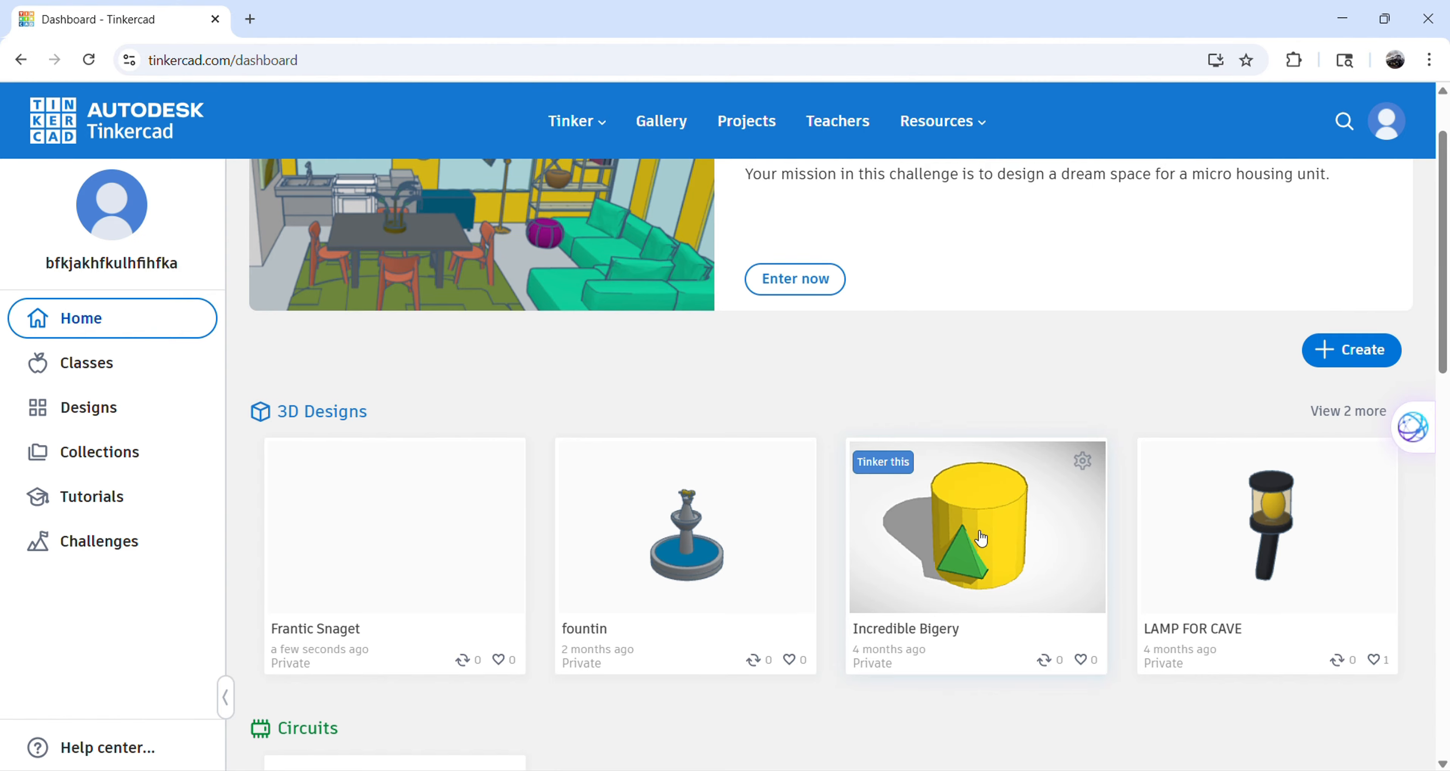
pyautogui.scroll(-2, 519, 417)
pyautogui.click(427, 515)
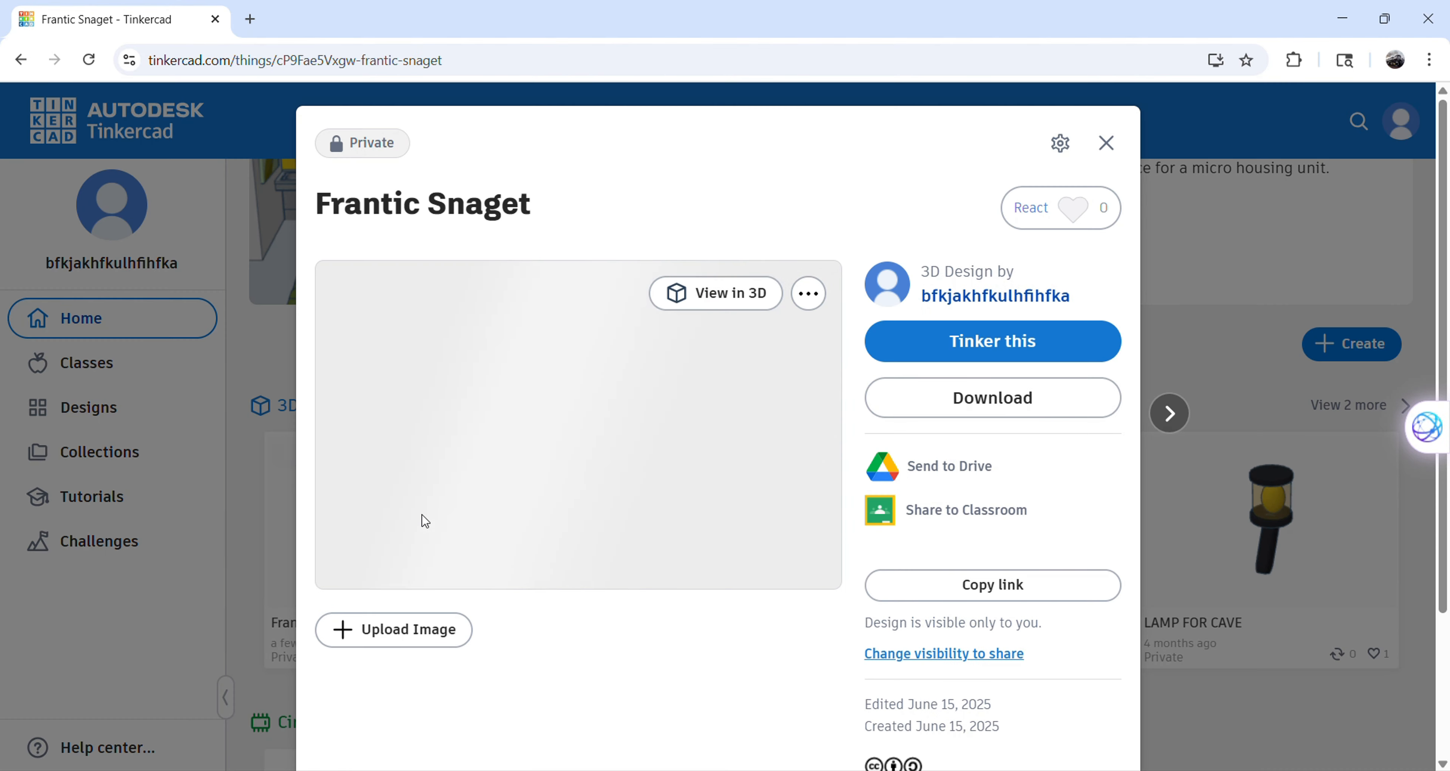
pyautogui.click(920, 355)
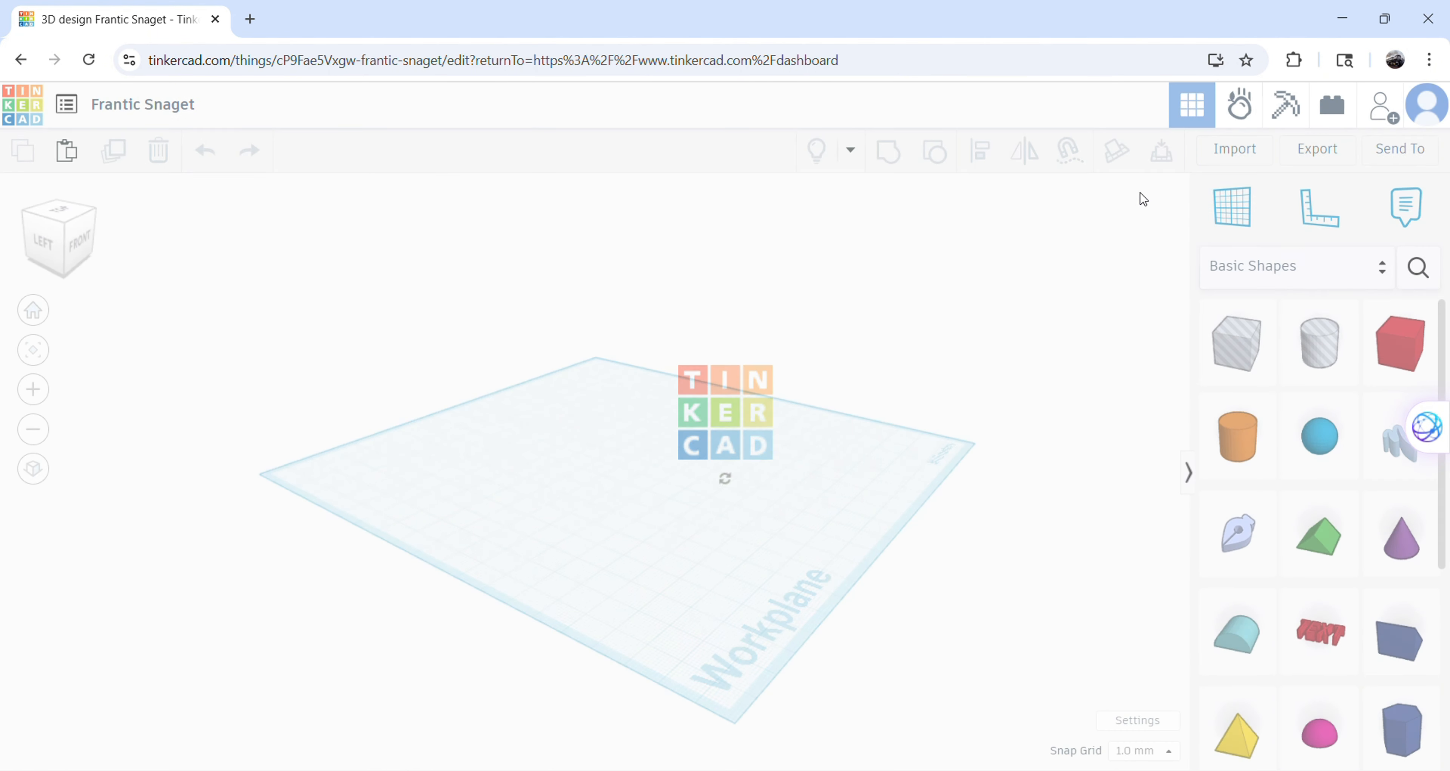
# Rename the design as "sub and like the vid".
pyautogui.click(194, 103)
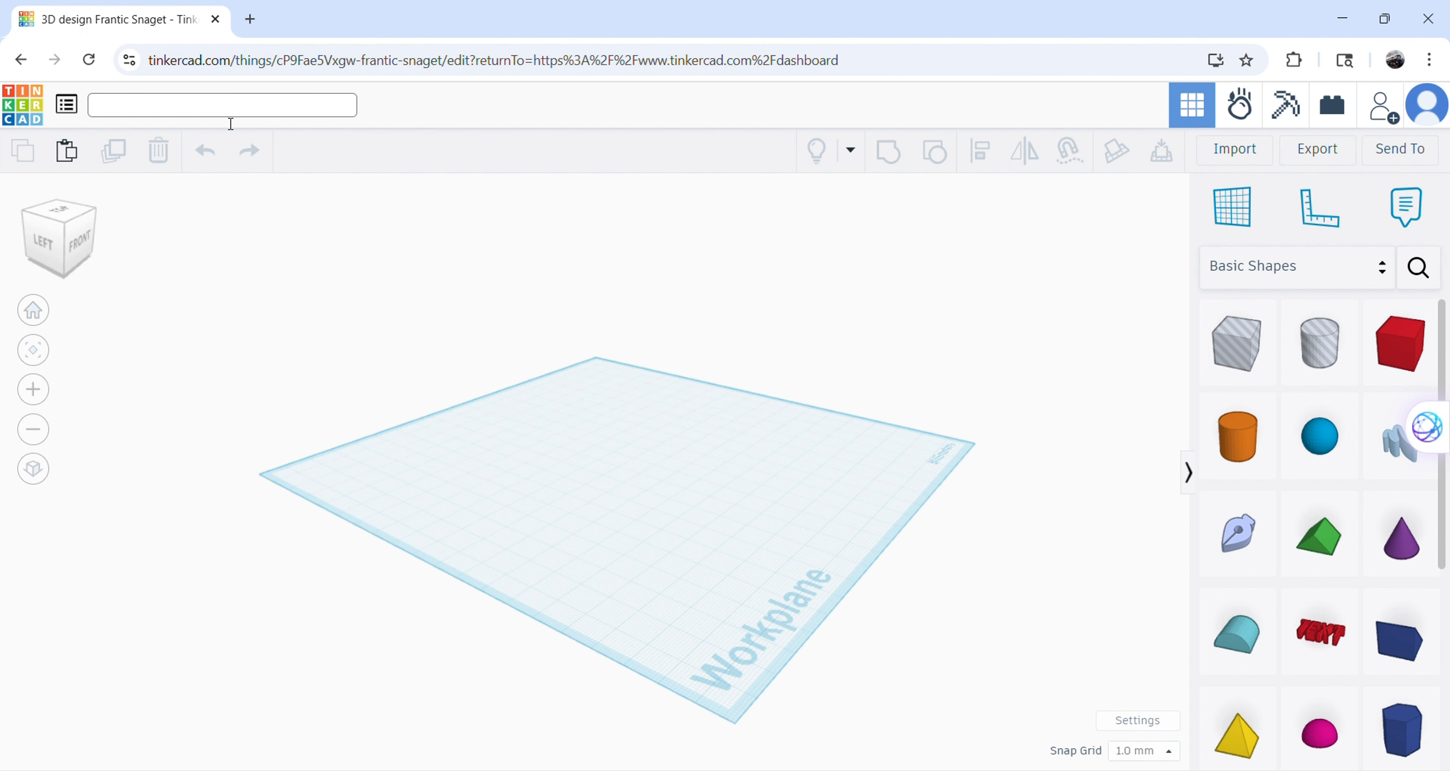
pyautogui.write('sub and like the vid')
pyautogui.press('Return')
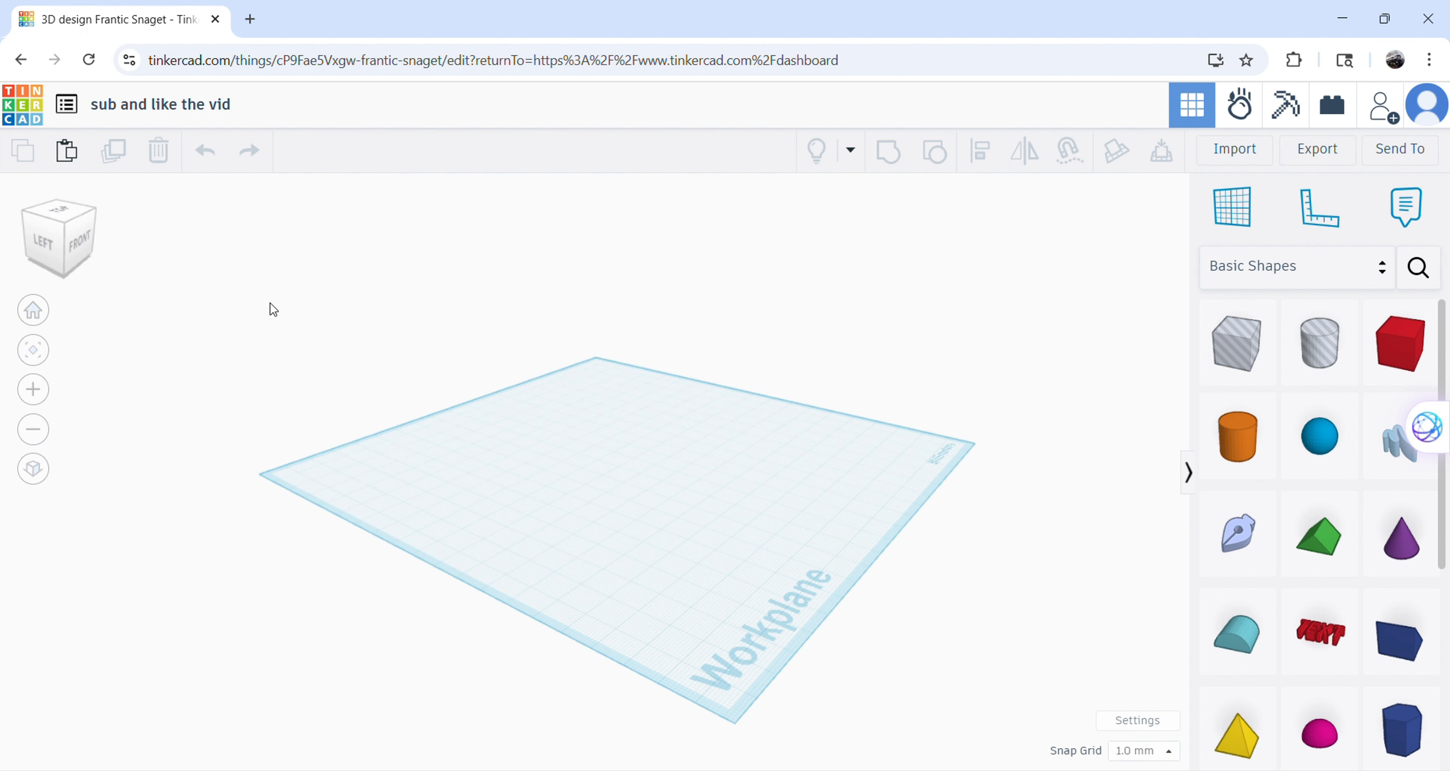
# Add a Sketch shape on the left half of the workplane and open its drawing grid.
pyautogui.moveTo(773, 255); pyautogui.dragTo(574, 268, button='right')
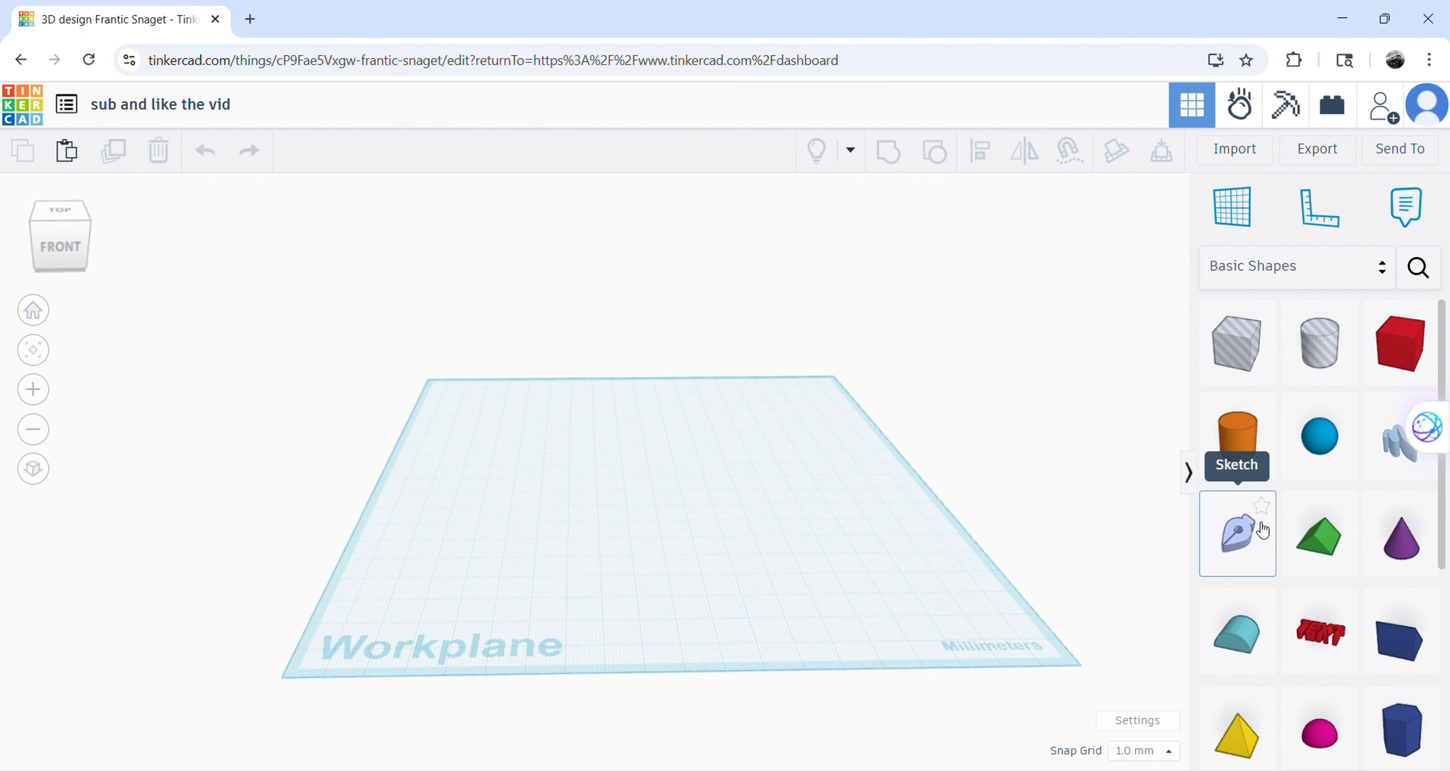
pyautogui.click(1248, 517)
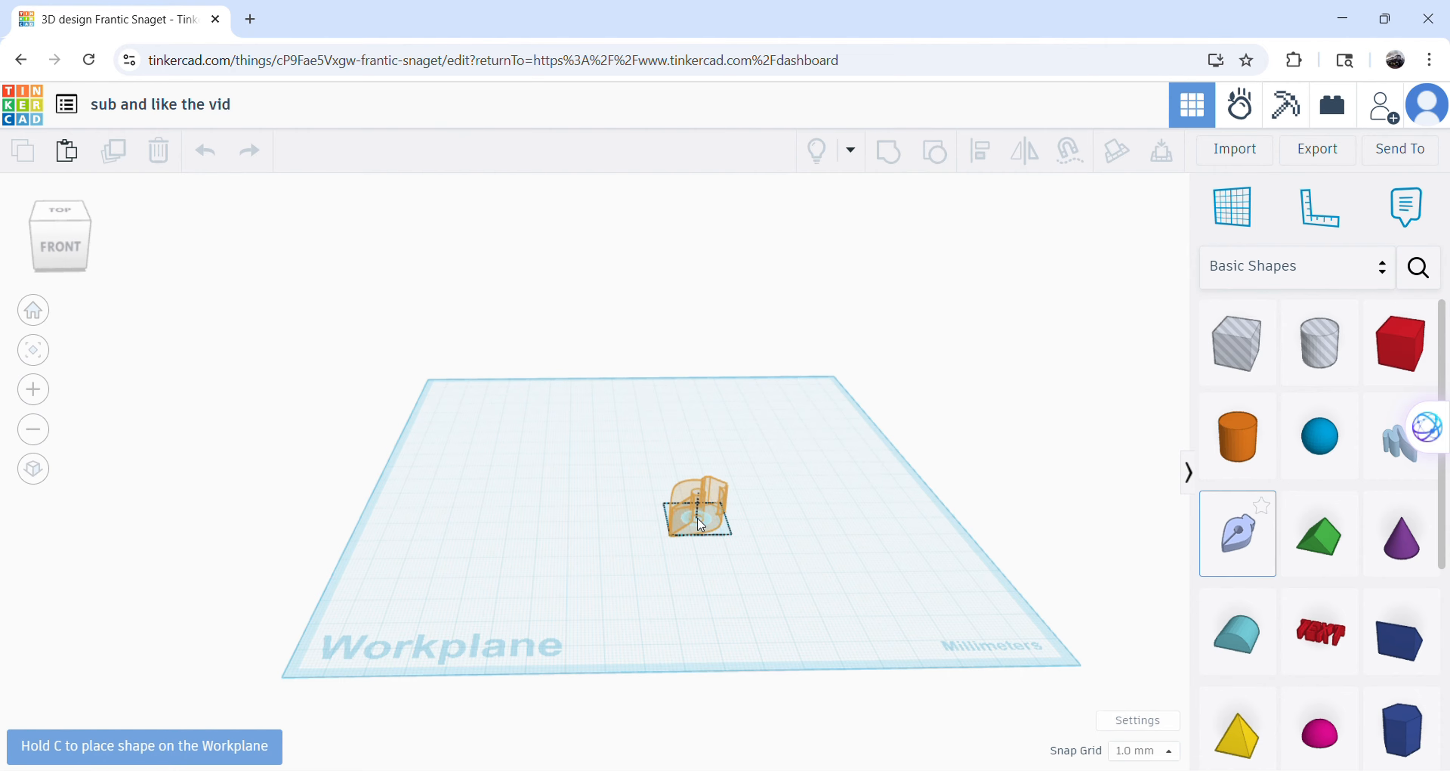
pyautogui.click(521, 501)
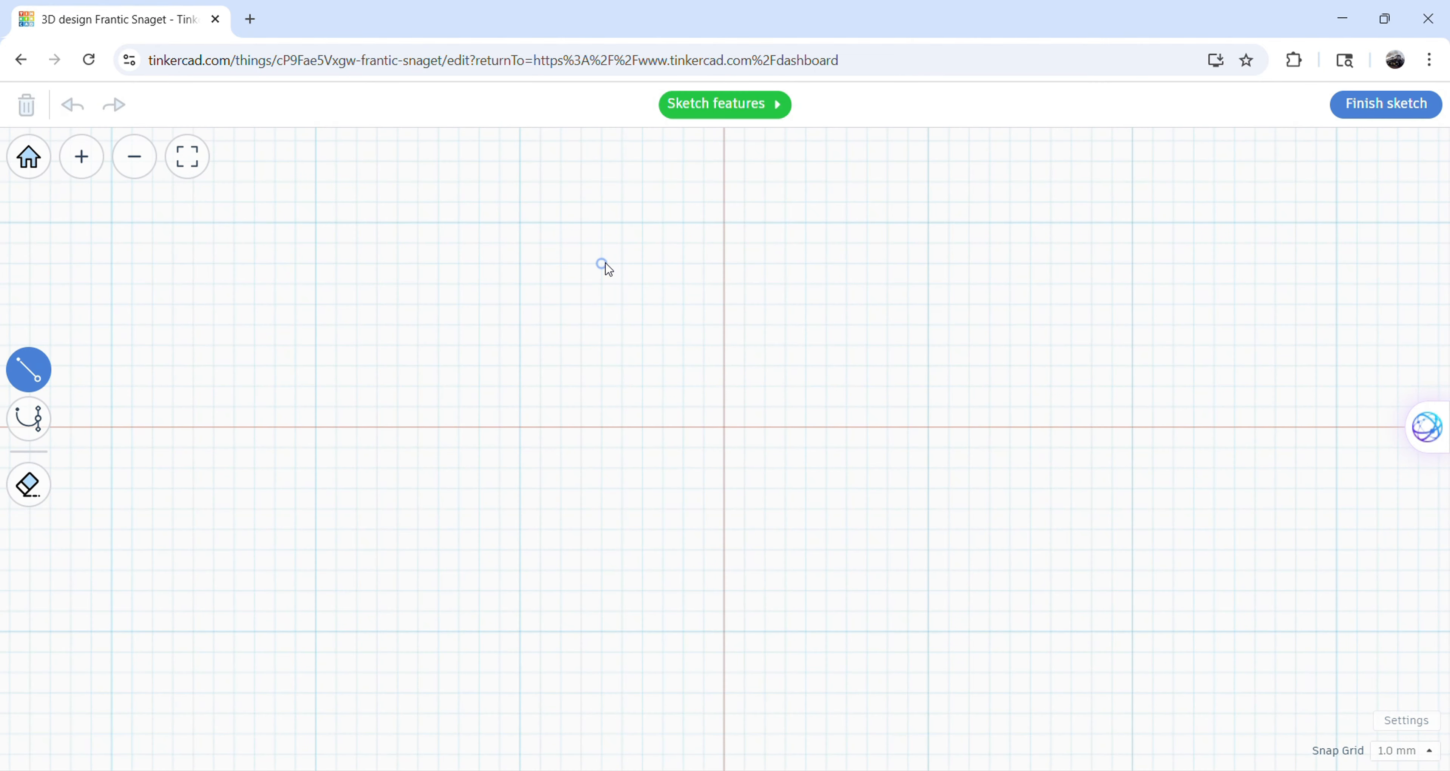
# Try drawing a closed straight-sided profile about 16 mm wide and 8 mm high, and delete it.
pyautogui.click(575, 508)
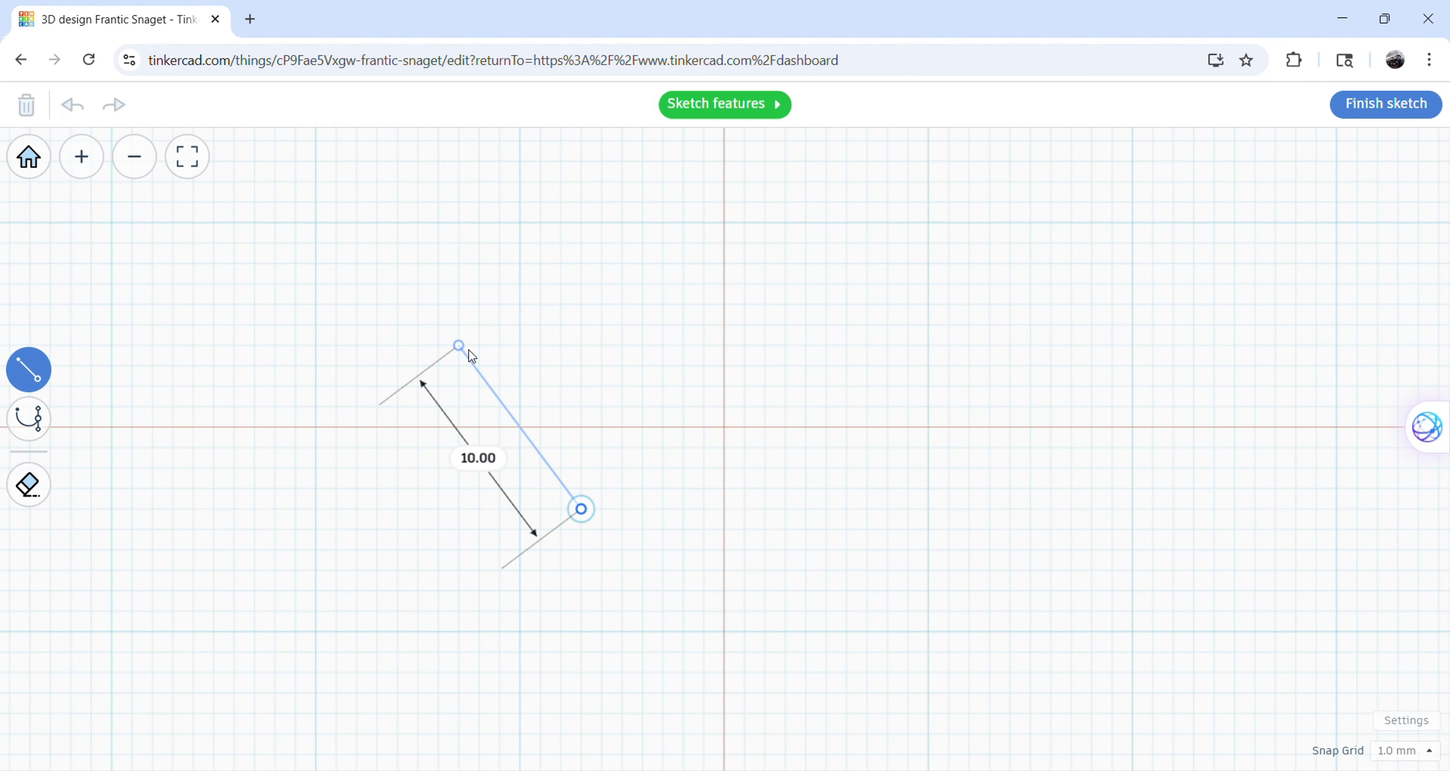
pyautogui.click(786, 385)
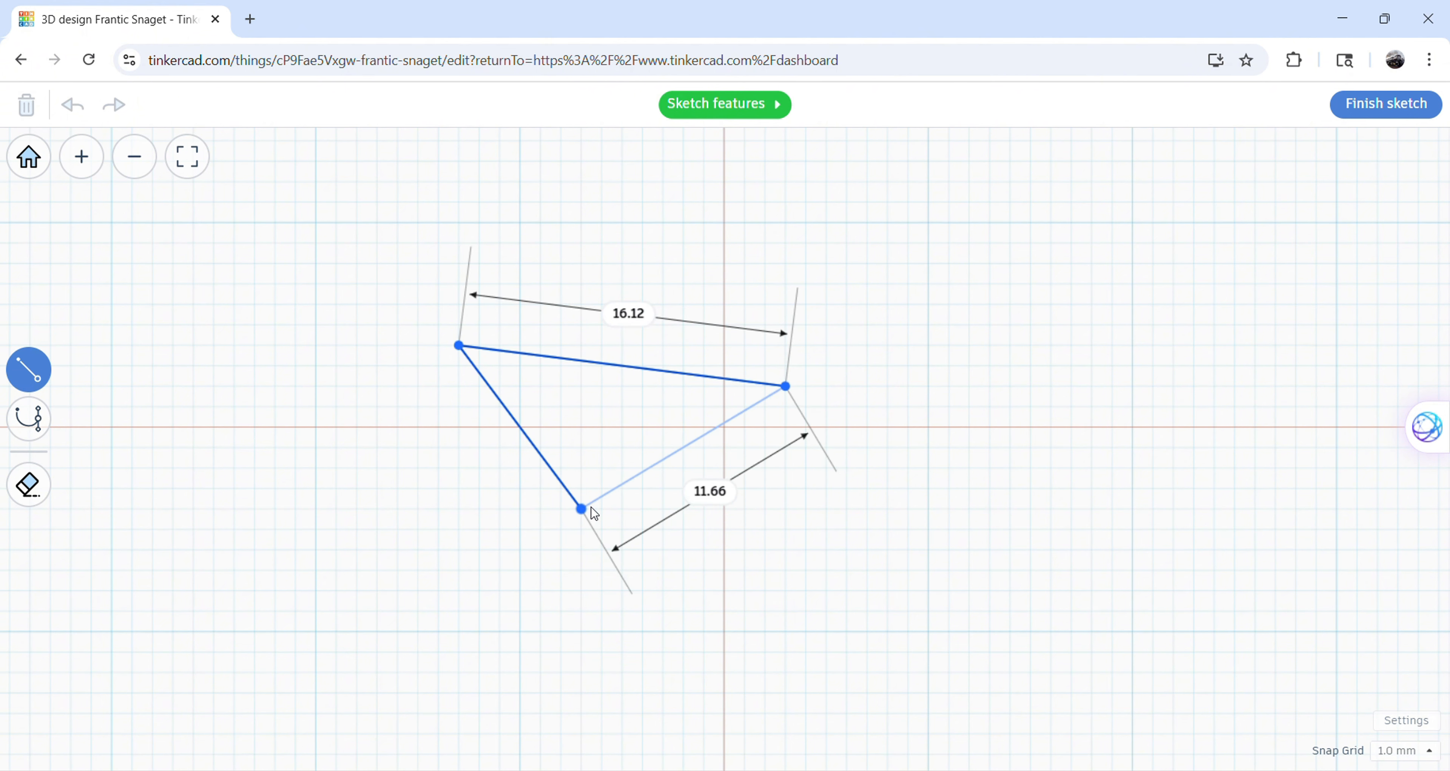
pyautogui.click(602, 509)
pyautogui.click(31, 417)
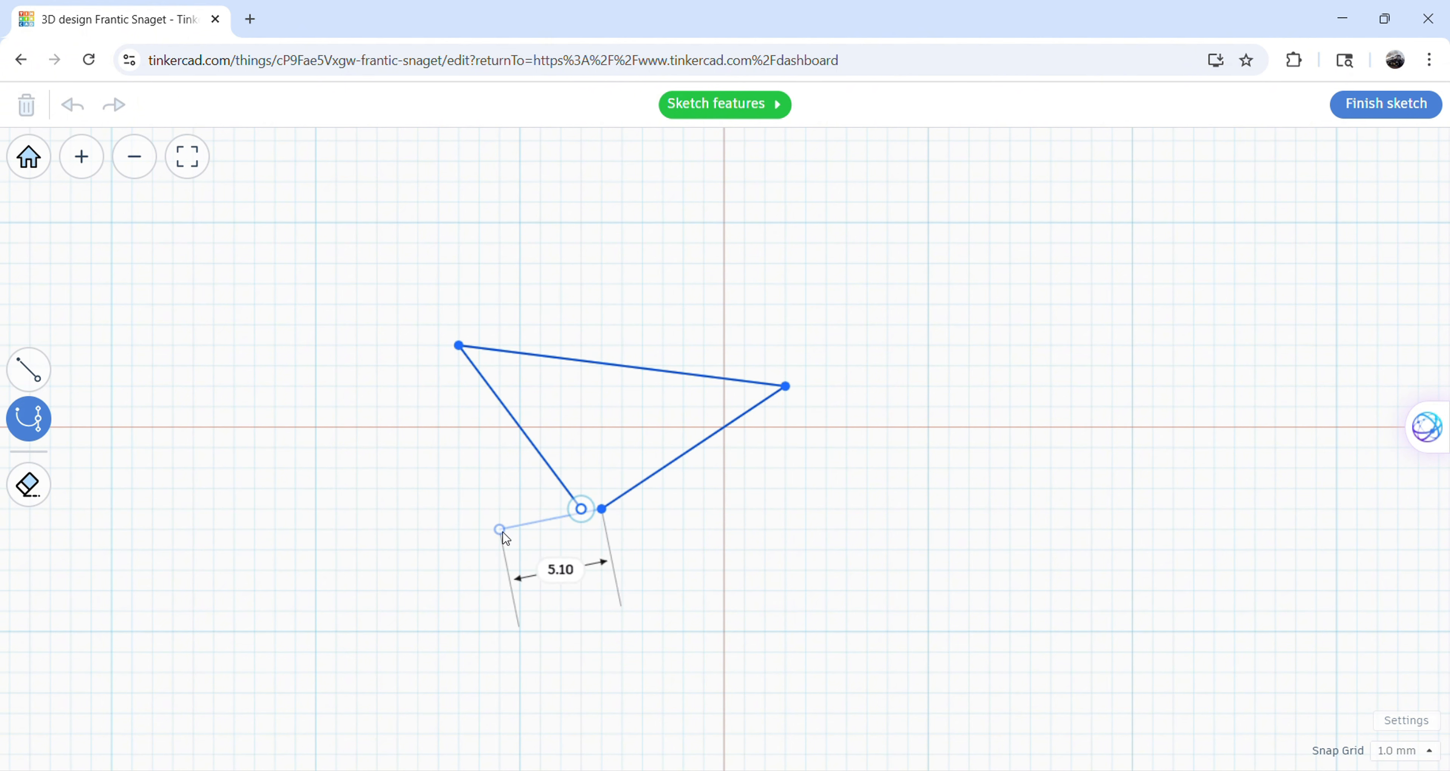
pyautogui.click(581, 509)
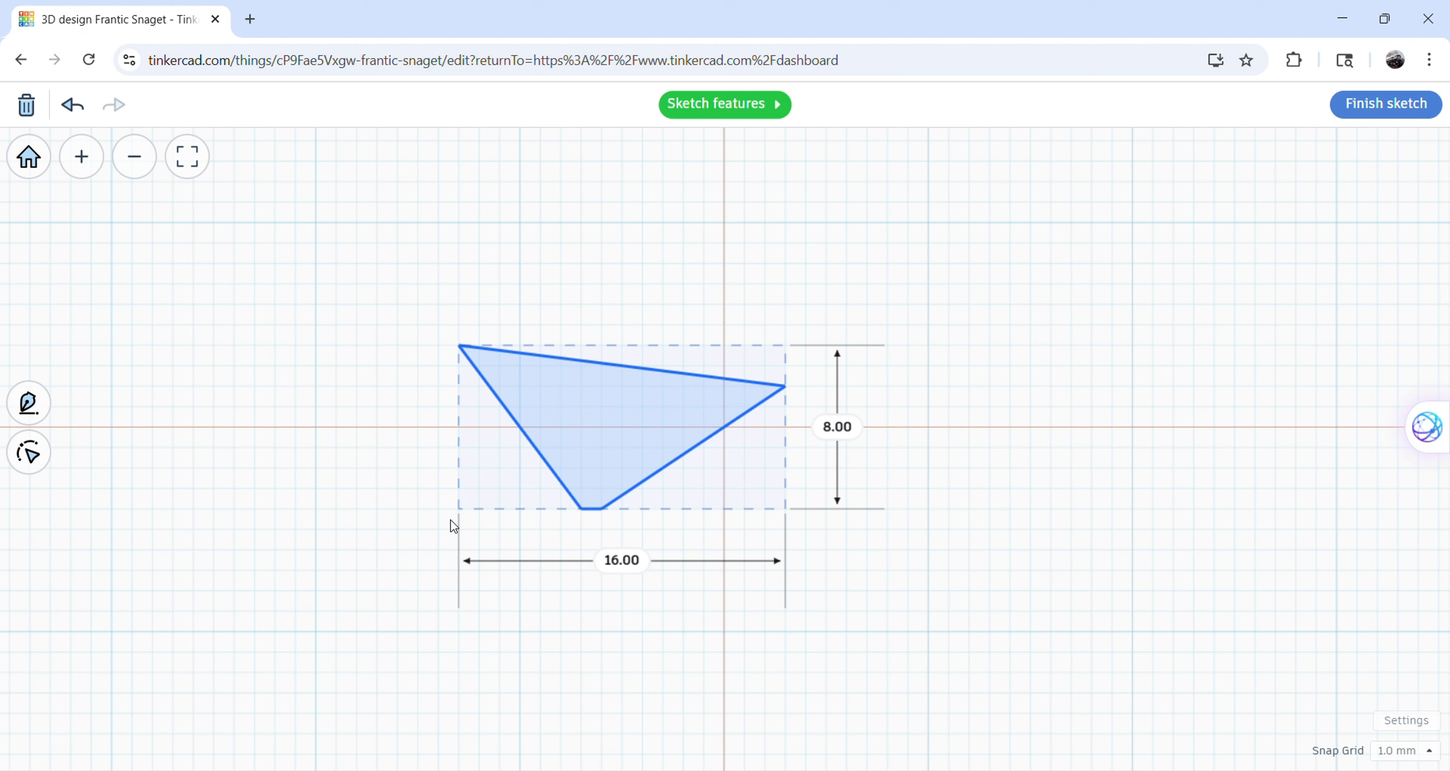
pyautogui.press('Delete')
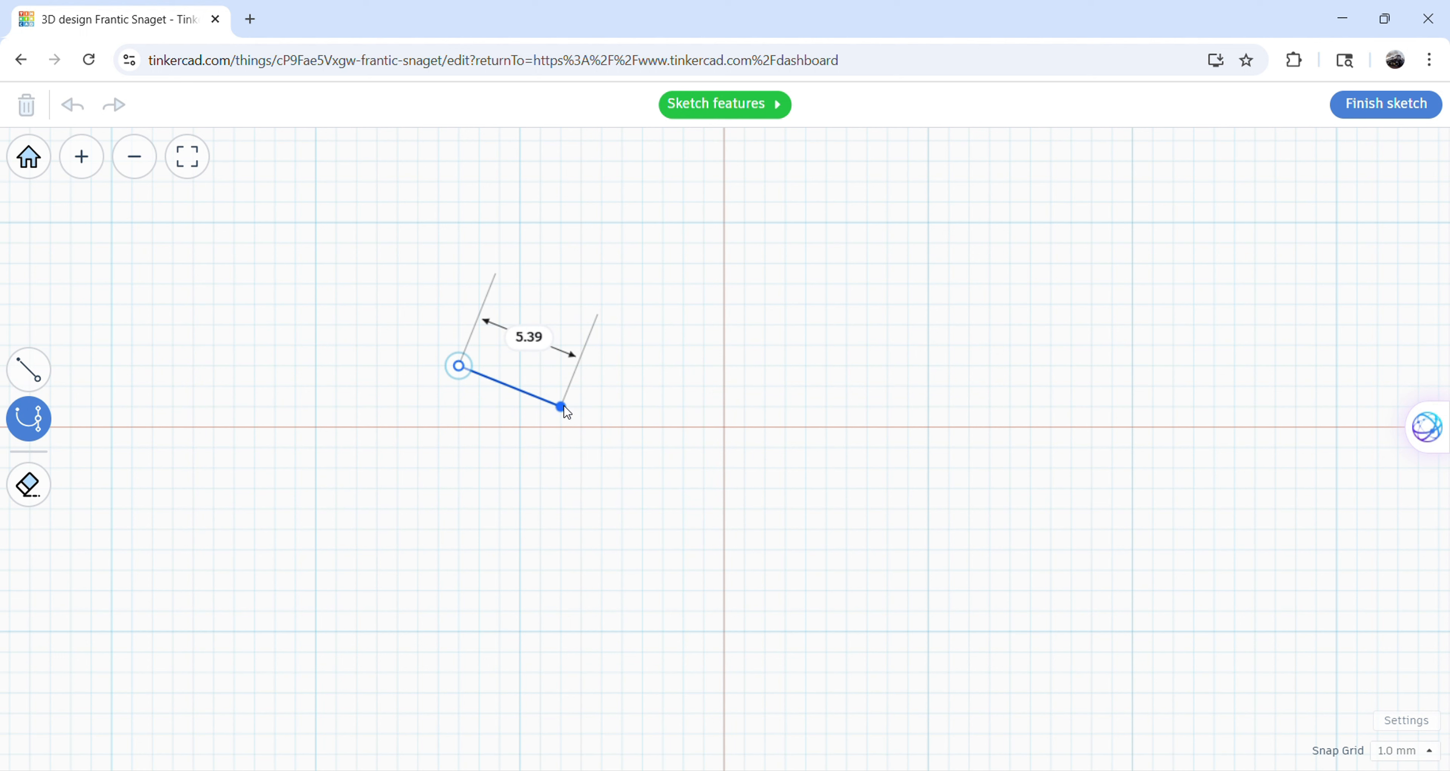
# Draw a closed profile with a curved lower edge, about 21 mm wide and 15 mm high, using the curve tool.
pyautogui.moveTo(550, 433); pyautogui.dragTo(682, 602)
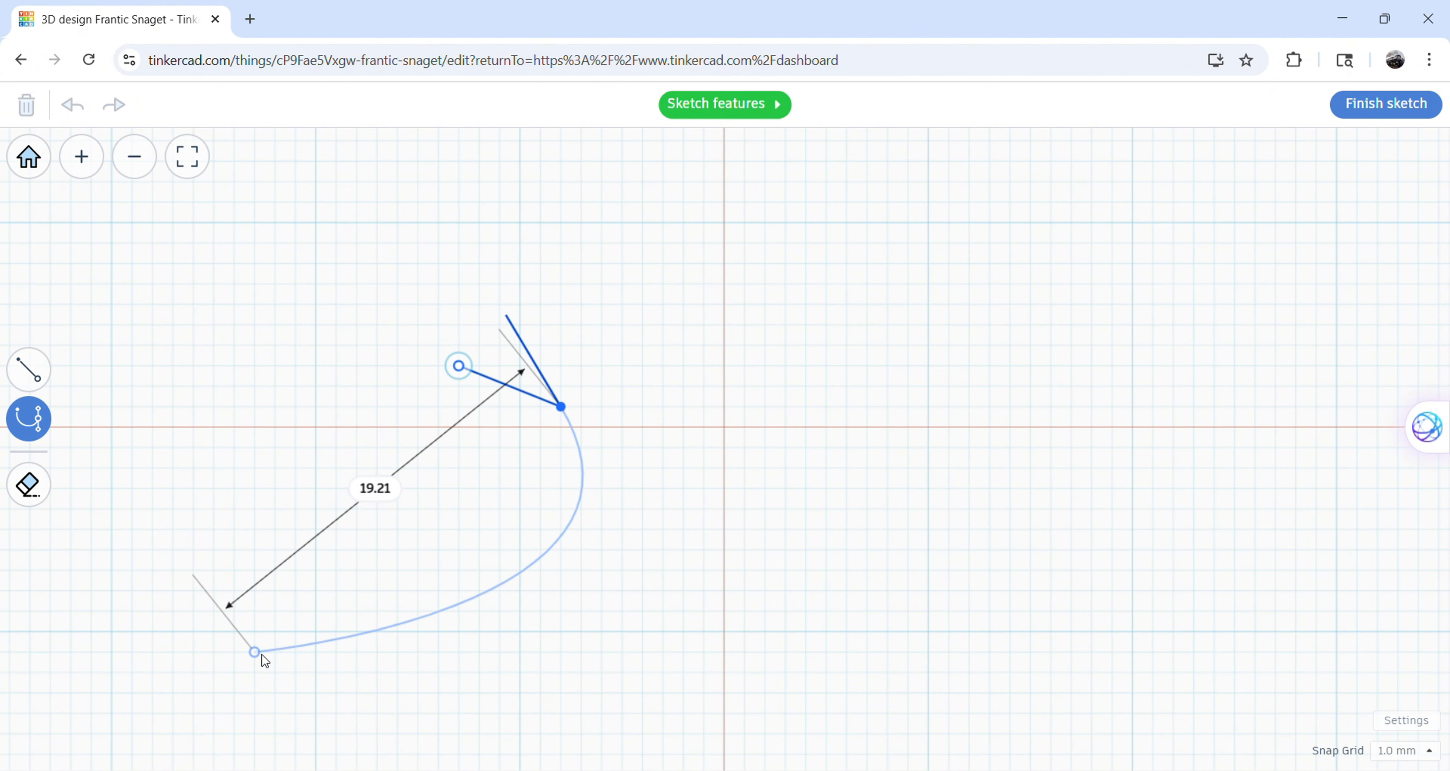
pyautogui.click(164, 625)
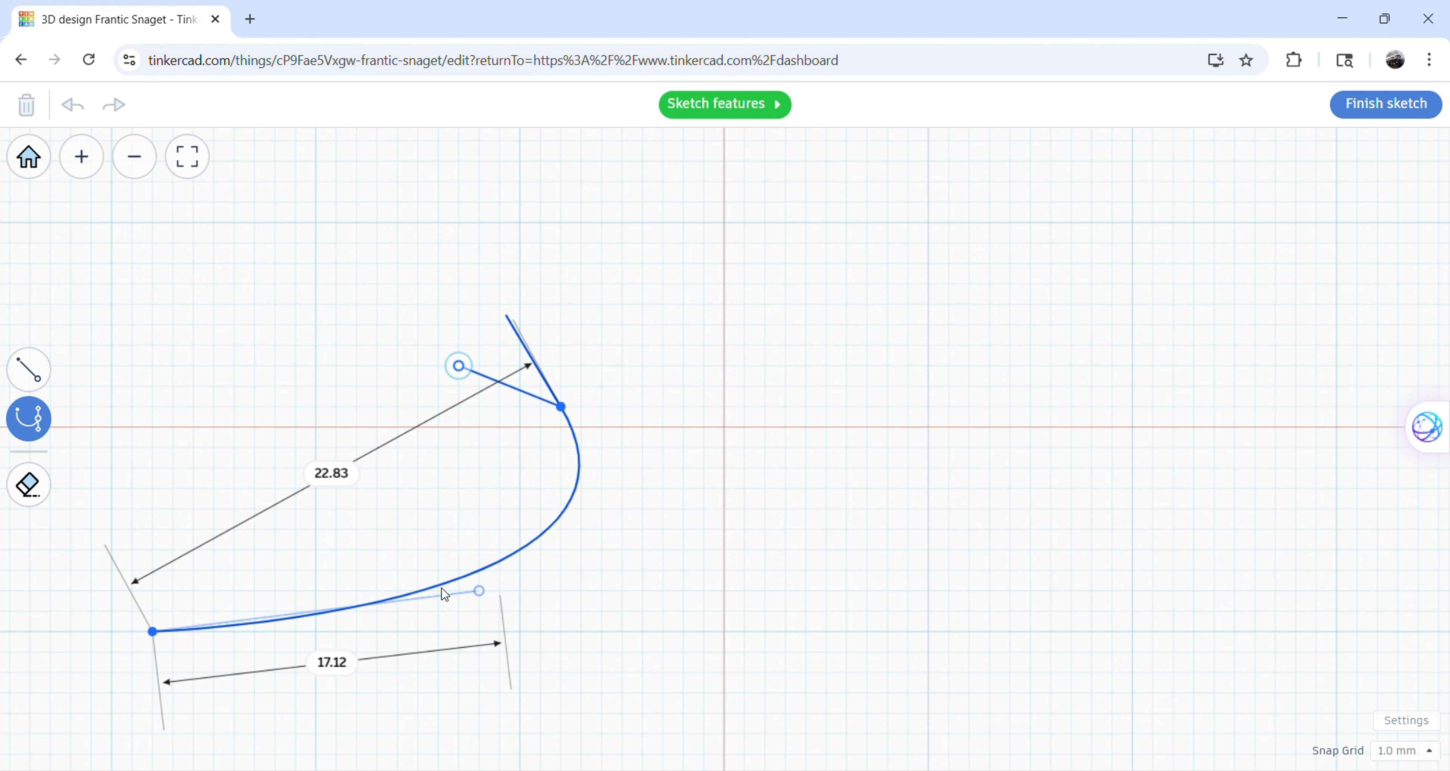
pyautogui.click(458, 367)
# Shift the curved profile about 6 mm right and 3 mm up on the grid, and finish the sketch as a solid.
pyautogui.moveTo(565, 529)
pyautogui.mouseDown()
pyautogui.moveTo(605, 508)
pyautogui.moveTo(698, 371)
pyautogui.mouseUp()
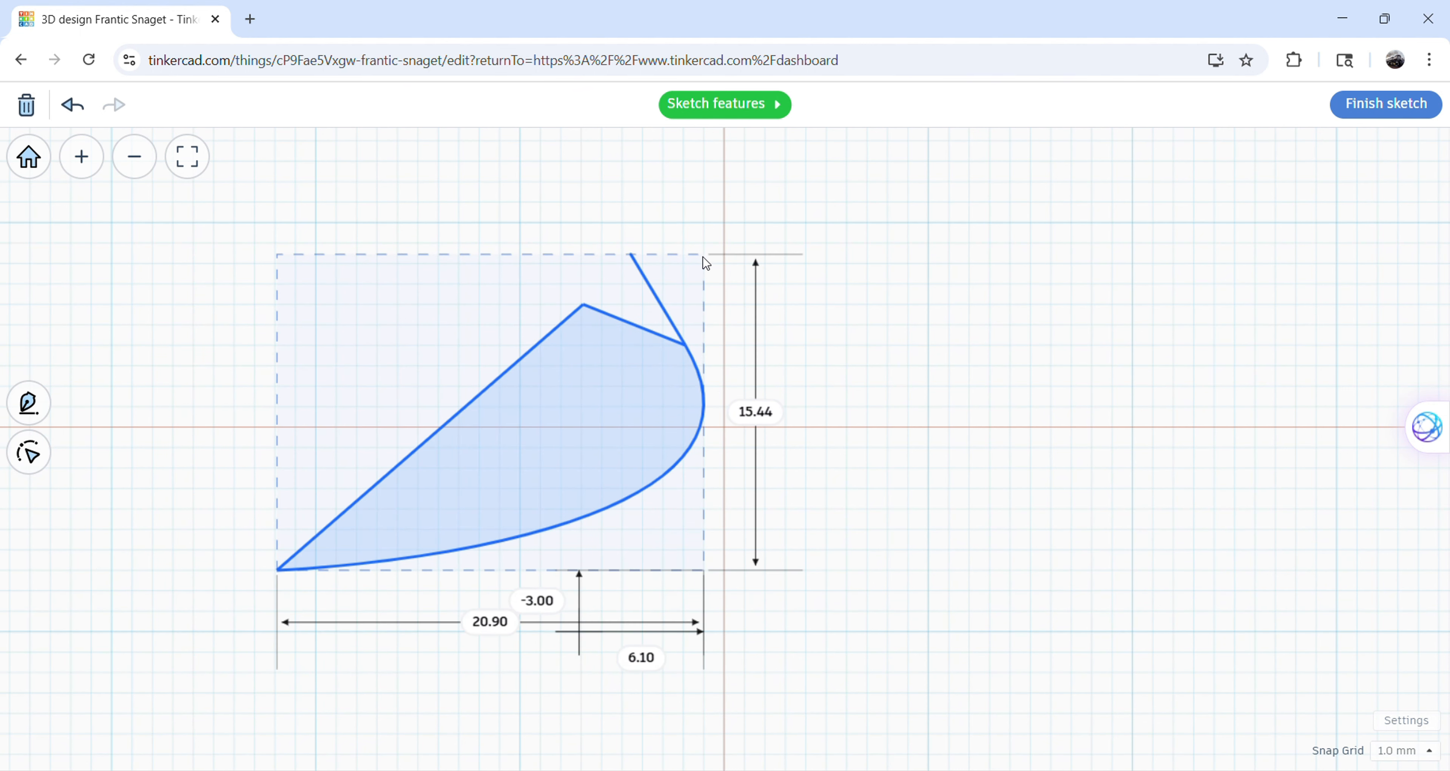
pyautogui.click(1429, 119)
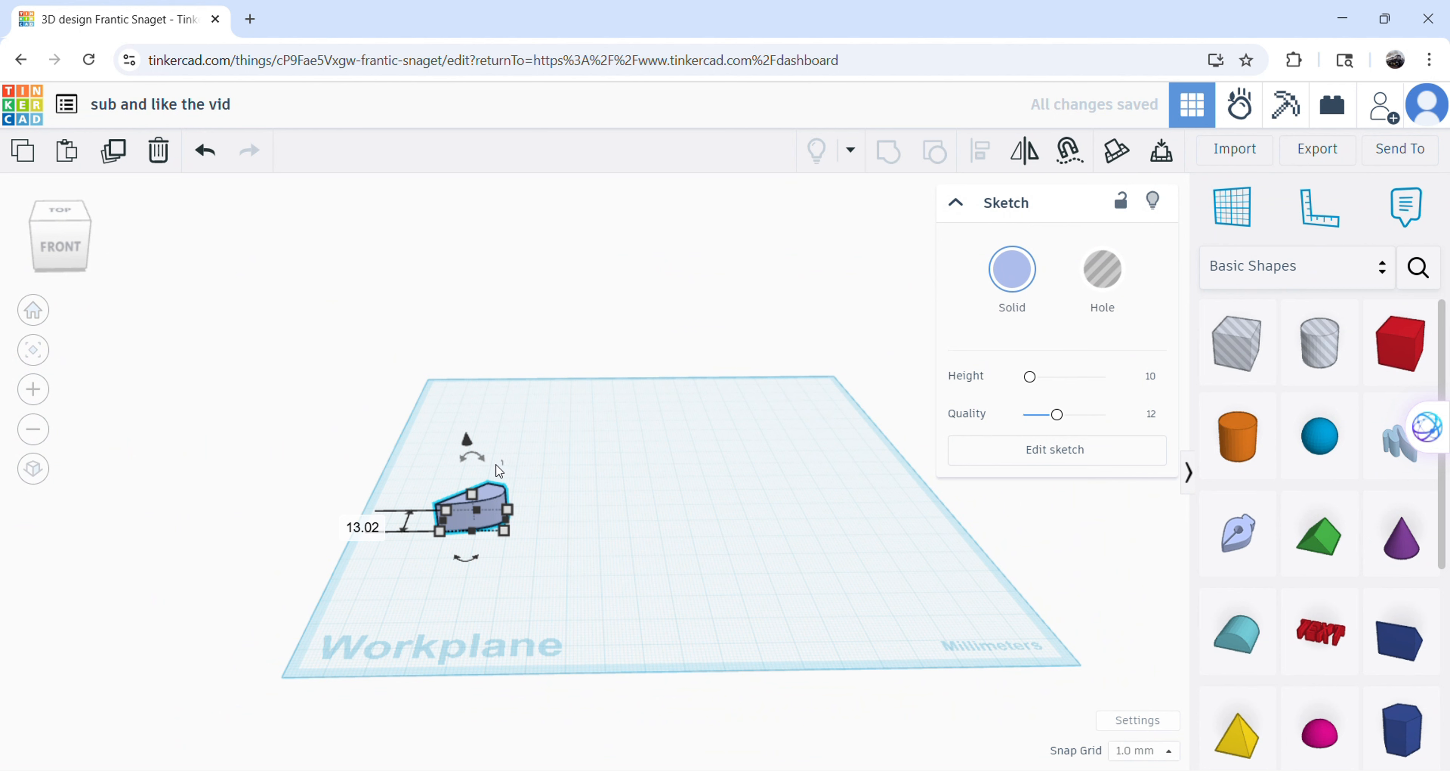
pyautogui.click(538, 496)
pyautogui.moveTo(538, 496)
pyautogui.mouseDown(button='right')
pyautogui.moveTo(958, 531)
pyautogui.moveTo(739, 444)
pyautogui.mouseUp(button='right')
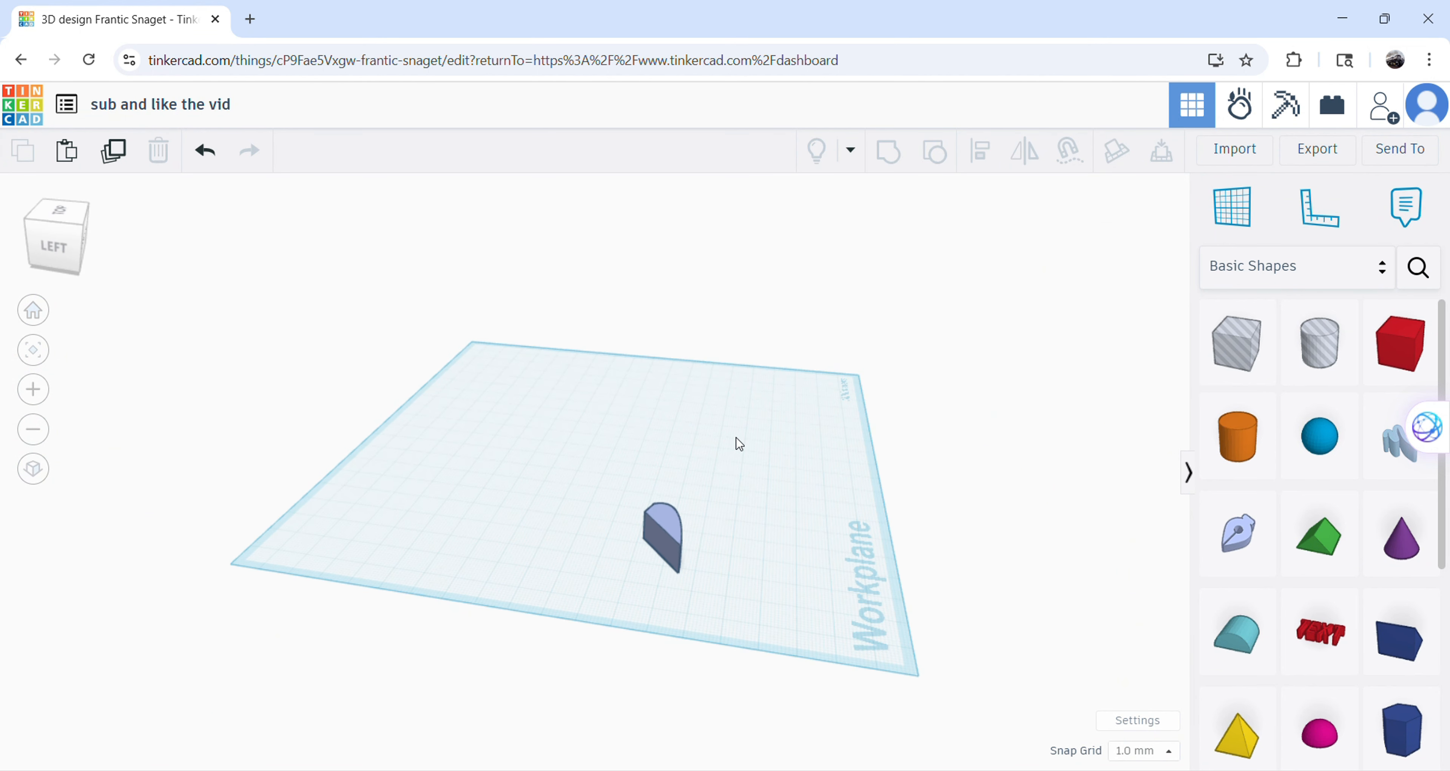
# Add a Scribble shape beside the sketched solid, draw a freehand spiral with a large surrounding loop, and finish it as a solid.
pyautogui.click(642, 521)
pyautogui.moveTo(644, 491); pyautogui.dragTo(759, 534)
pyautogui.click(869, 576)
pyautogui.moveTo(868, 575)
pyautogui.mouseDown(button='right')
pyautogui.moveTo(752, 517)
pyautogui.moveTo(672, 525)
pyautogui.moveTo(688, 539)
pyautogui.mouseUp(button='right')
pyautogui.moveTo(563, 473)
pyautogui.mouseDown()
pyautogui.moveTo(736, 511)
pyautogui.moveTo(657, 474)
pyautogui.mouseUp()
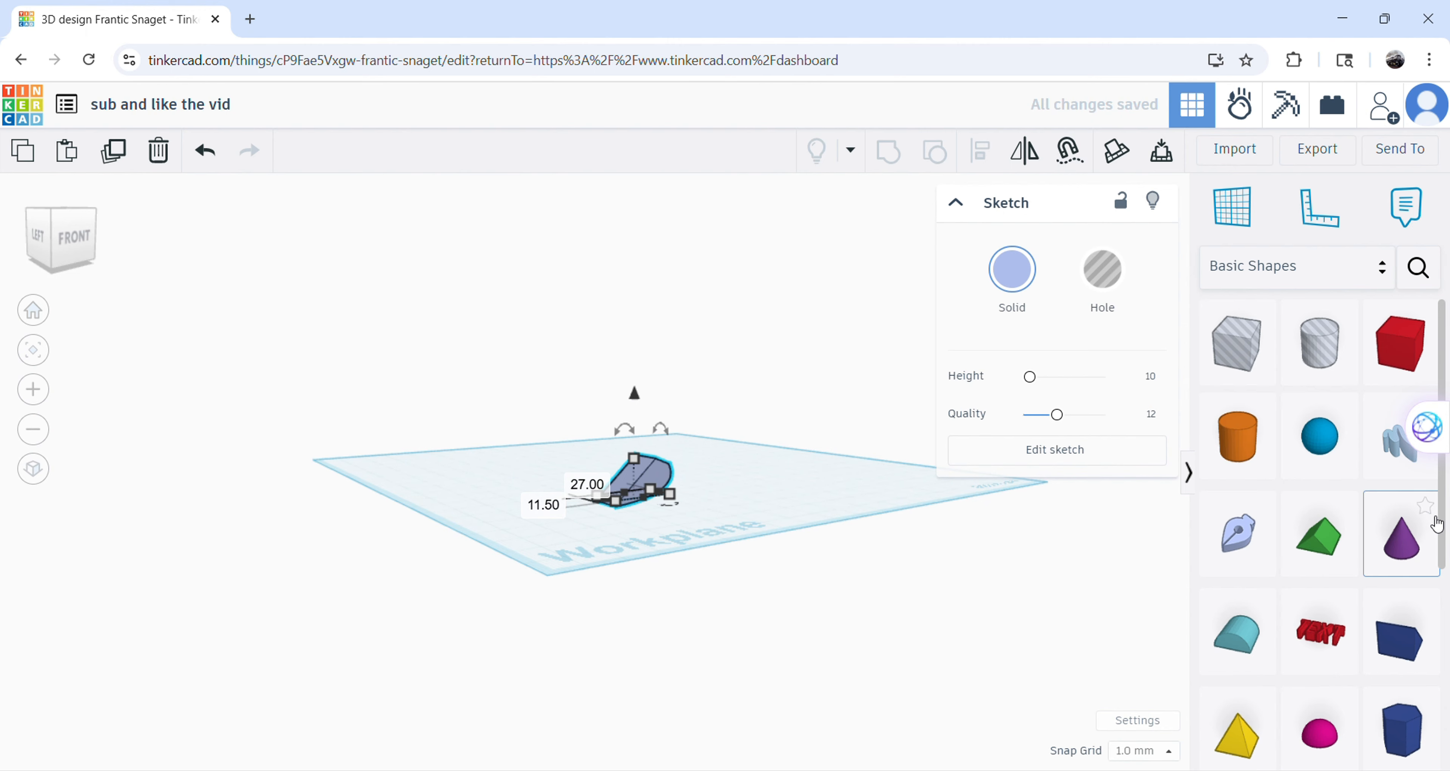
pyautogui.moveTo(1406, 453)
pyautogui.mouseDown()
pyautogui.moveTo(906, 492)
pyautogui.moveTo(796, 566)
pyautogui.moveTo(791, 525)
pyautogui.mouseUp()
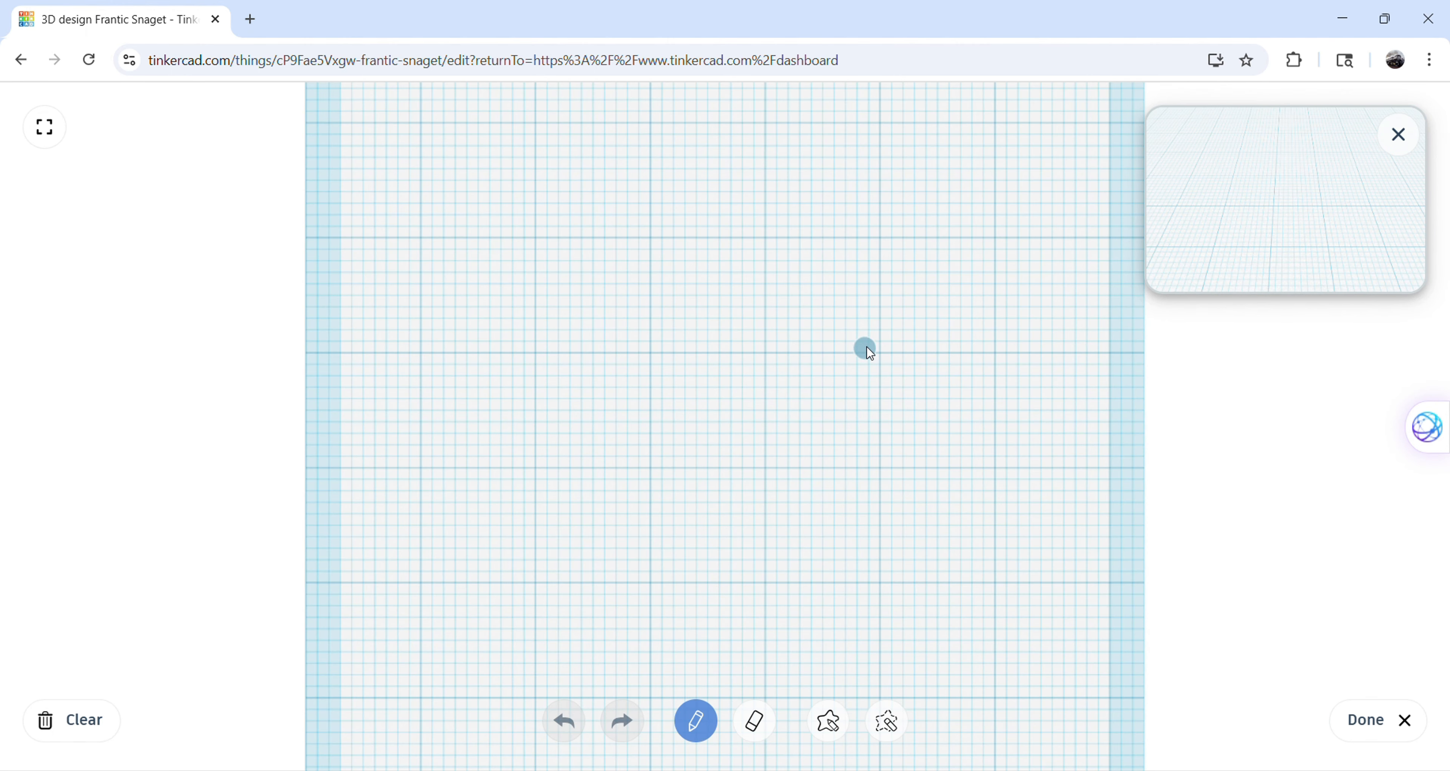
pyautogui.moveTo(437, 224)
pyautogui.mouseDown()
pyautogui.moveTo(424, 527)
pyautogui.moveTo(587, 629)
pyautogui.moveTo(771, 458)
pyautogui.moveTo(580, 425)
pyautogui.mouseUp()
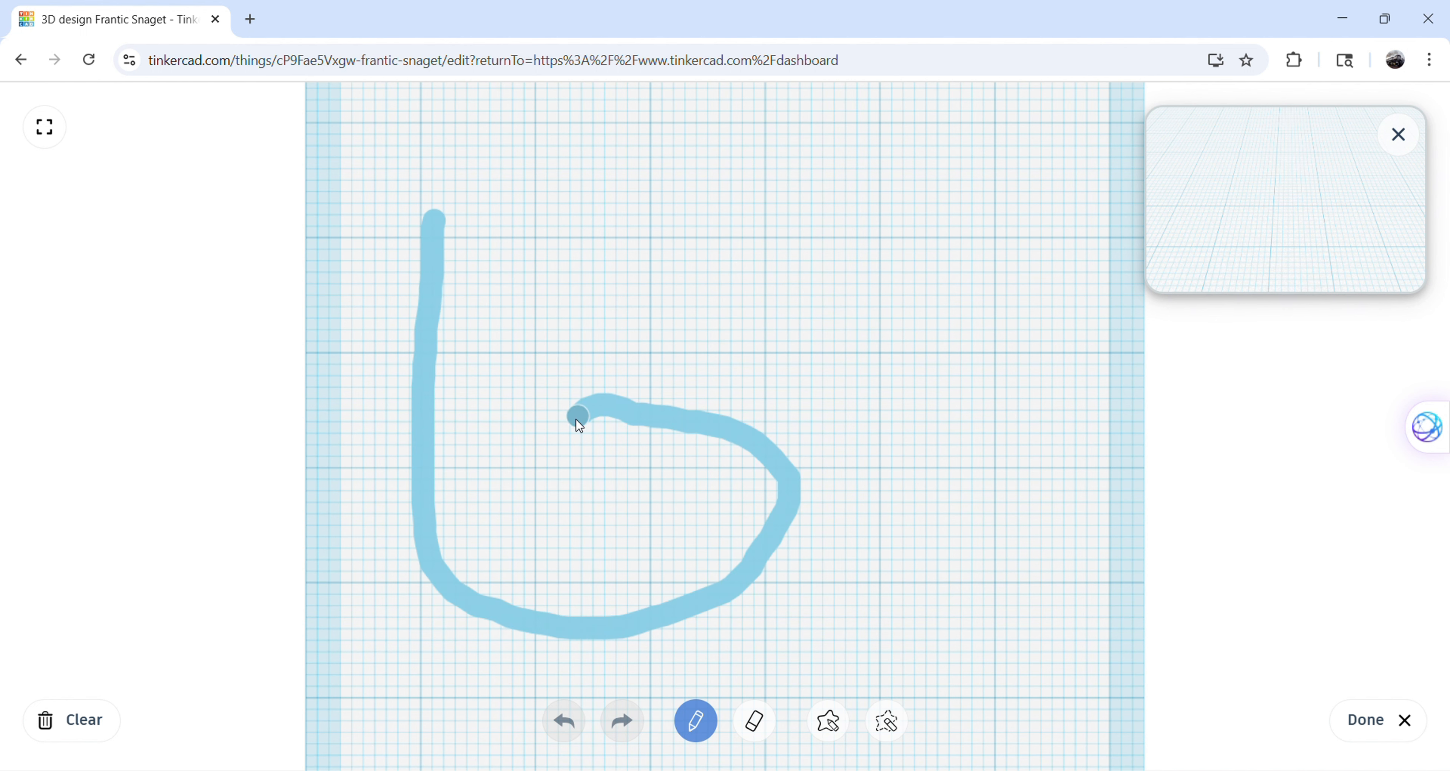
pyautogui.moveTo(634, 470)
pyautogui.mouseDown()
pyautogui.moveTo(668, 545)
pyautogui.moveTo(492, 496)
pyautogui.moveTo(756, 282)
pyautogui.moveTo(978, 518)
pyautogui.moveTo(799, 676)
pyautogui.moveTo(432, 691)
pyautogui.moveTo(264, 290)
pyautogui.moveTo(767, 146)
pyautogui.moveTo(933, 335)
pyautogui.mouseUp()
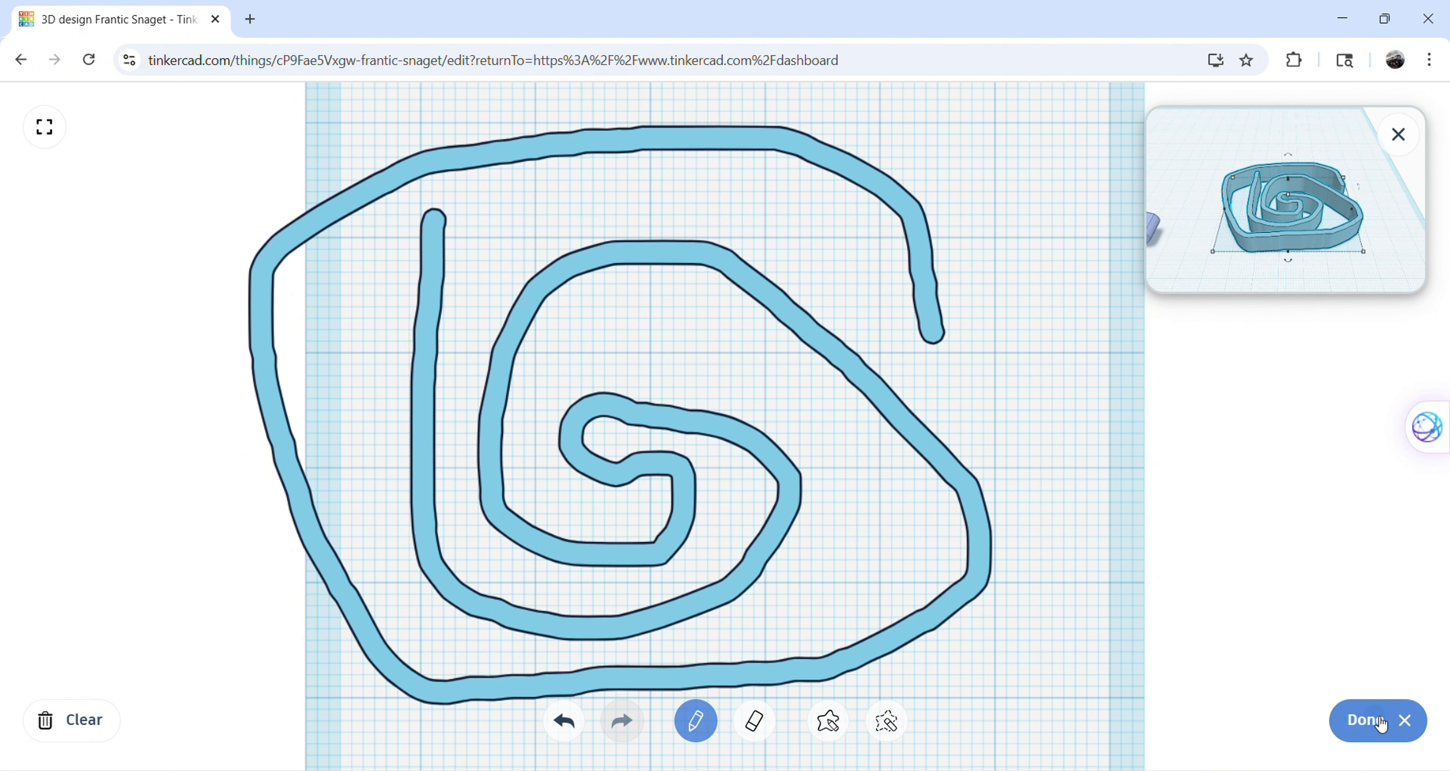
pyautogui.click(1368, 719)
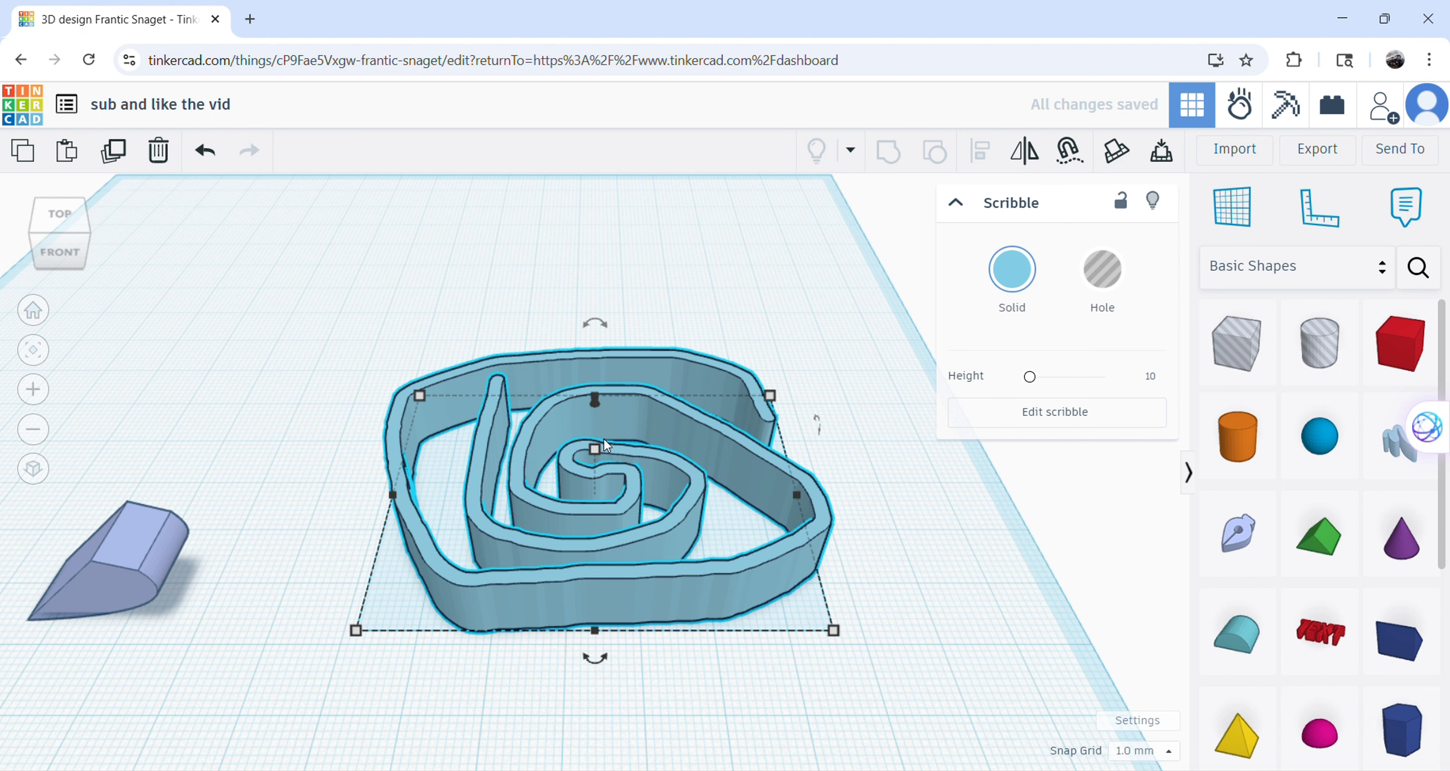
# Place a Text shape behind the scribble and set its text to "master builders".
pyautogui.scroll(-2, 1340, 582)
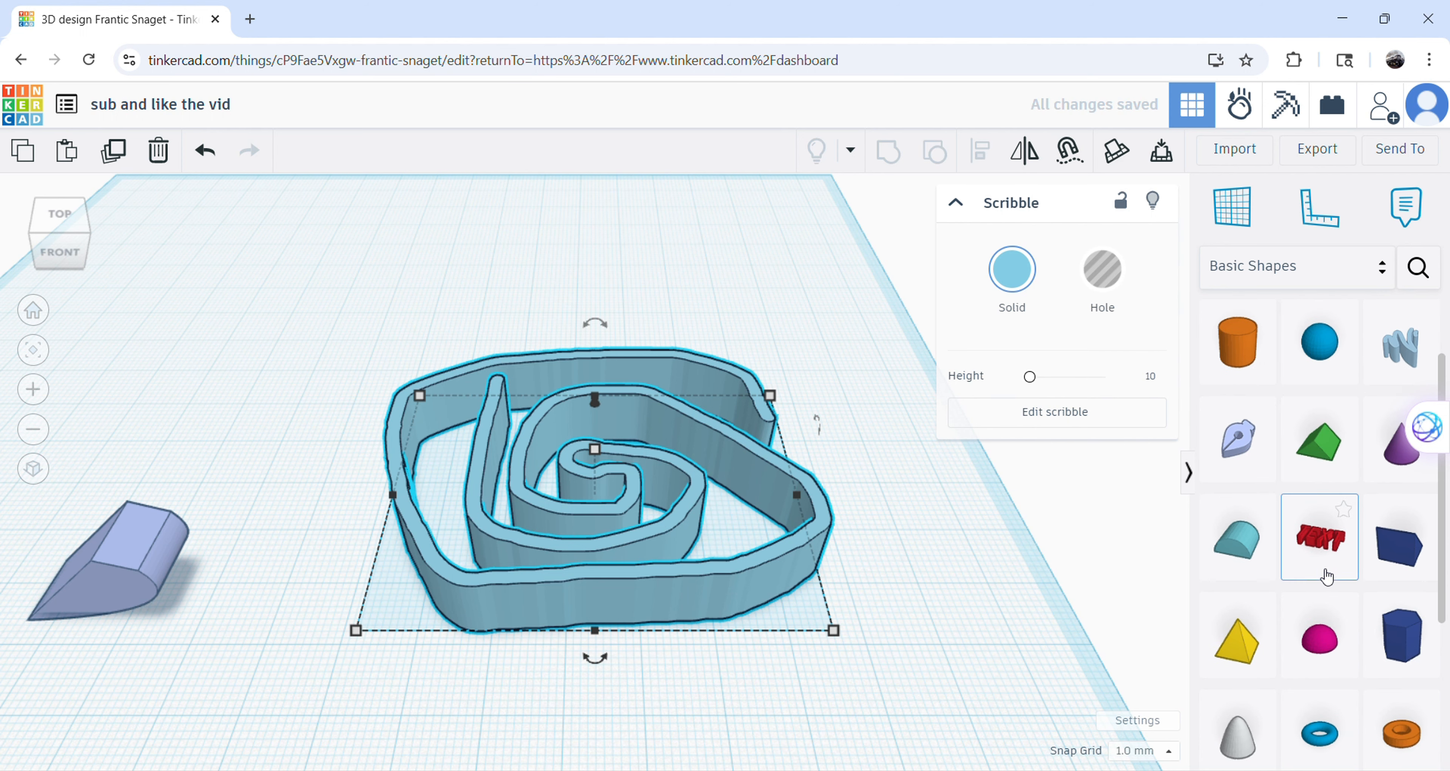
pyautogui.moveTo(1327, 575); pyautogui.dragTo(574, 277)
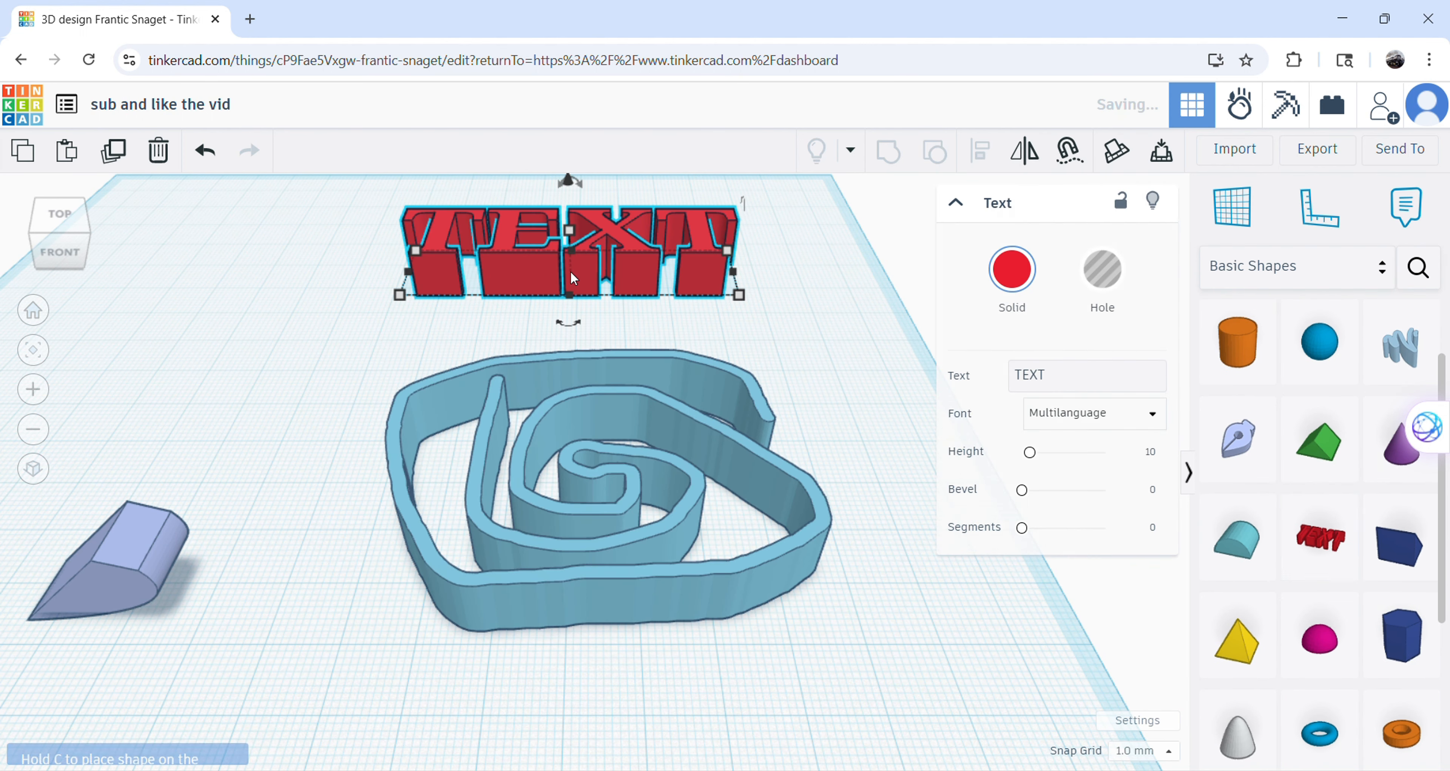
pyautogui.click(1110, 384)
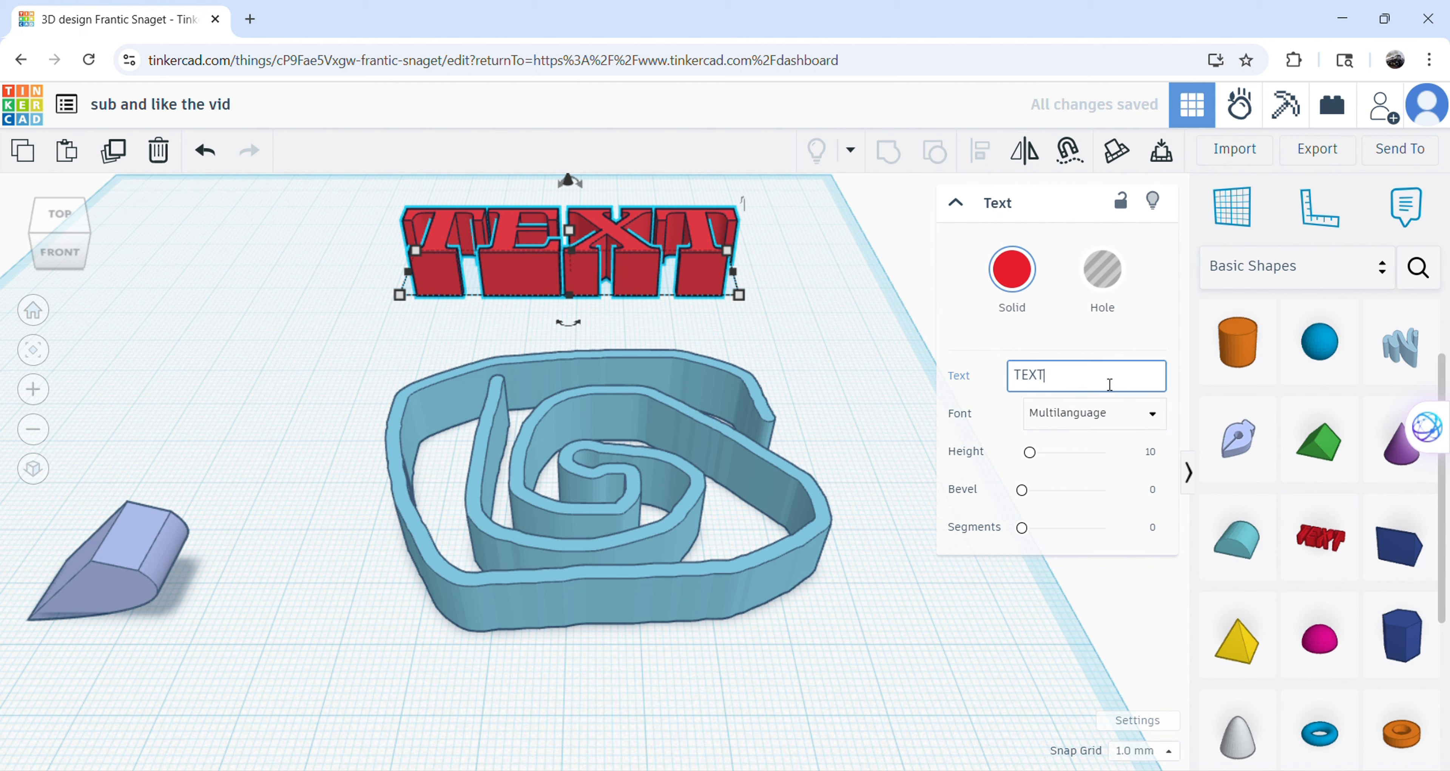
pyautogui.press('BackSpace')
pyautogui.press('BackSpace')
pyautogui.press('BackSpace')
pyautogui.press('BackSpace')
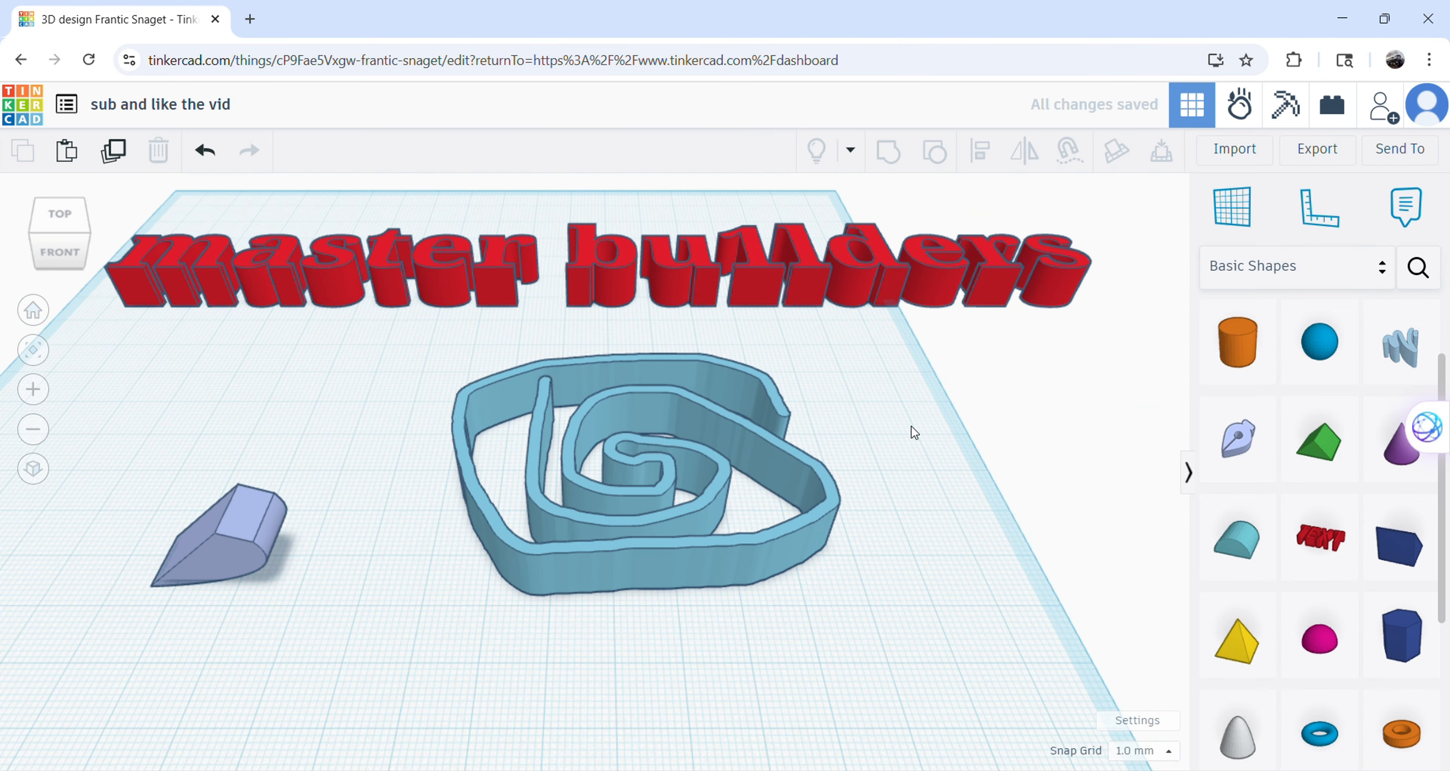
# Place a Torus near the front right of the scribble and a Tube directly in front of the scribble.
pyautogui.moveTo(910, 424); pyautogui.dragTo(948, 454, button='right')
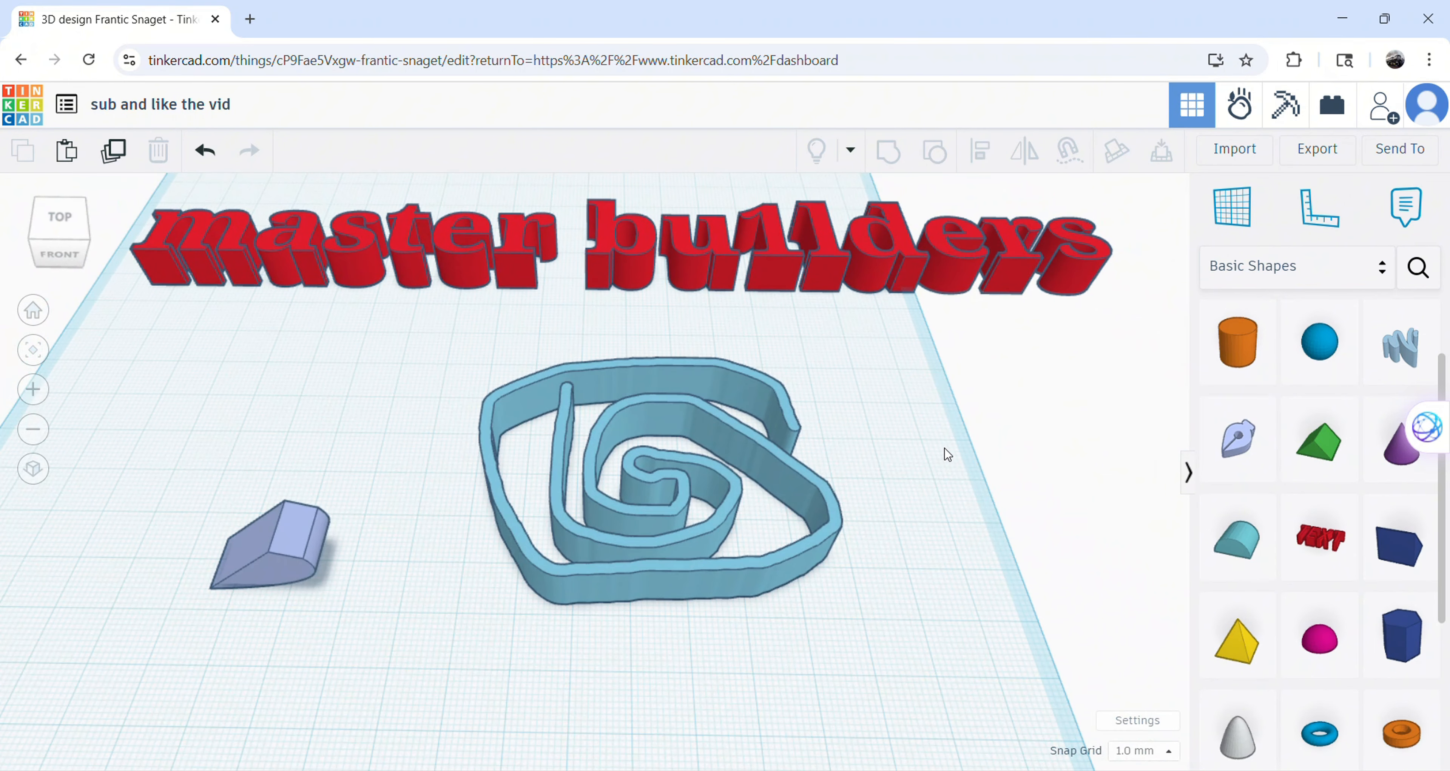
pyautogui.scroll(-3, 1359, 479)
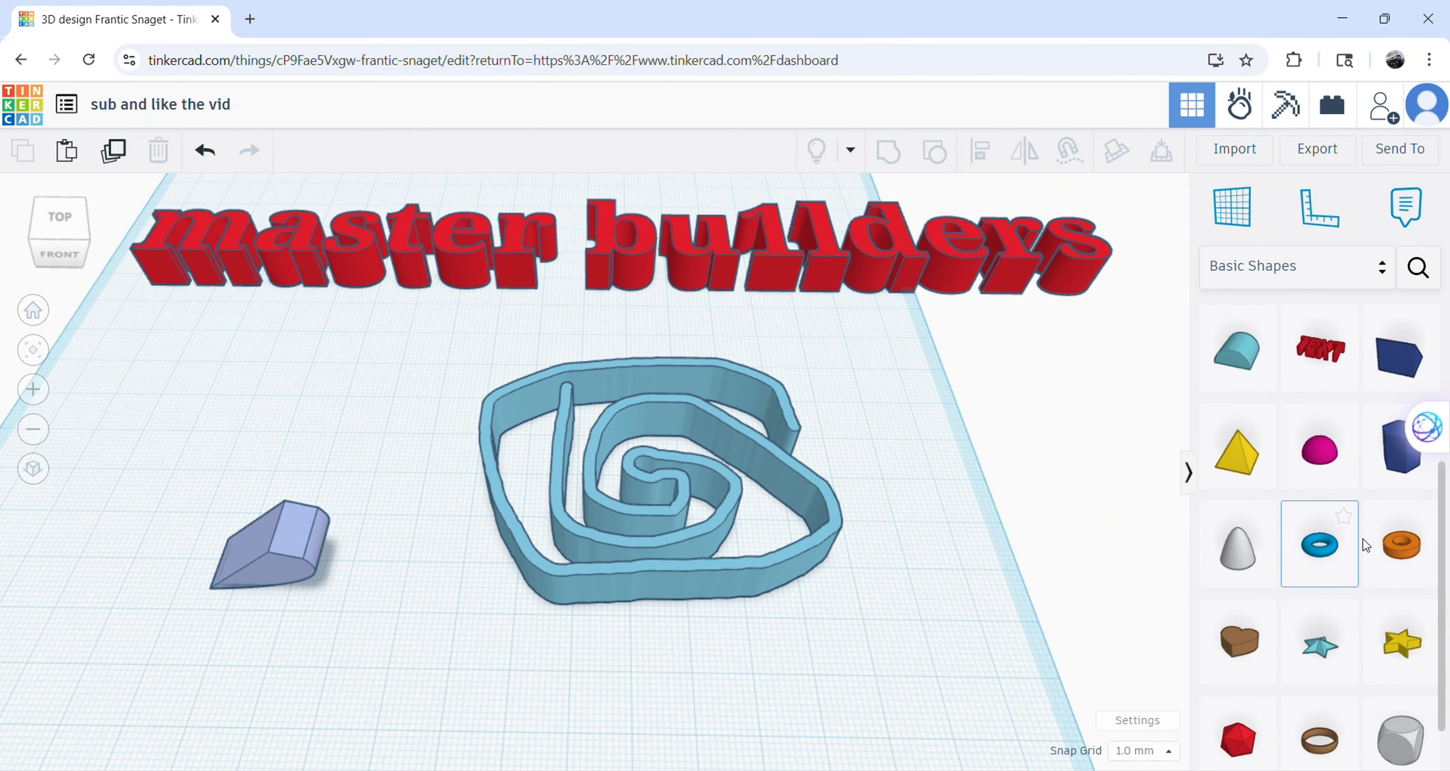
pyautogui.click(1343, 552)
pyautogui.click(894, 664)
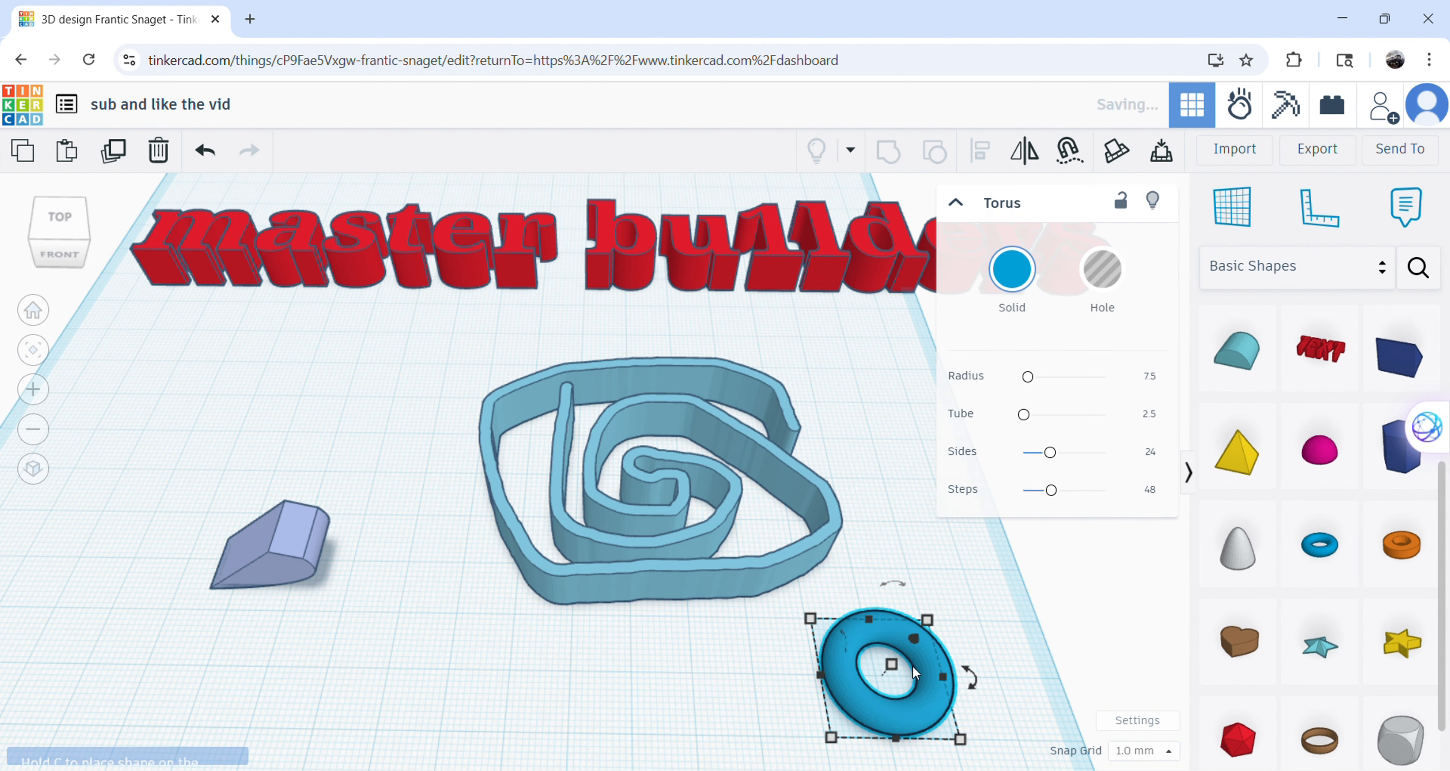
pyautogui.click(1437, 553)
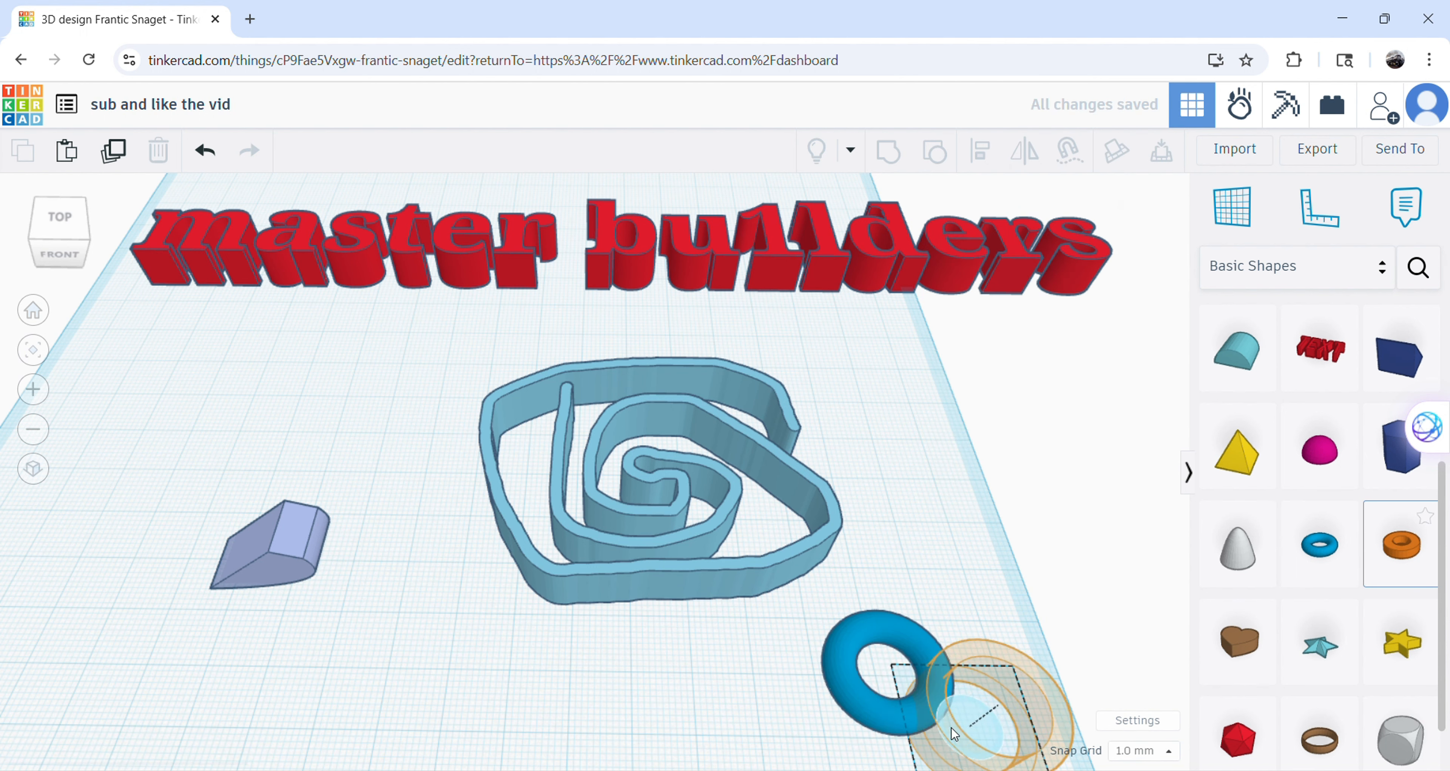
pyautogui.click(666, 681)
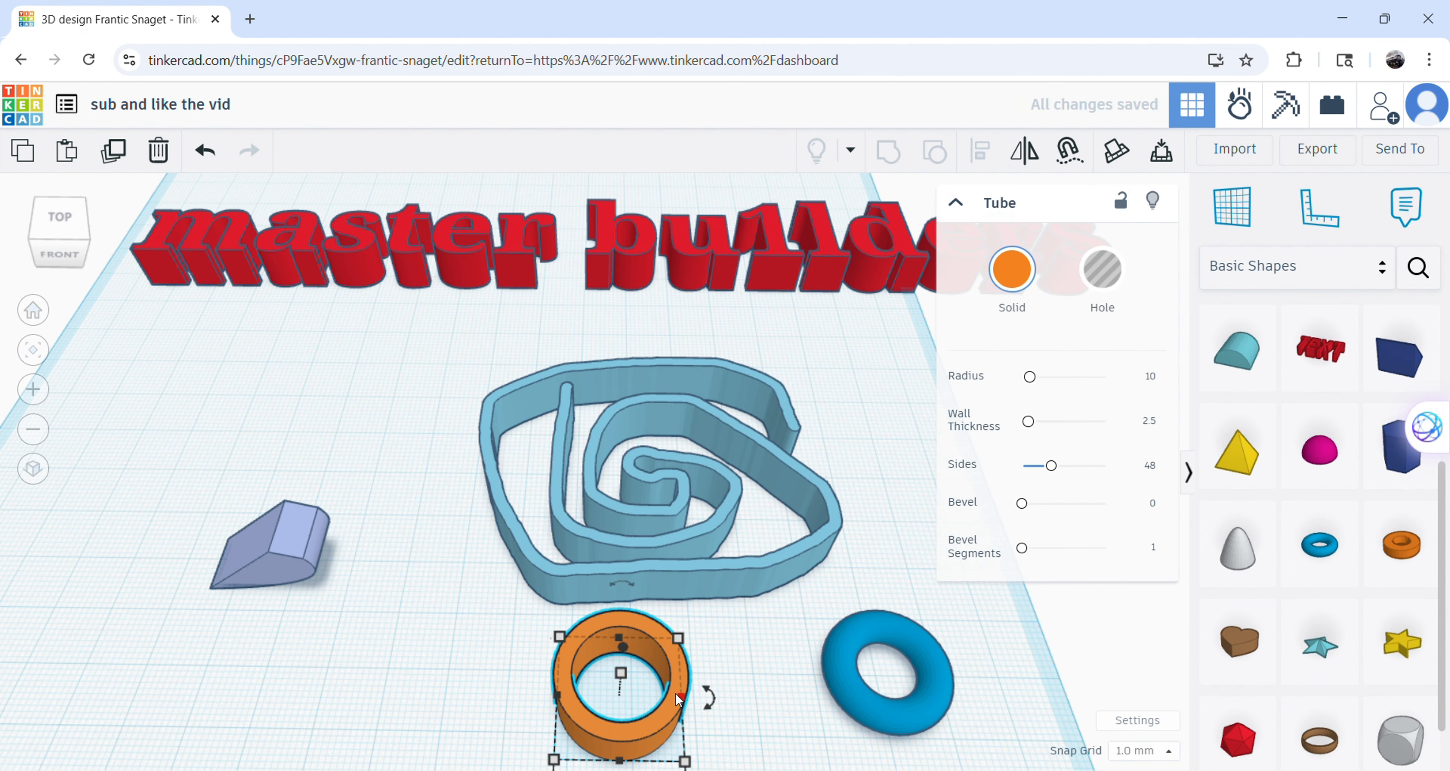
# Narrow the tube, reduce its depth to 16 mm, and set its wall thickness to 0.1.
pyautogui.moveTo(678, 699); pyautogui.dragTo(660, 699)
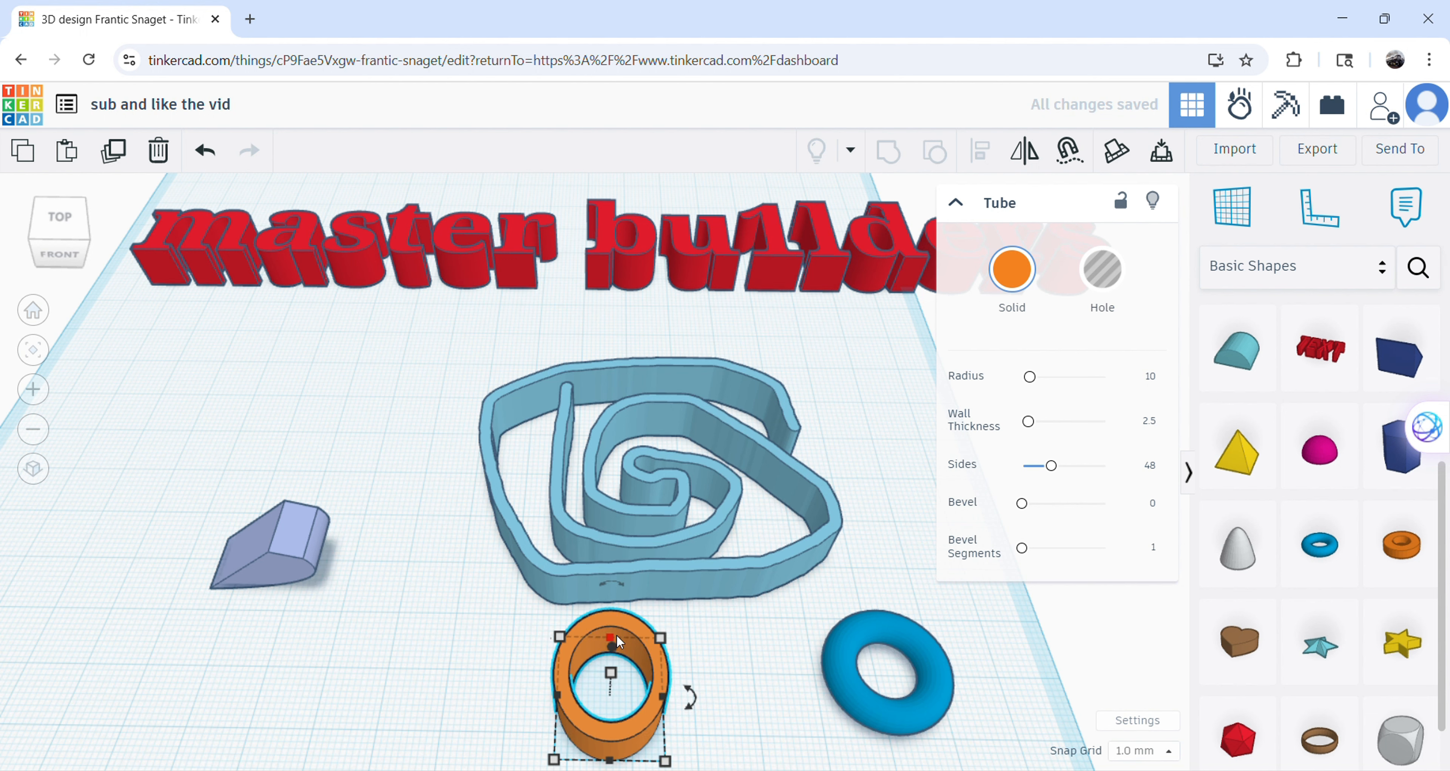
pyautogui.moveTo(612, 642)
pyautogui.mouseDown()
pyautogui.moveTo(615, 619)
pyautogui.moveTo(613, 660)
pyautogui.mouseUp()
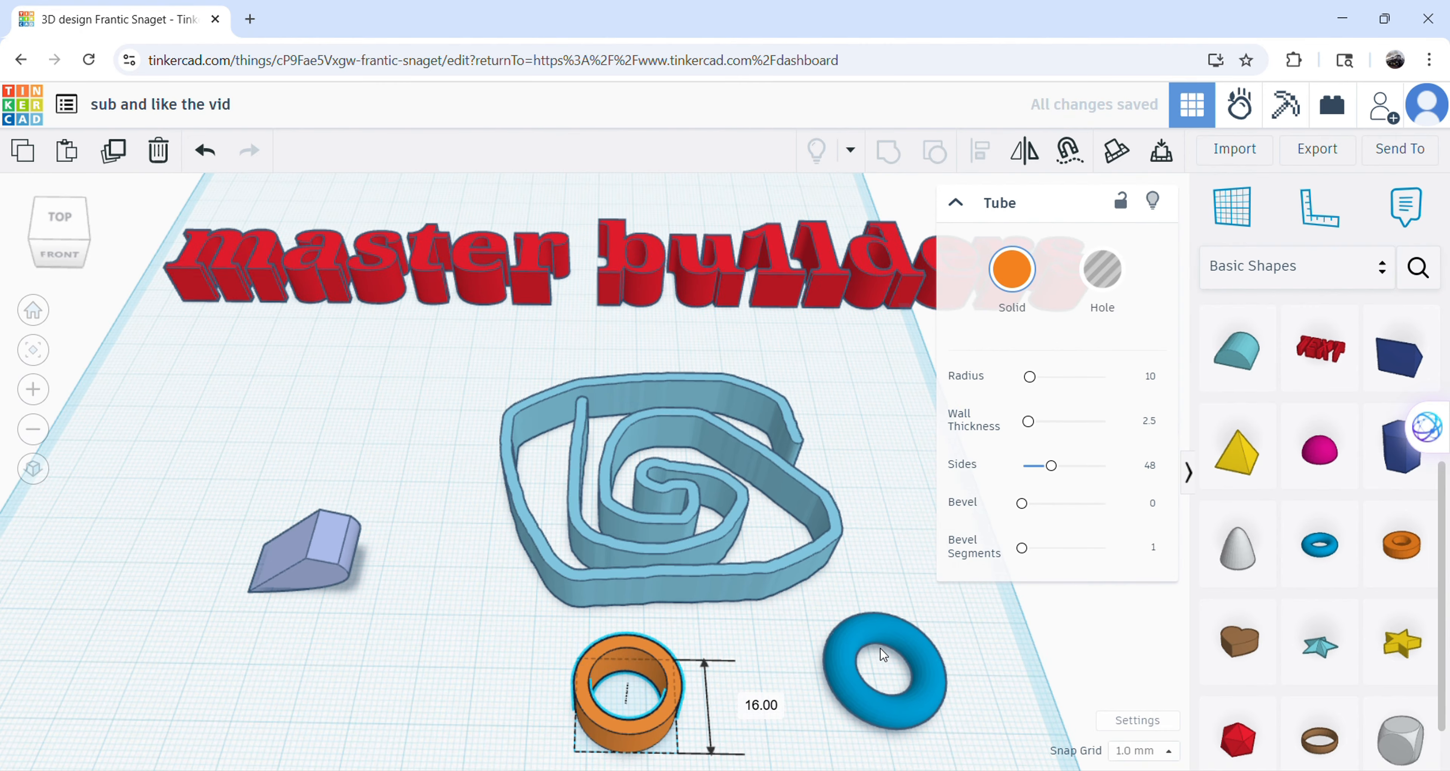
pyautogui.moveTo(849, 653); pyautogui.dragTo(1007, 496, button='right')
pyautogui.moveTo(1028, 421); pyautogui.dragTo(951, 449)
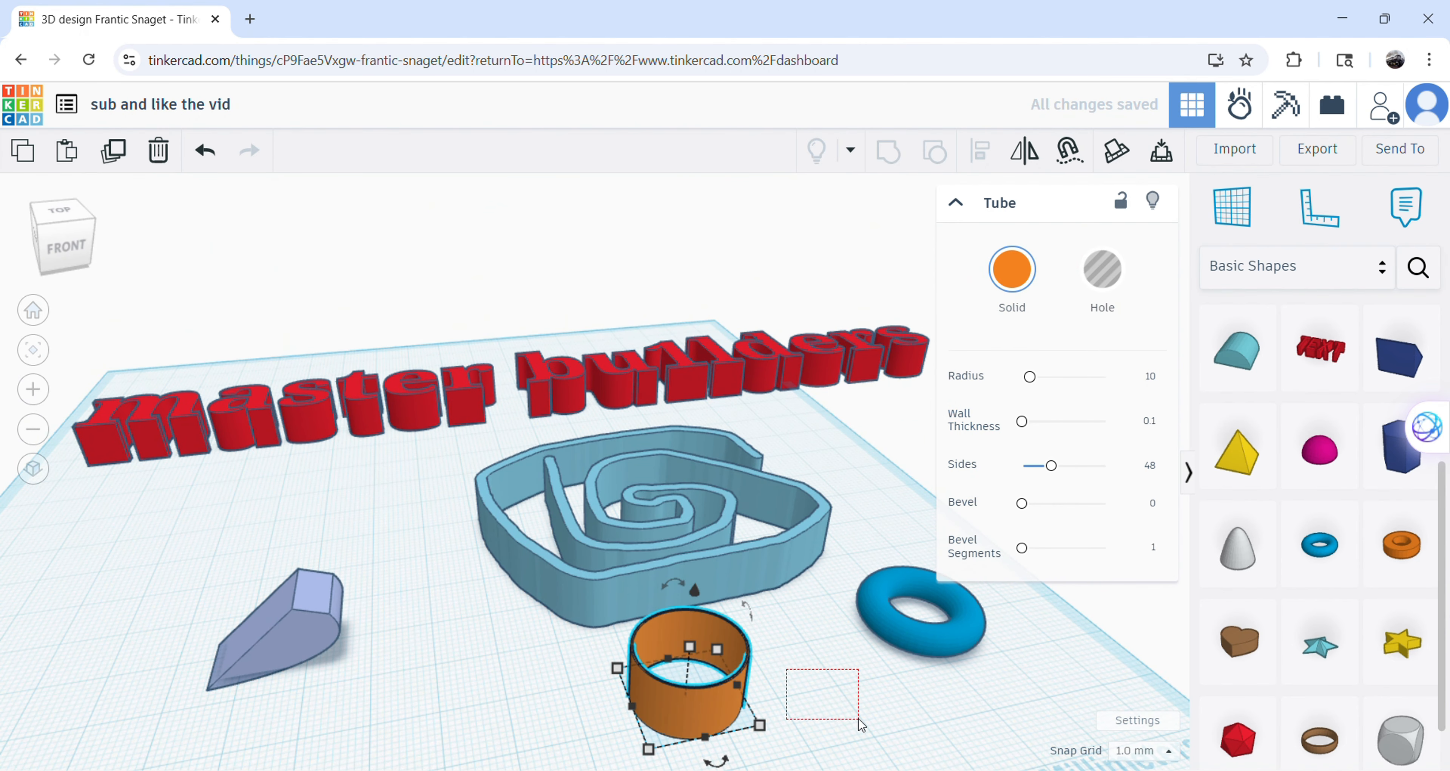
# Shift the tube slightly, and set its radius to 15.028 and its wall thickness to 6.458.
pyautogui.moveTo(860, 720); pyautogui.dragTo(863, 716)
pyautogui.moveTo(878, 670); pyautogui.dragTo(961, 737, button='right')
pyautogui.scroll(3, 916, 707)
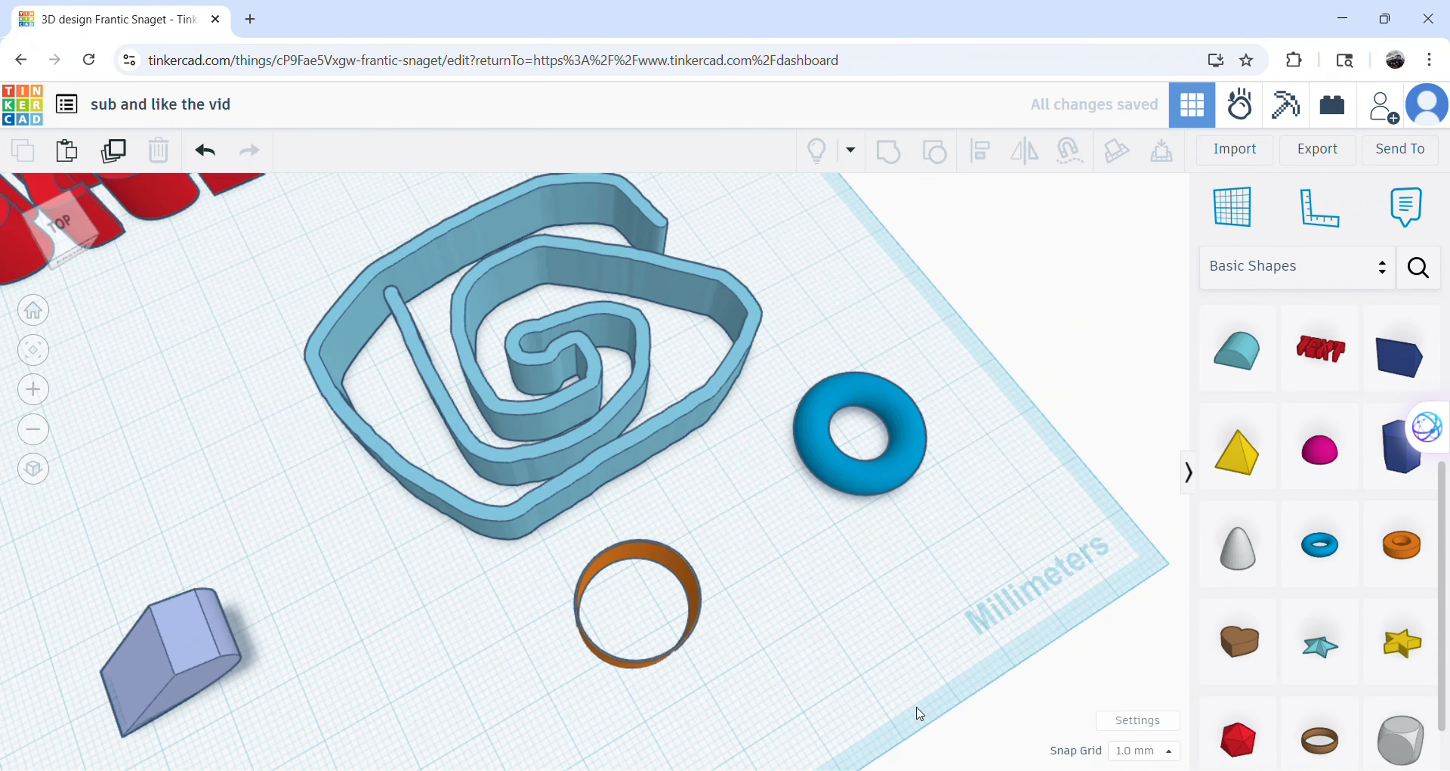
pyautogui.scroll(5, 901, 699)
pyautogui.moveTo(838, 647); pyautogui.dragTo(1015, 610, button='right')
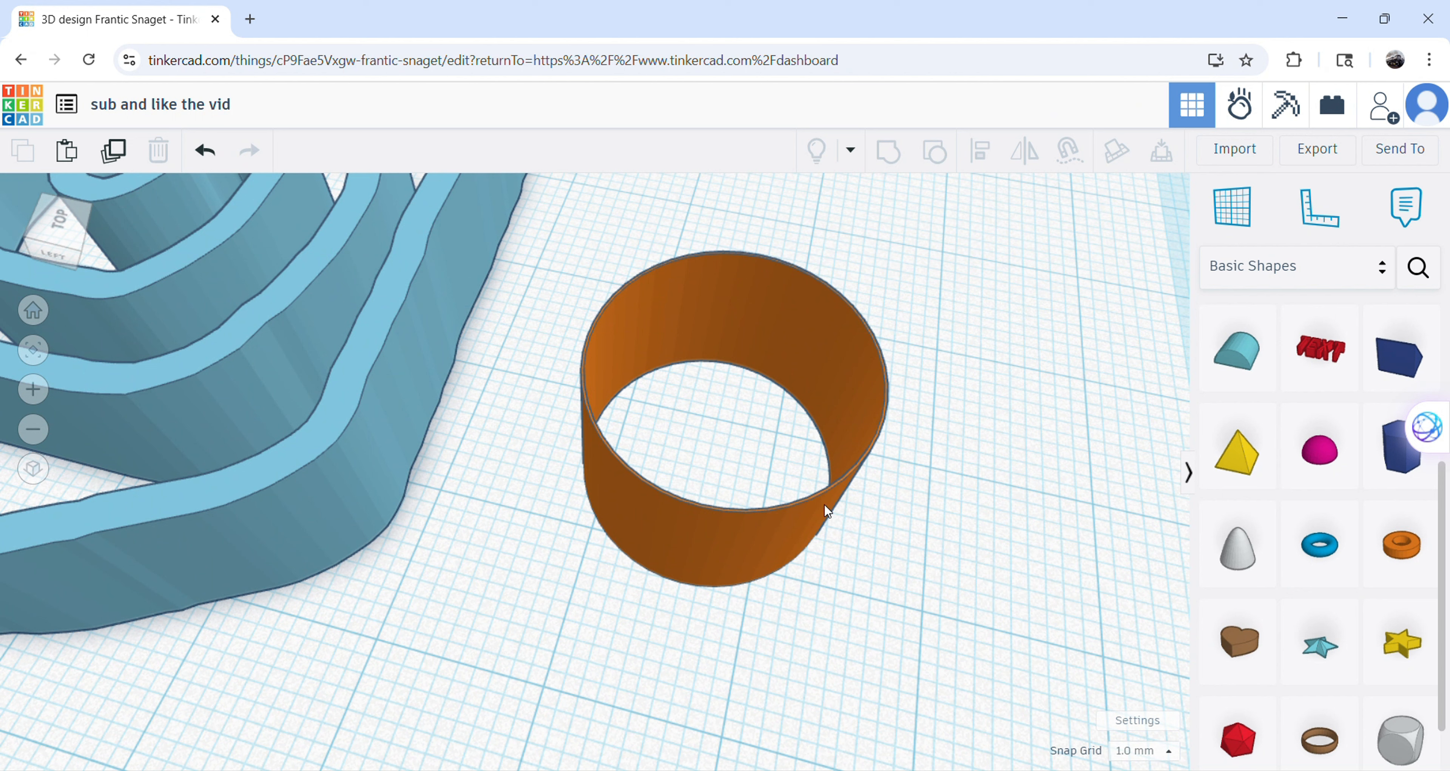
pyautogui.moveTo(805, 530); pyautogui.dragTo(762, 525)
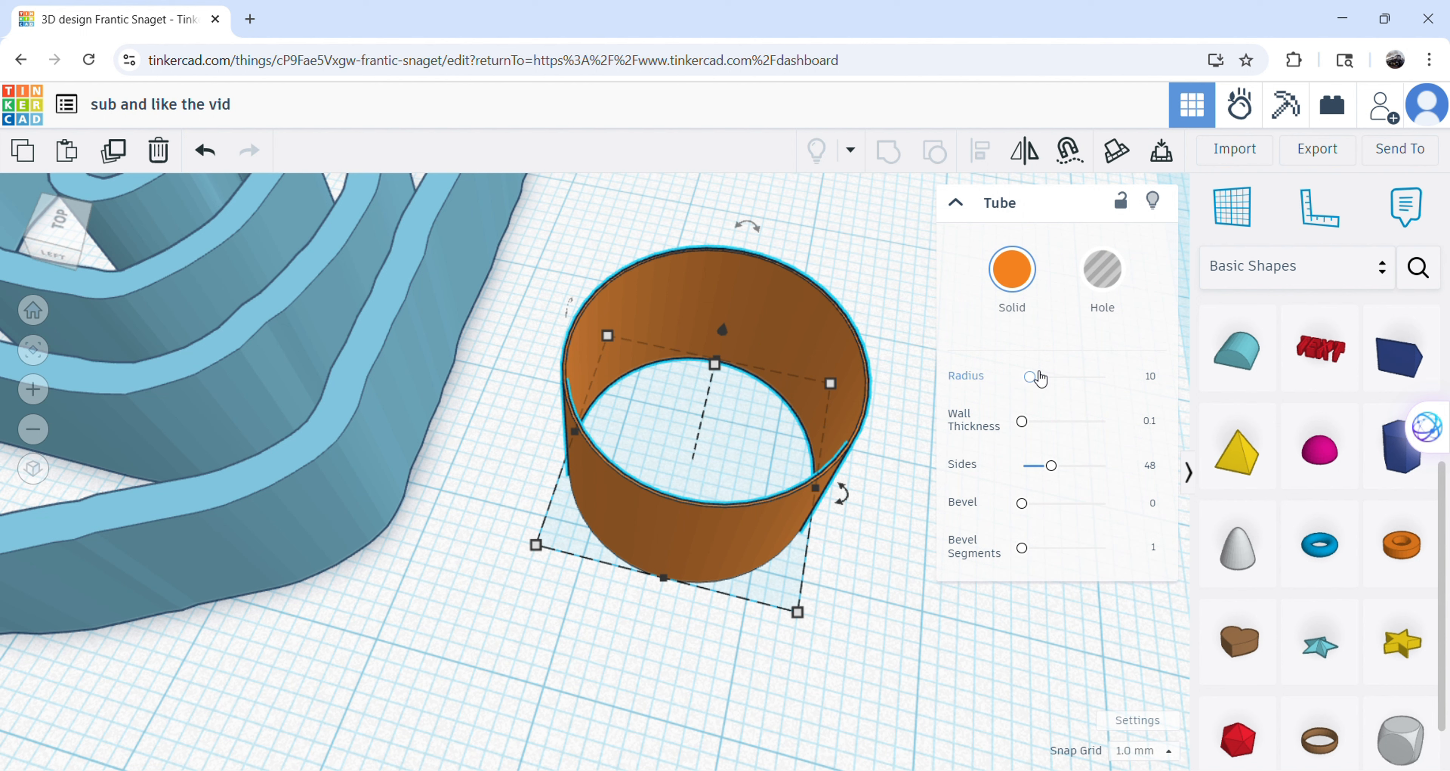
pyautogui.moveTo(1039, 378); pyautogui.dragTo(1052, 379)
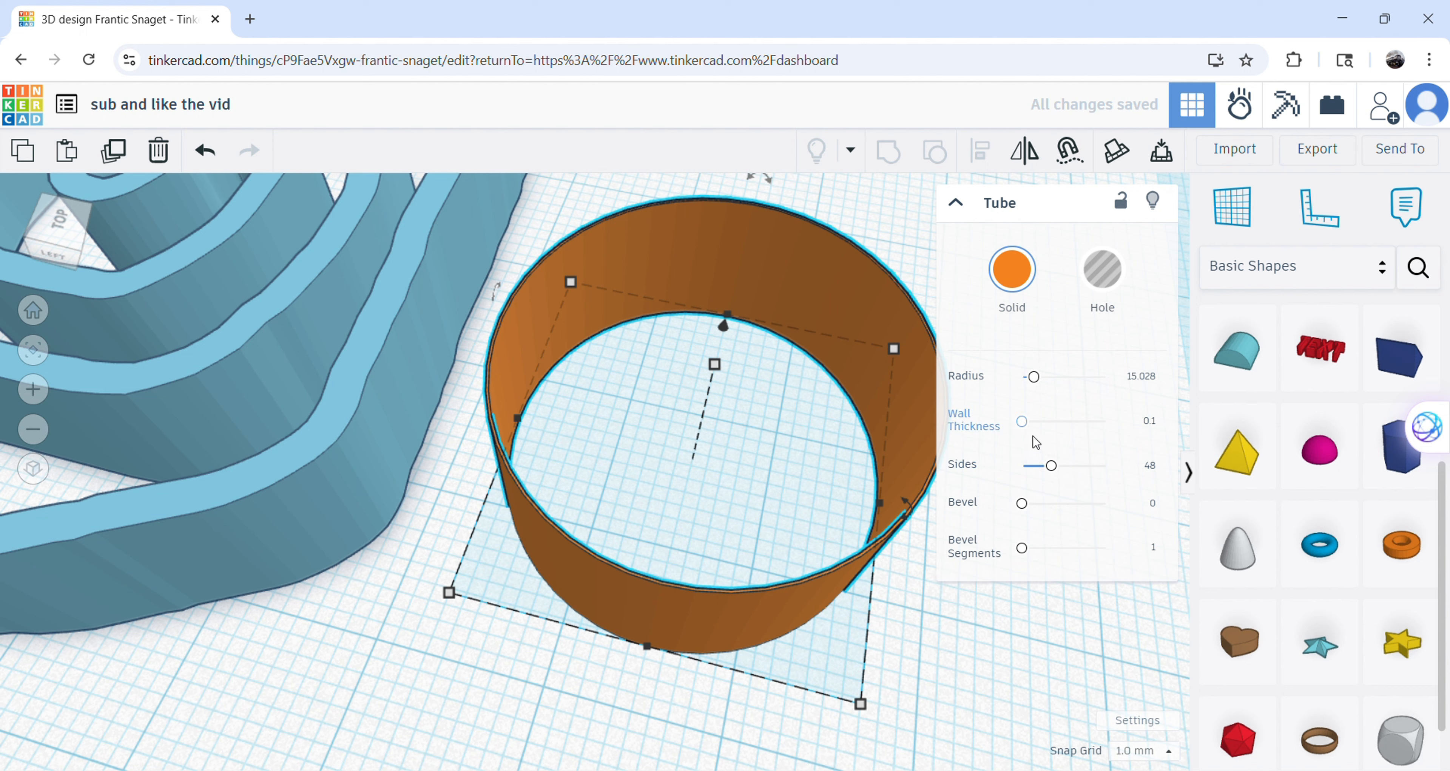
pyautogui.moveTo(1032, 426)
pyautogui.mouseDown()
pyautogui.moveTo(1105, 422)
pyautogui.moveTo(1039, 421)
pyautogui.mouseUp()
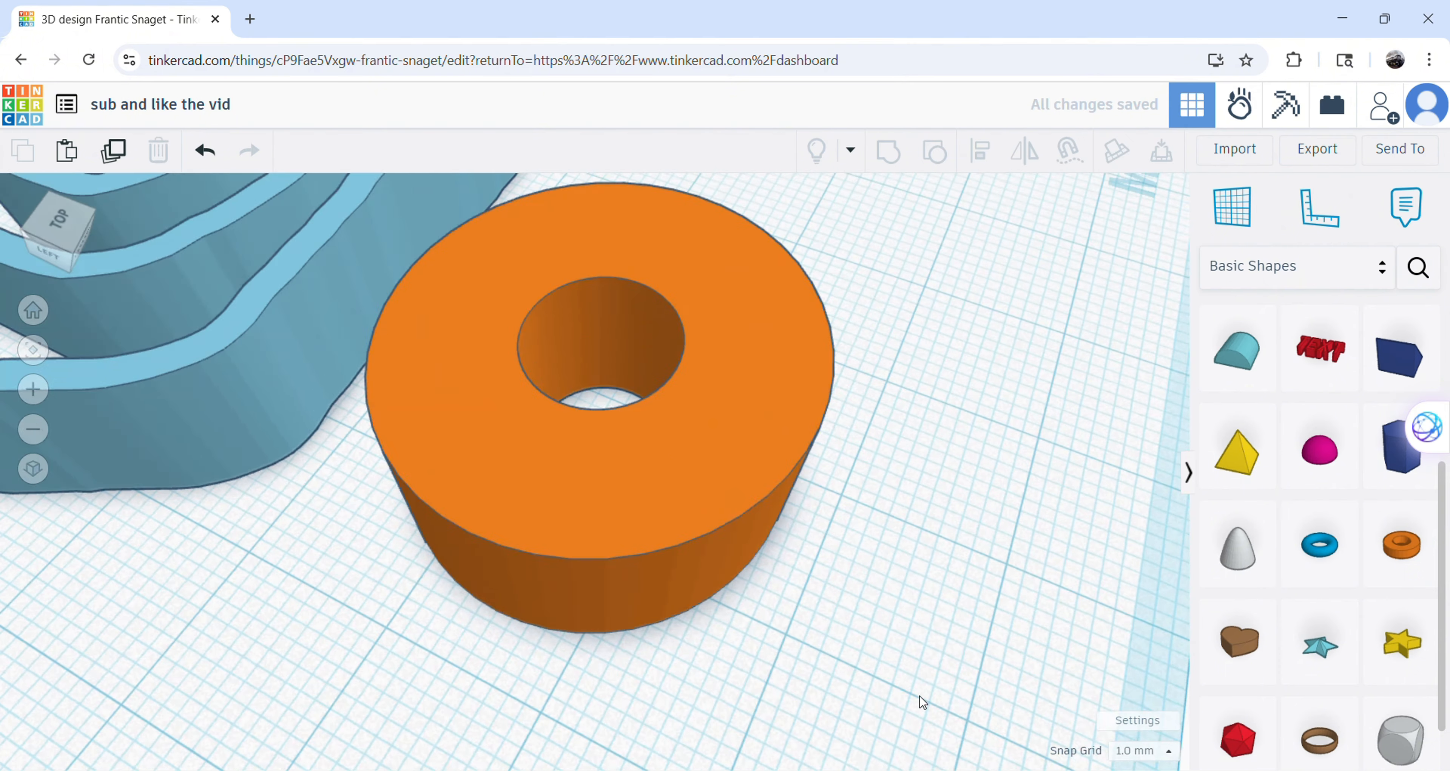
# Enlarge the tube to a radius of 21.343 with a wall thickness of 9.55.
pyautogui.moveTo(921, 697); pyautogui.dragTo(951, 648, button='right')
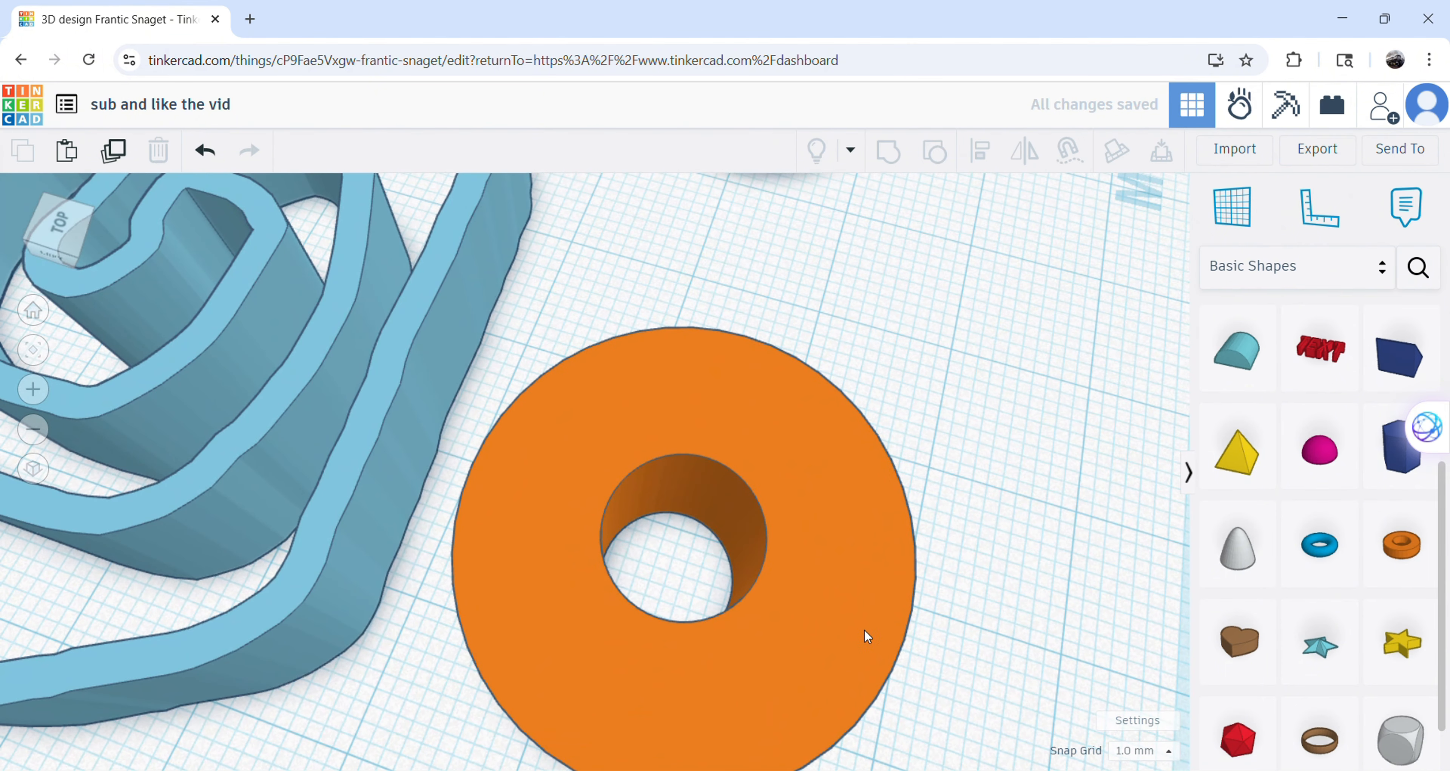
pyautogui.click(865, 630)
pyautogui.moveTo(1047, 385)
pyautogui.mouseDown()
pyautogui.moveTo(1063, 383)
pyautogui.moveTo(1043, 398)
pyautogui.mouseUp()
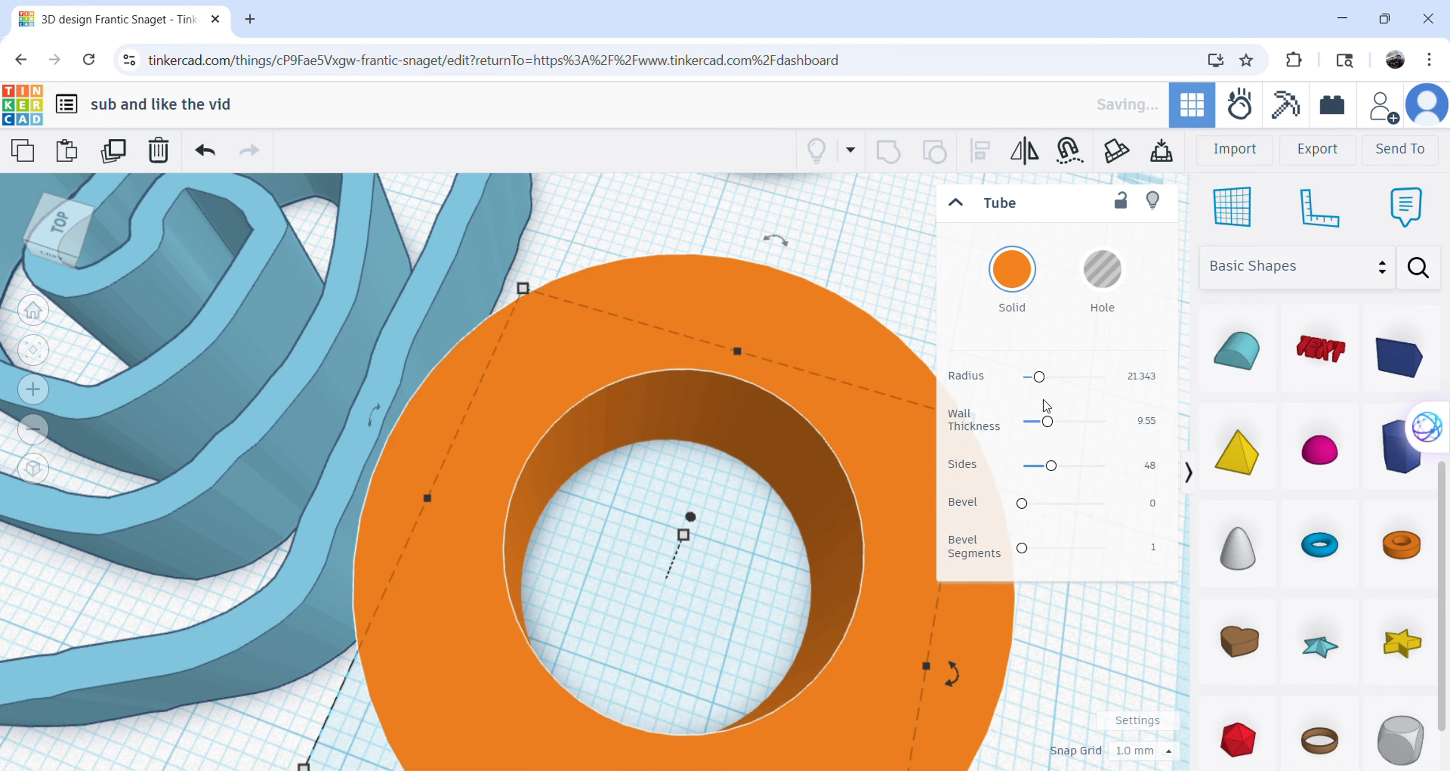
# Round the tube's outer edges by setting its bevel to 5 and its bevel segments to 10.
pyautogui.moveTo(1029, 511); pyautogui.dragTo(1046, 517)
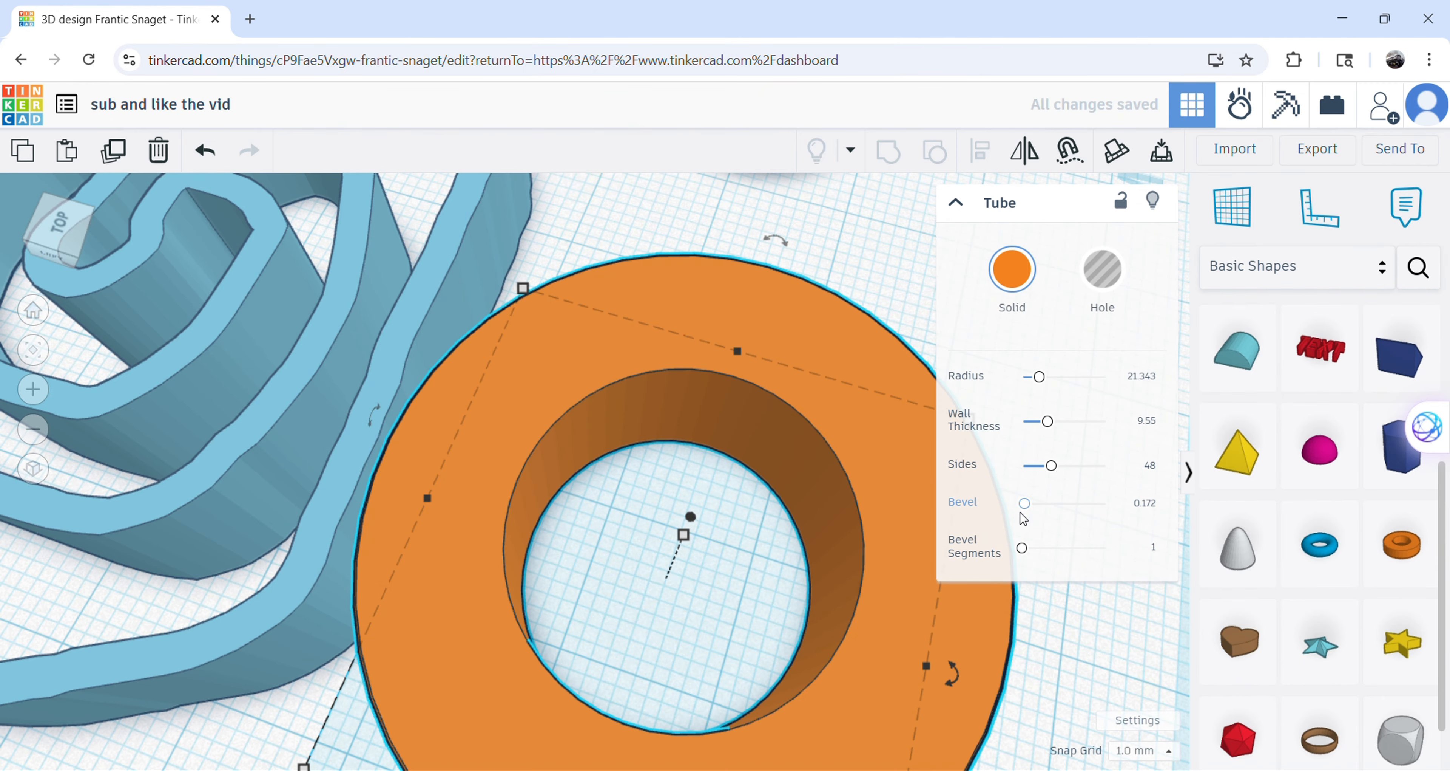
pyautogui.moveTo(1030, 506); pyautogui.dragTo(1104, 507)
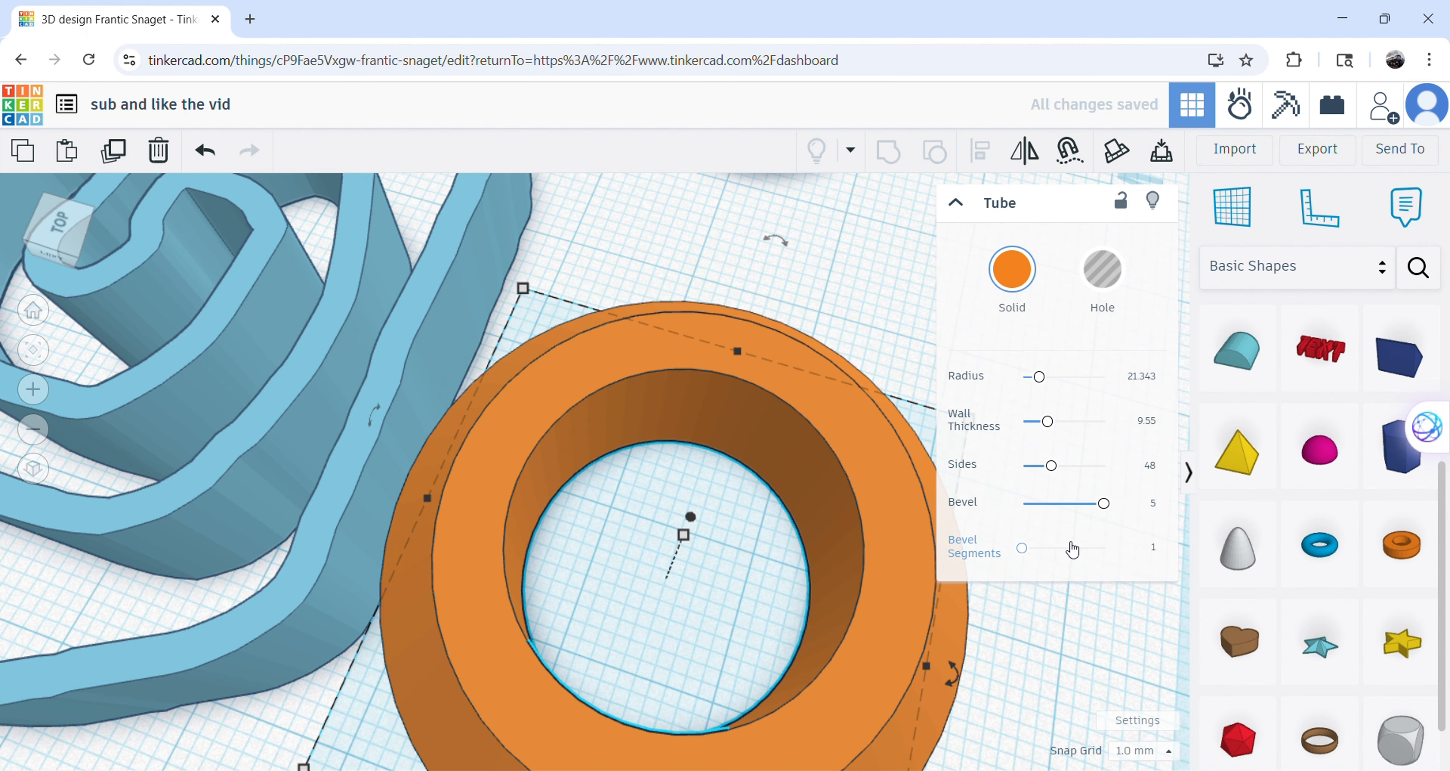
pyautogui.moveTo(1029, 553); pyautogui.dragTo(1104, 548)
pyautogui.scroll(-4, 865, 566)
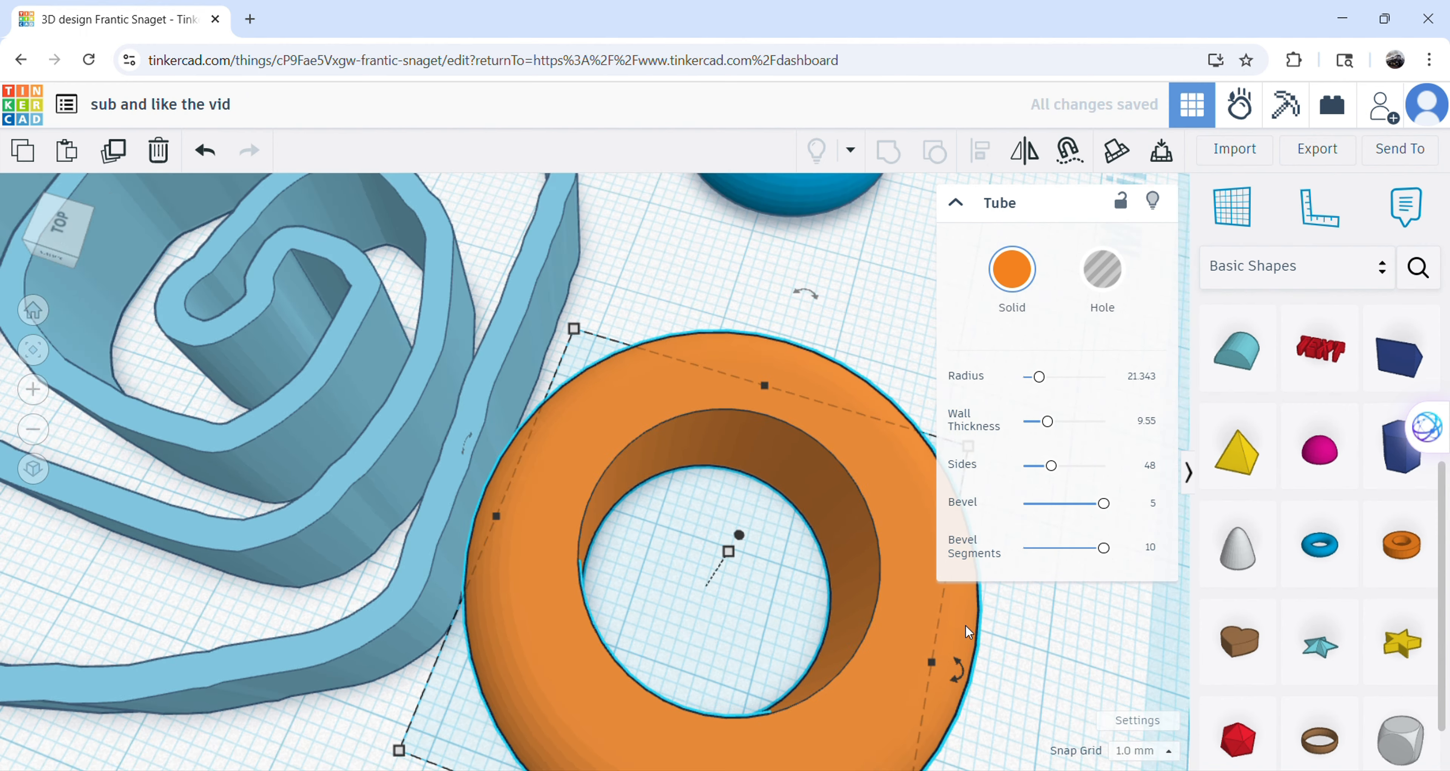
pyautogui.moveTo(865, 565); pyautogui.dragTo(538, 409, button='right')
pyautogui.scroll(-5, 568, 446)
pyautogui.scroll(4, 538, 408)
pyautogui.scroll(-1, 286, 265)
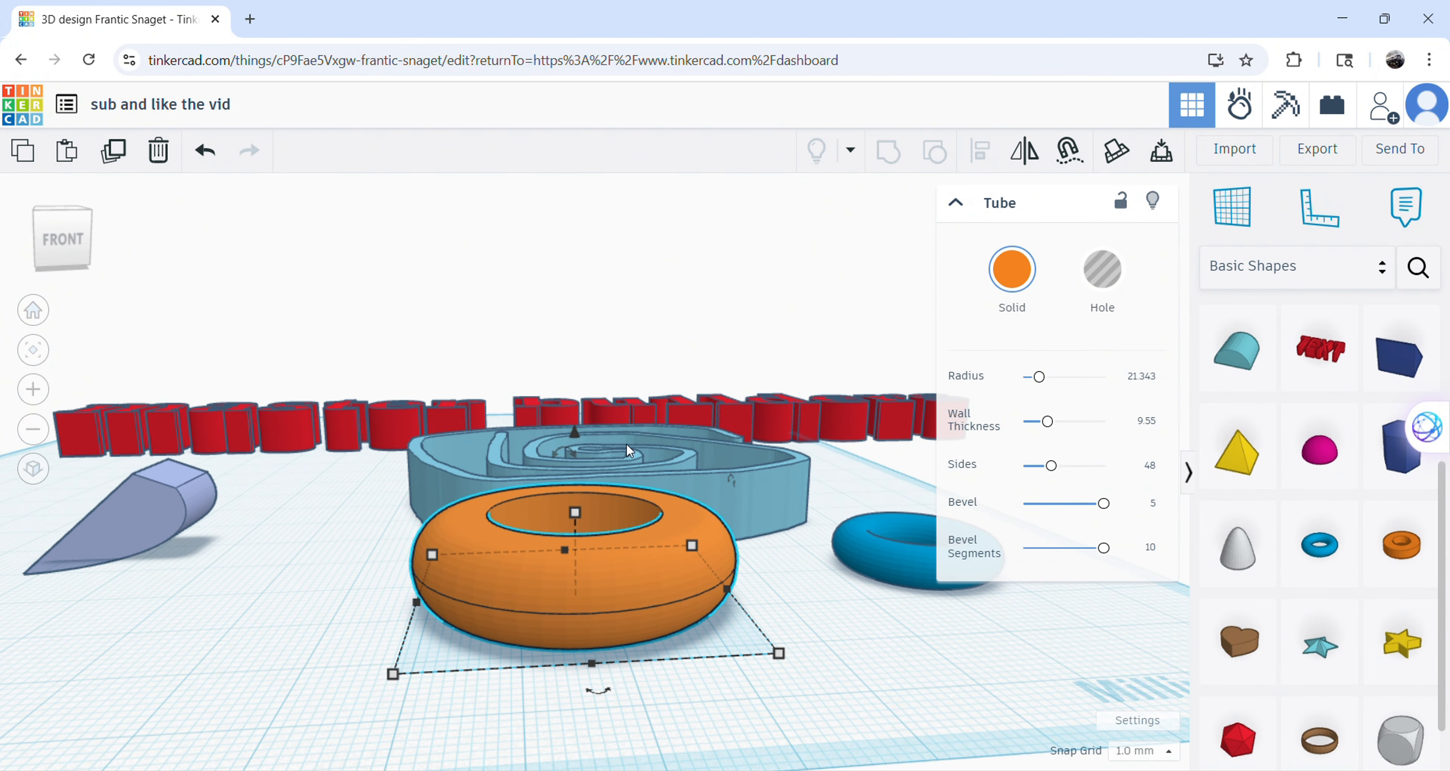
pyautogui.moveTo(914, 330); pyautogui.dragTo(769, 395, button='right')
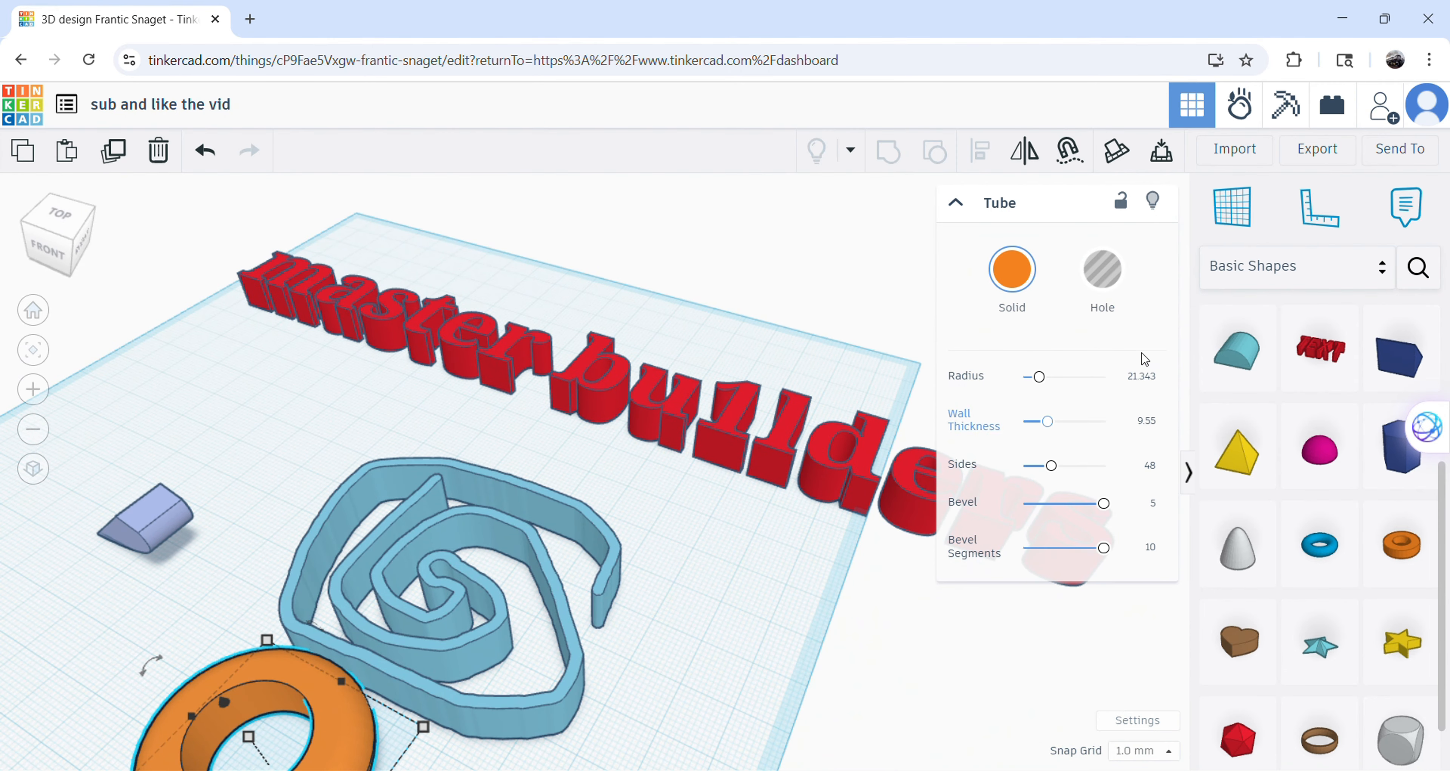